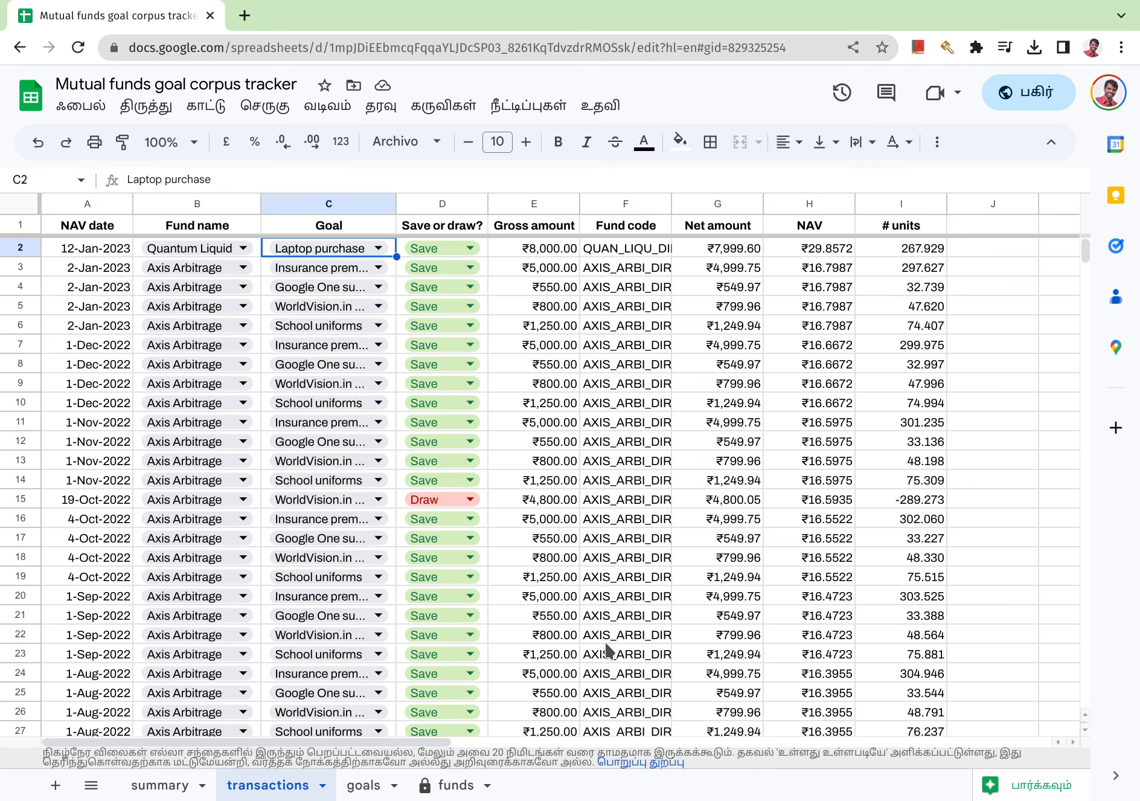
Examine the Axis Liquid fund name and its Google Finance code in the funds sheet.
left_click(453, 785)
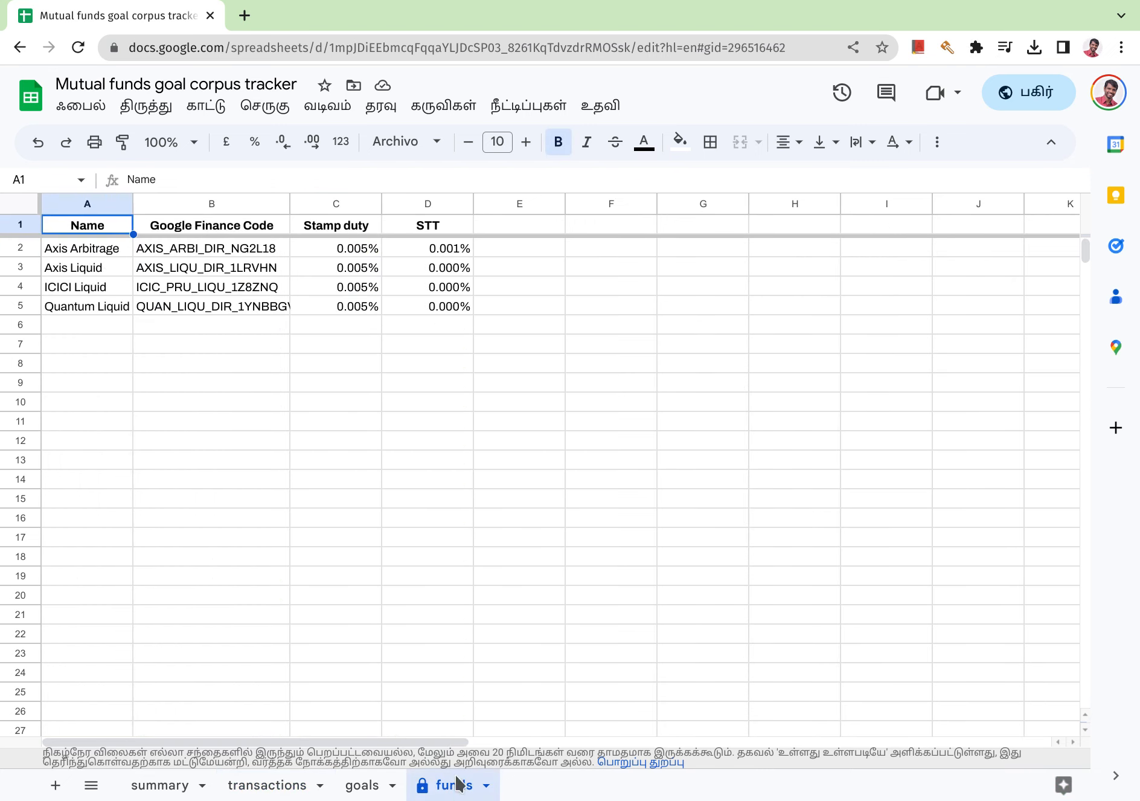
left_click(80, 269)
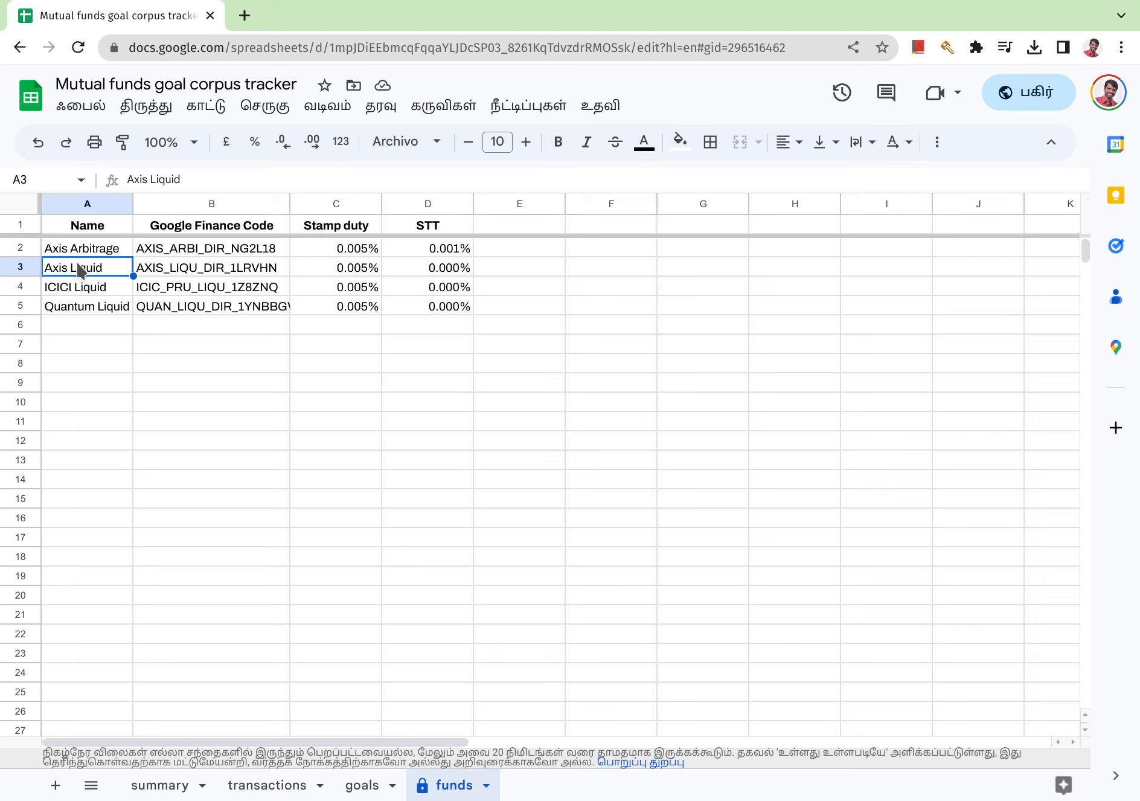
left_click(241, 273)
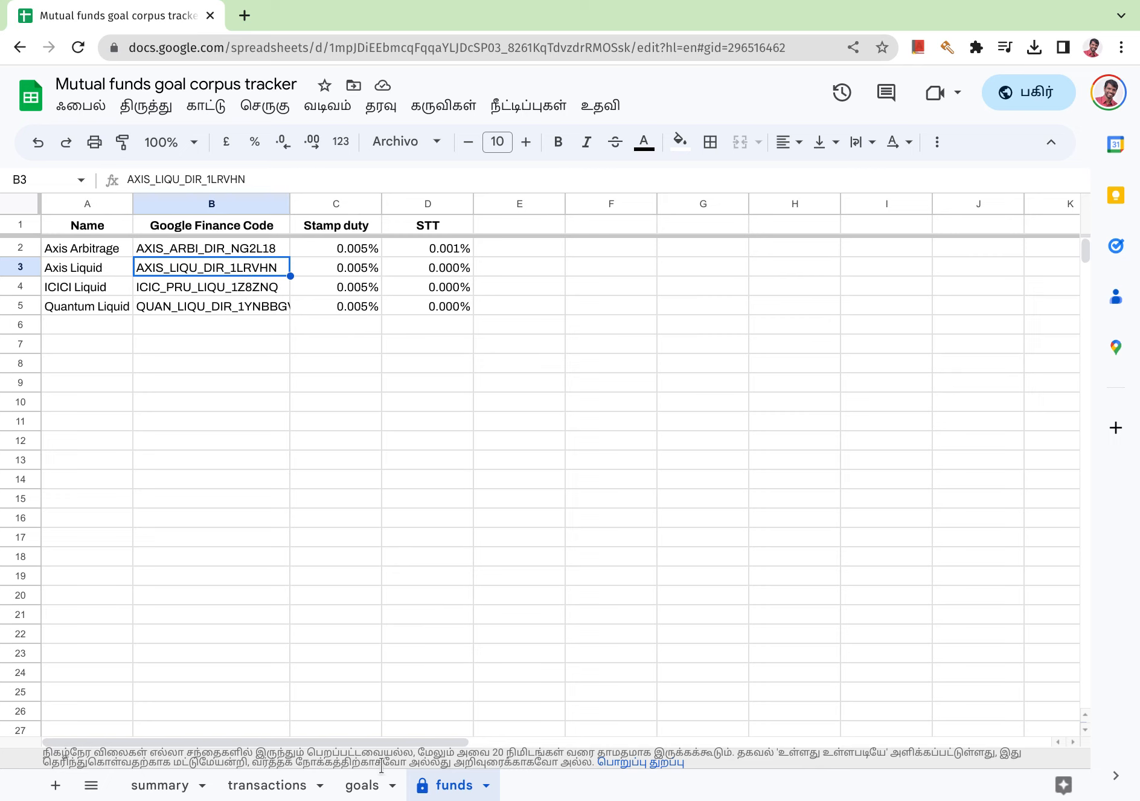
Look through the goals list and the full transactions log, and open the summary sheet.
left_click(362, 785)
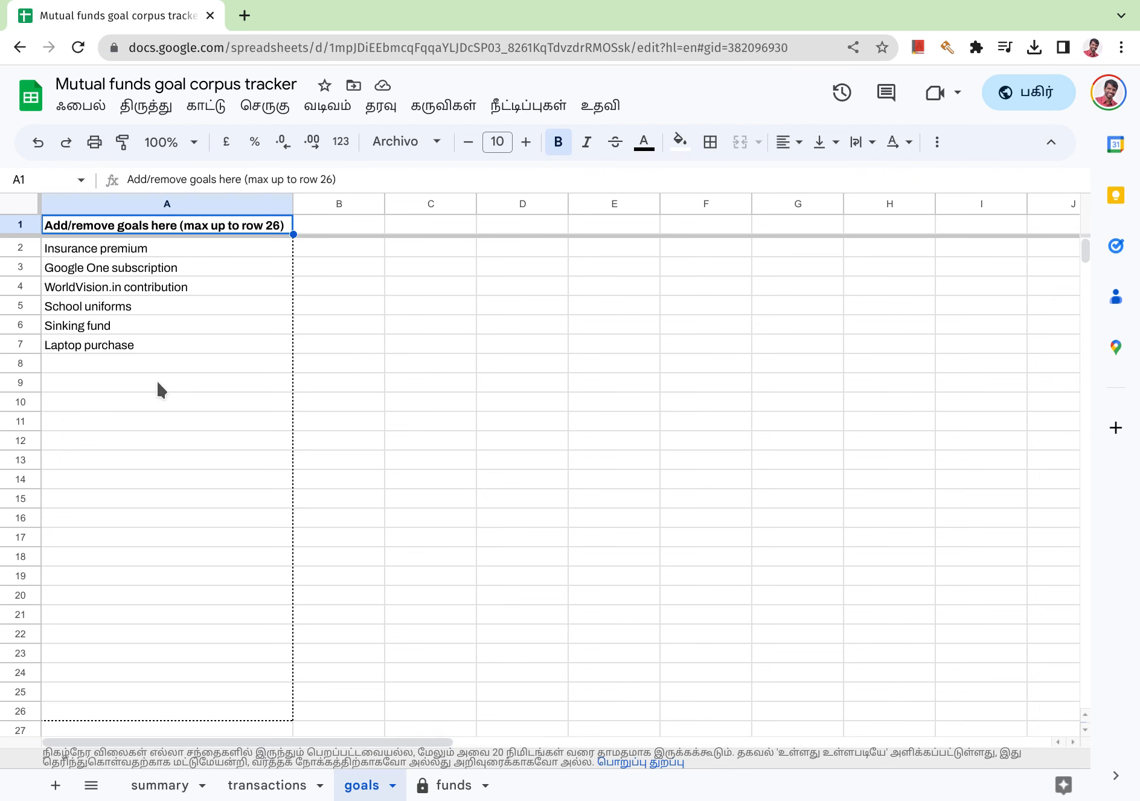
left_click(268, 786)
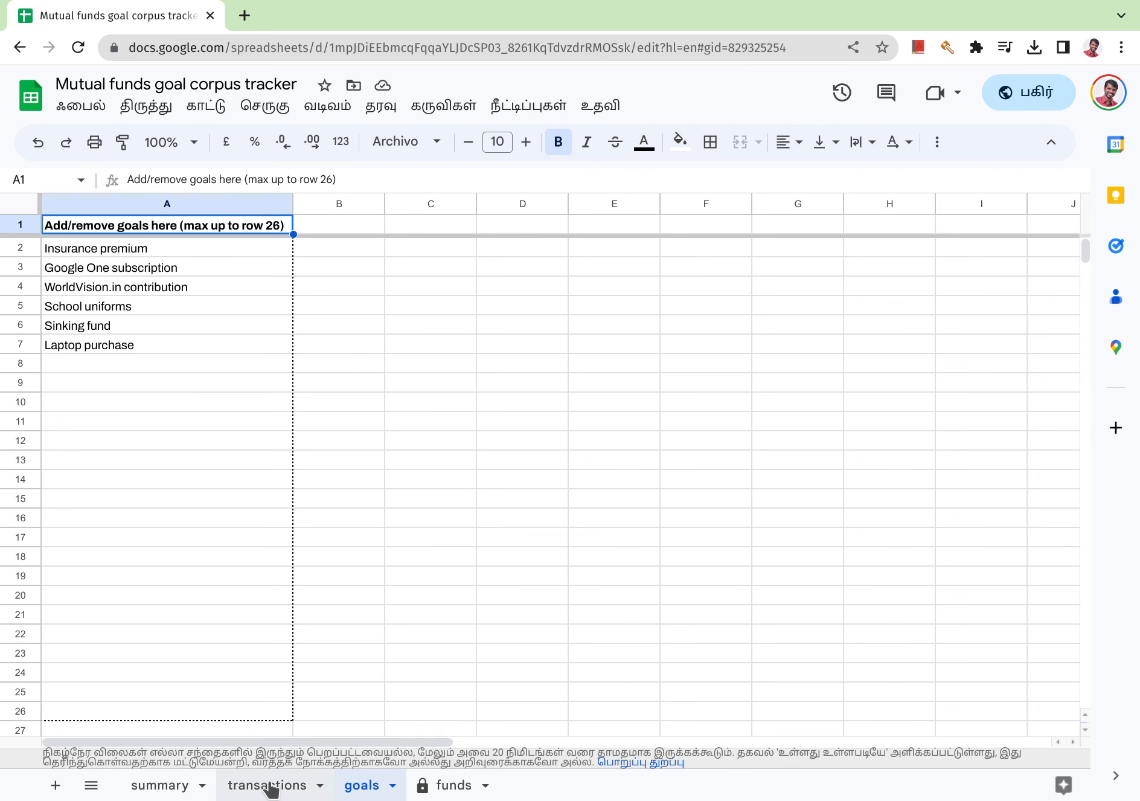
scroll(318, 531, "down", 12)
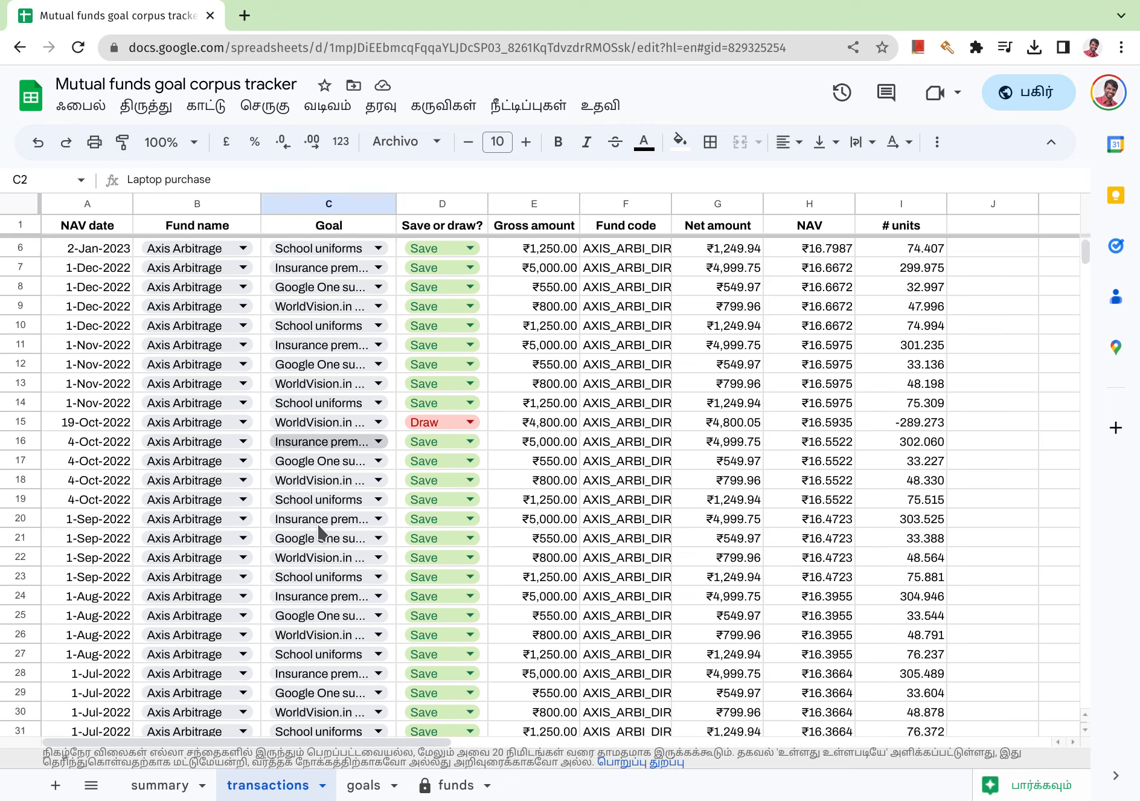
scroll(318, 531, "up", 4)
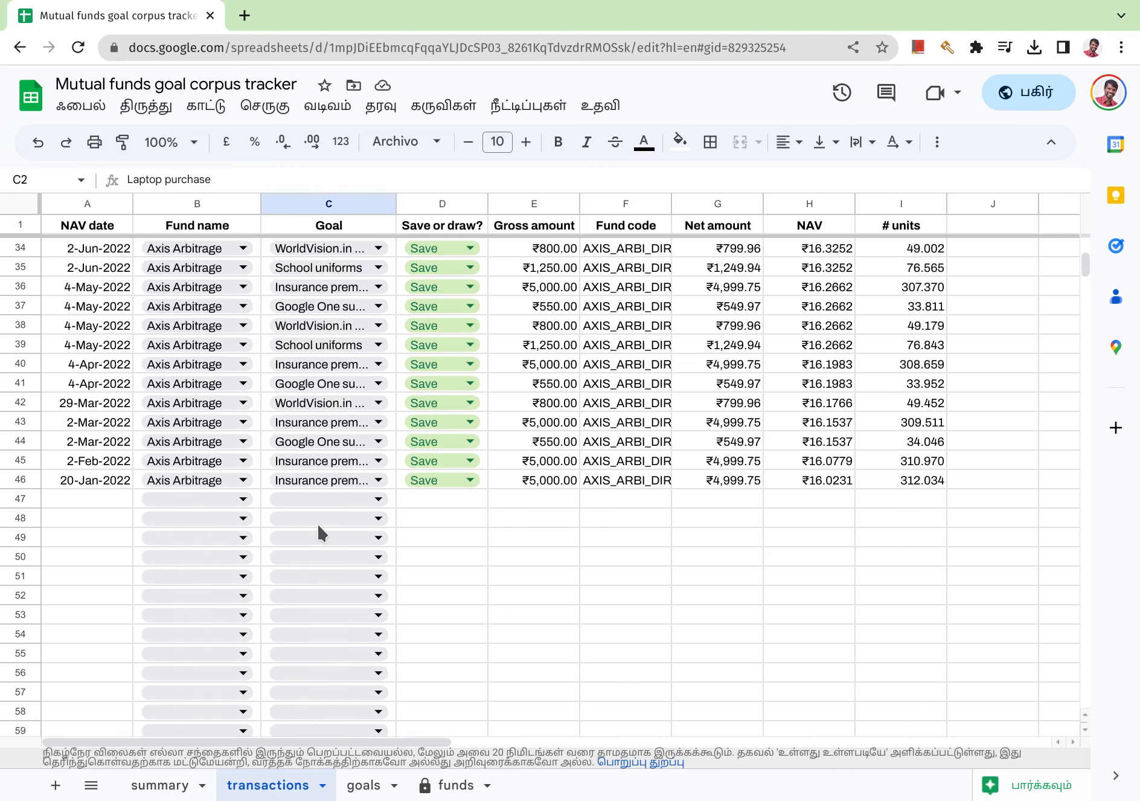
scroll(319, 532, "up", 8)
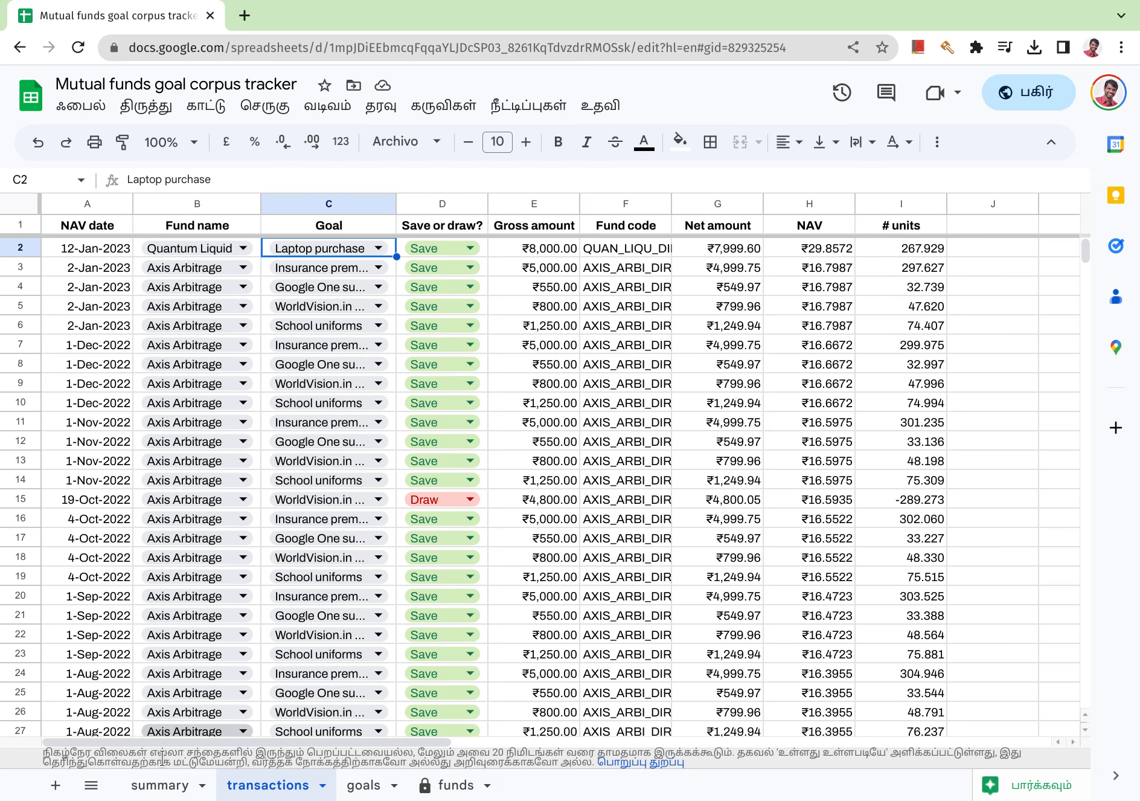
left_click(161, 784)
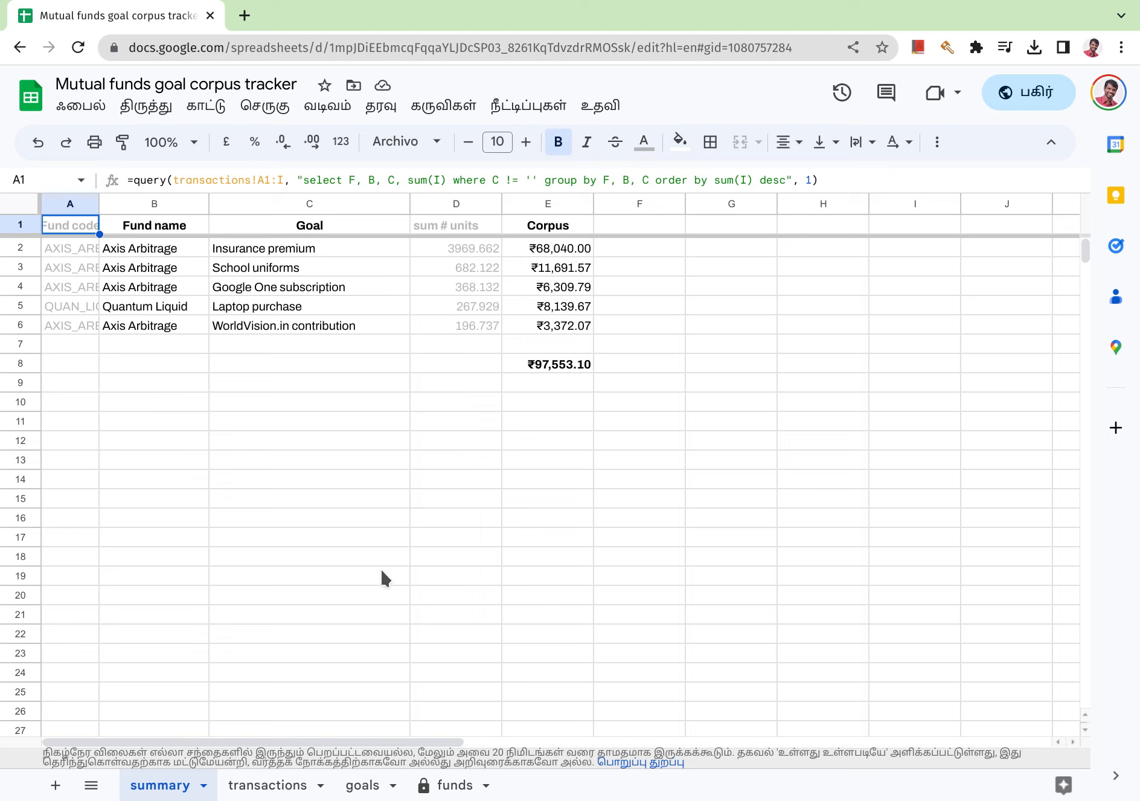
Compare the Laptop purchase entry in the goals sheet with the goal options offered for the row 2 transaction.
left_click(369, 786)
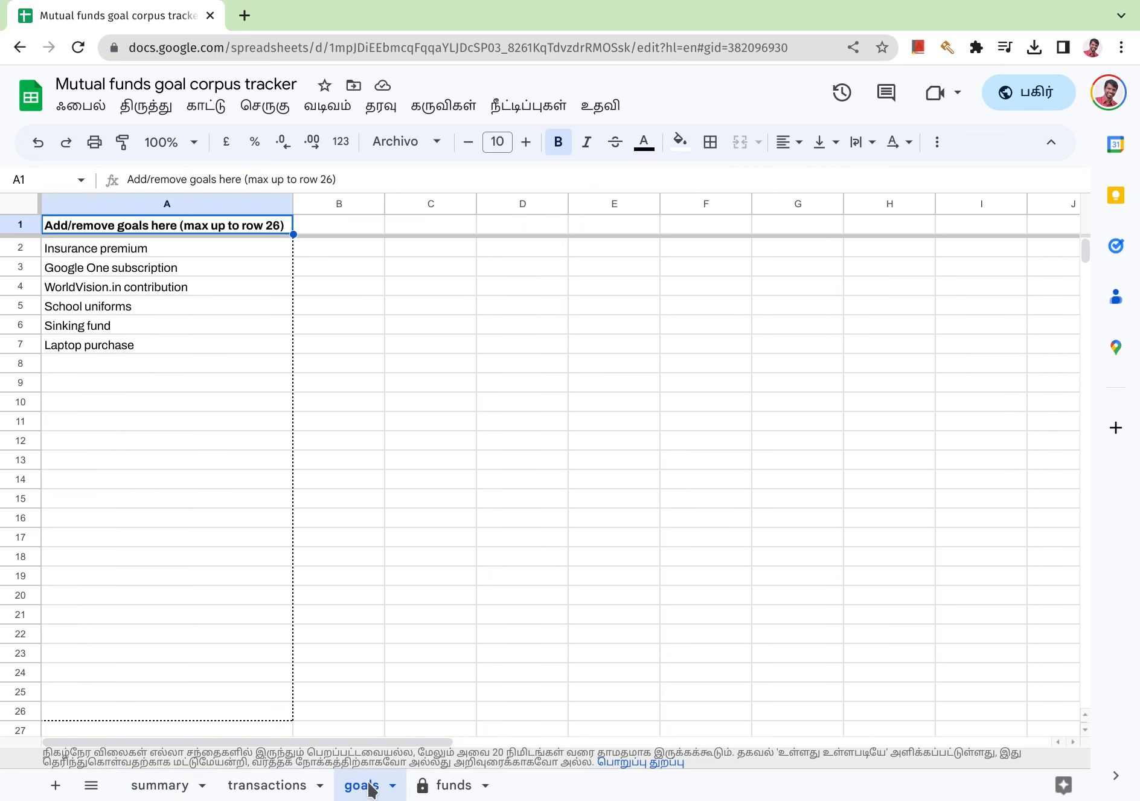
left_click(135, 339)
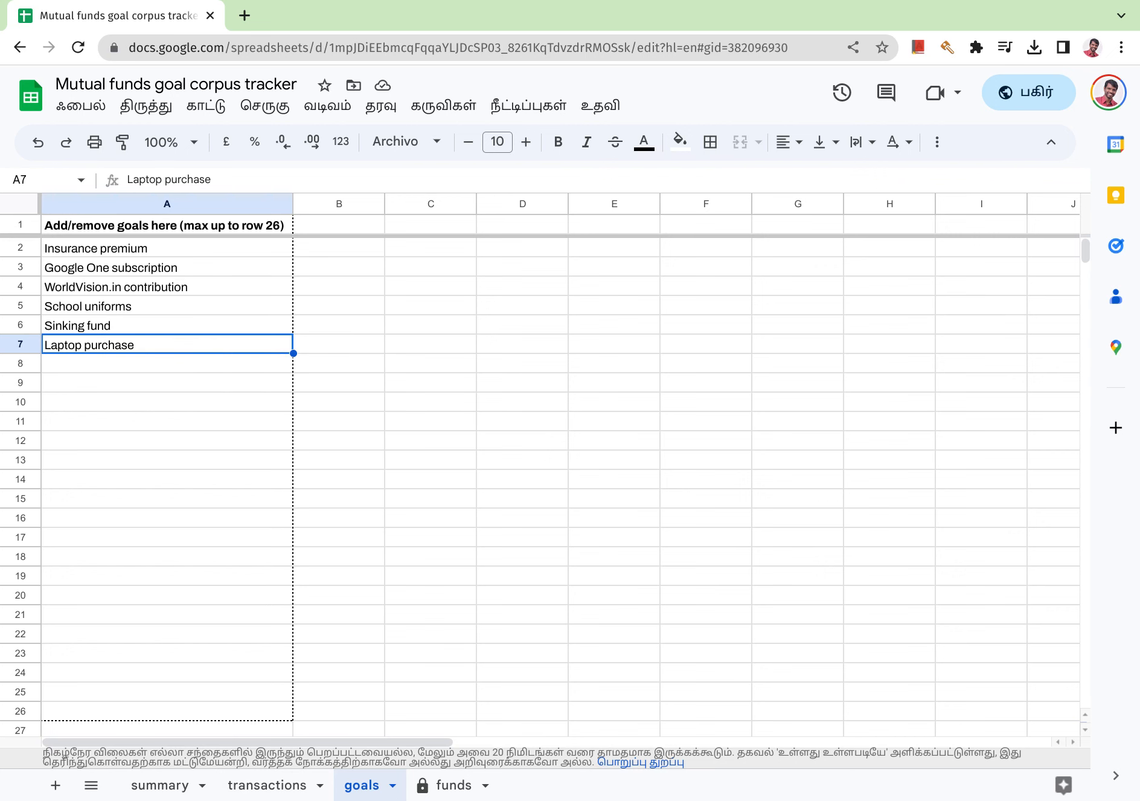
left_click(266, 785)
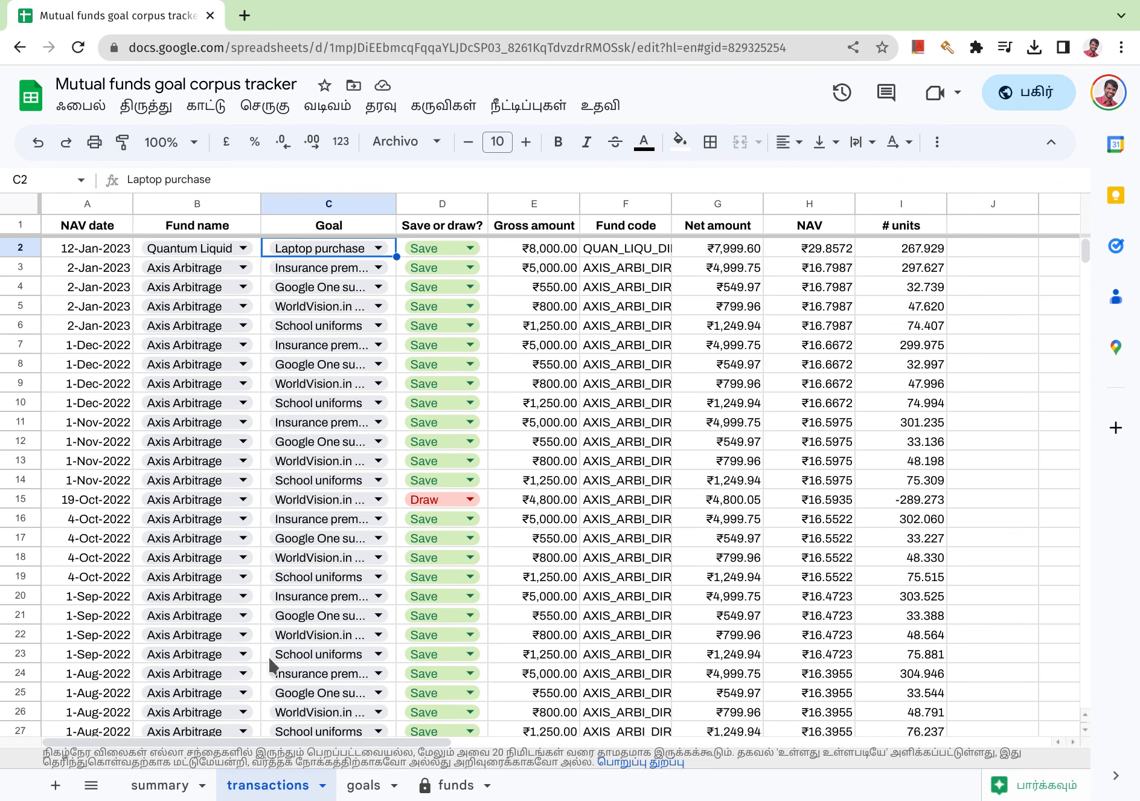
left_click(349, 247)
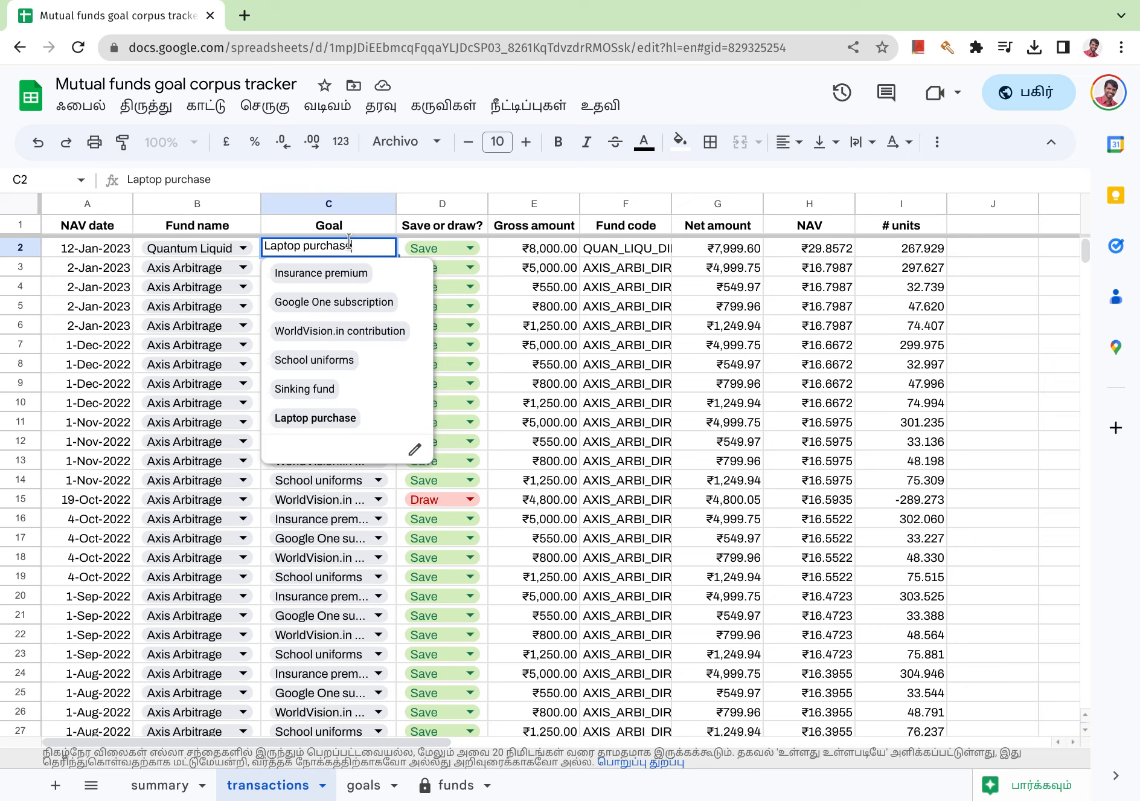
key("Escape")
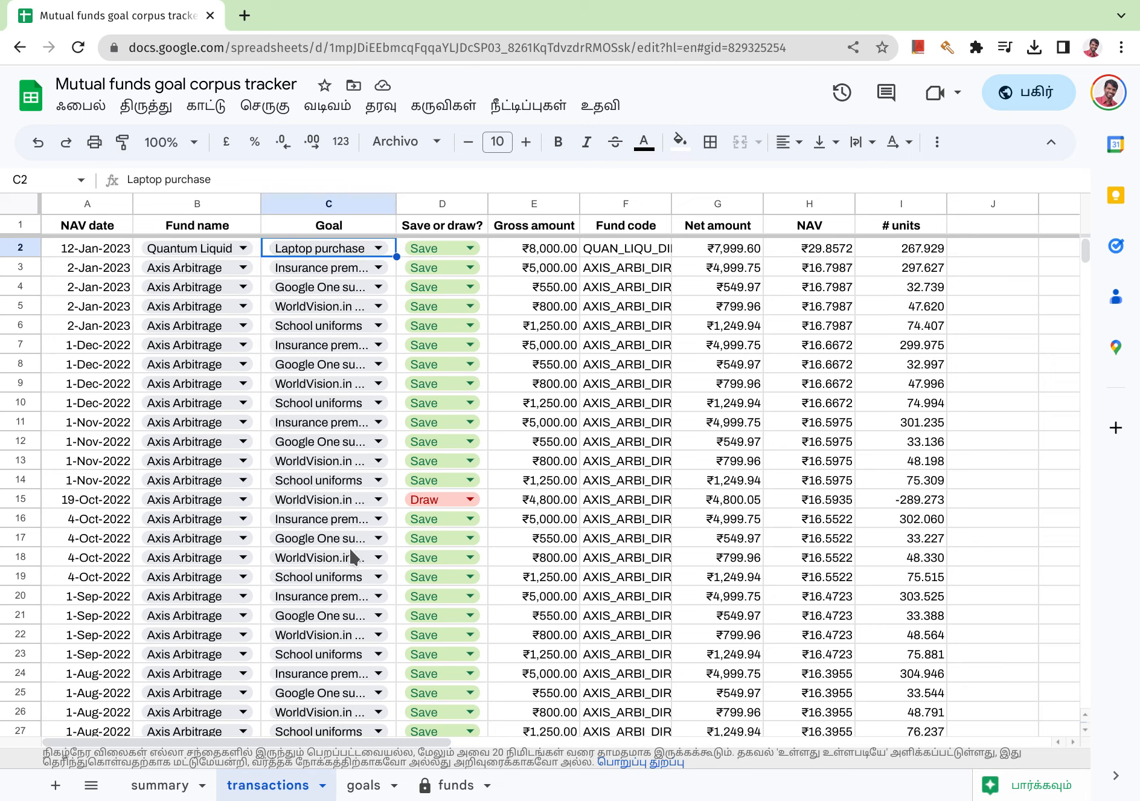
Add "Buy a car" as a new goal in cell A8 of the goals sheet.
left_click(363, 786)
left_click(261, 360)
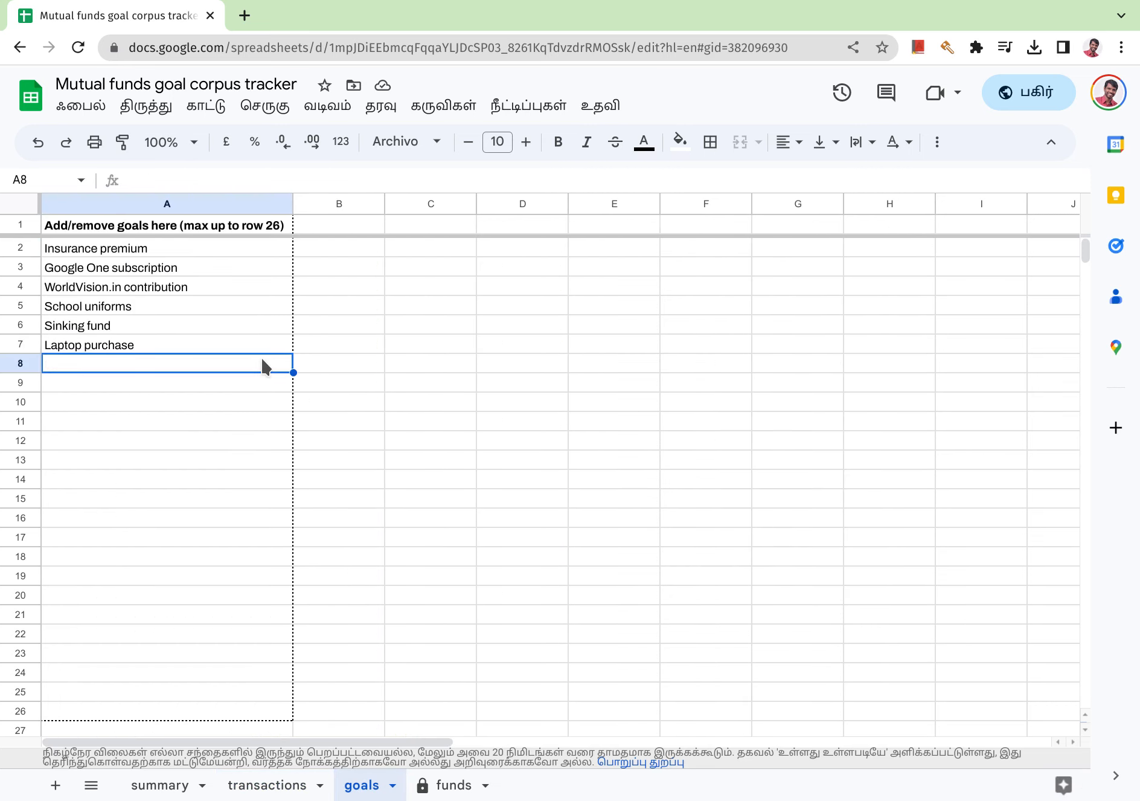
type("Buy a car")
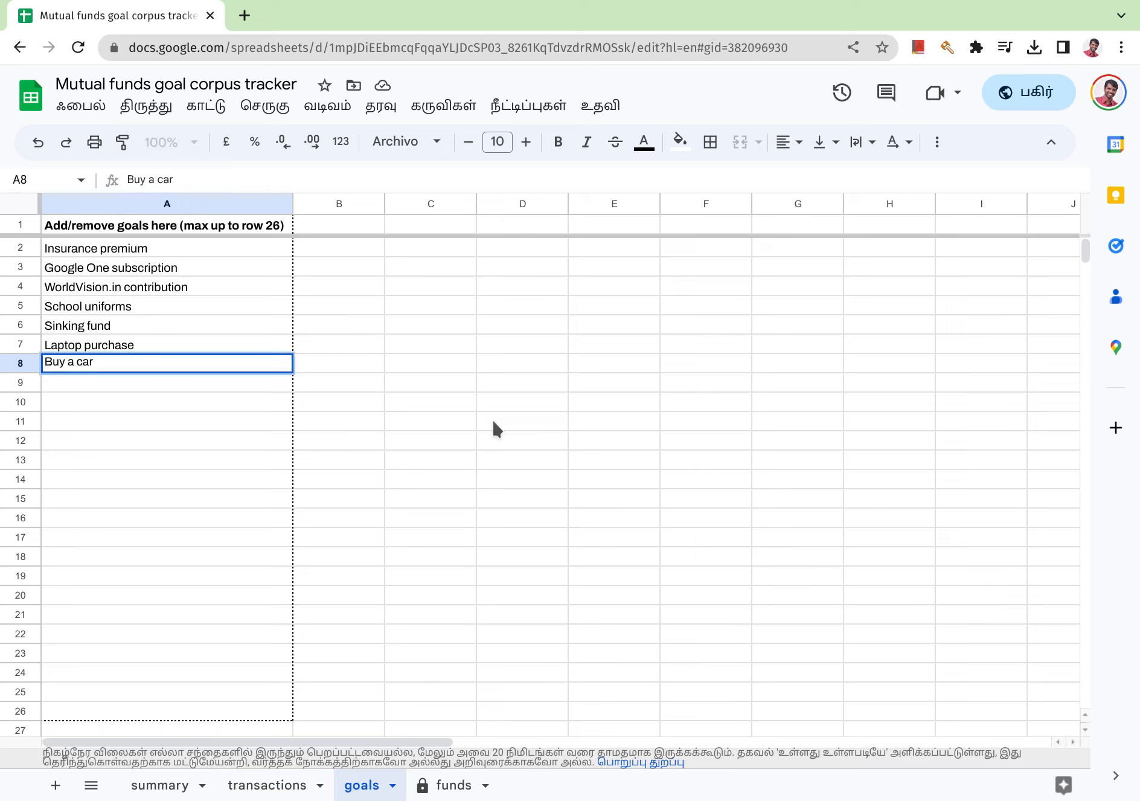
key("Return")
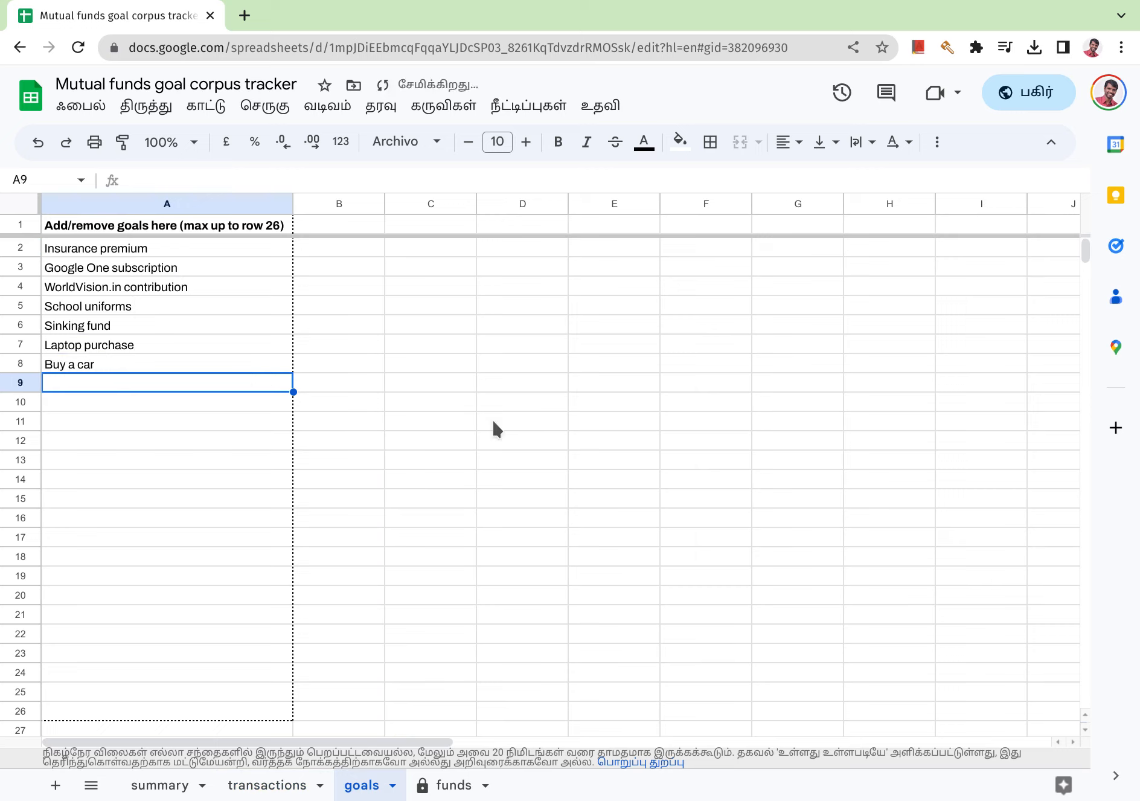
Check the goal options for the row 2 transaction again, leaving its goal as it is.
left_click(267, 785)
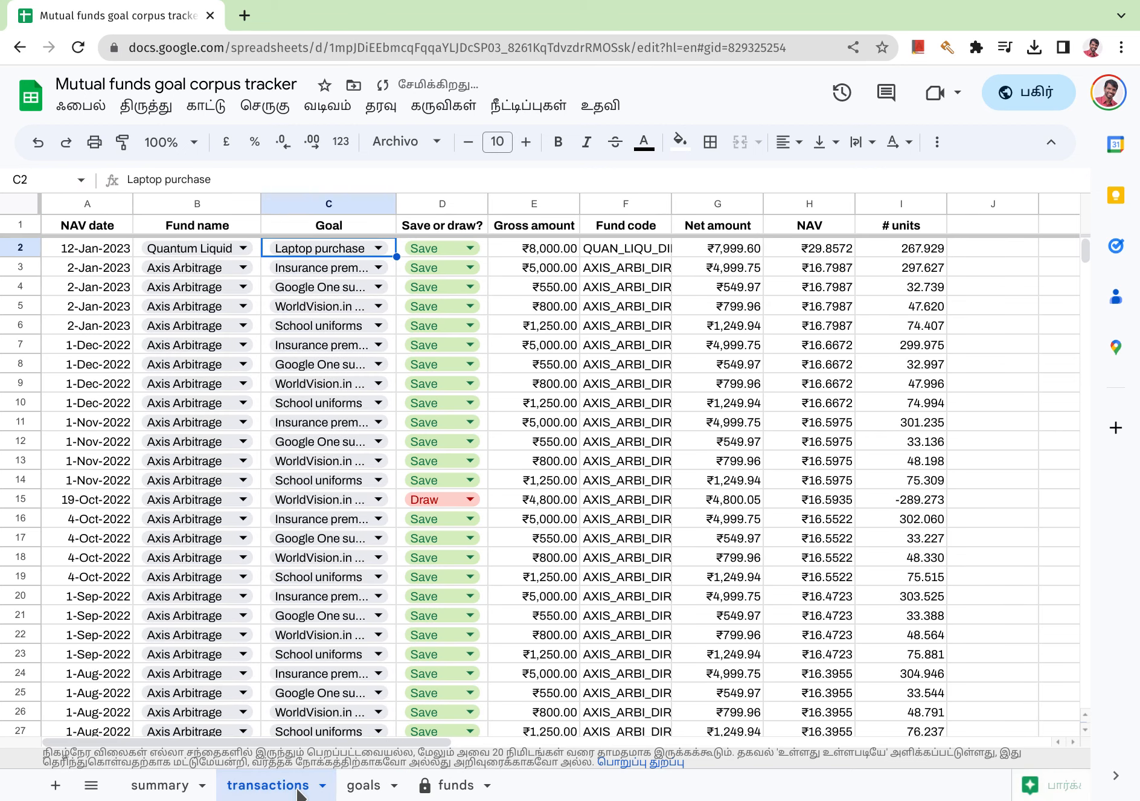
left_click(326, 249)
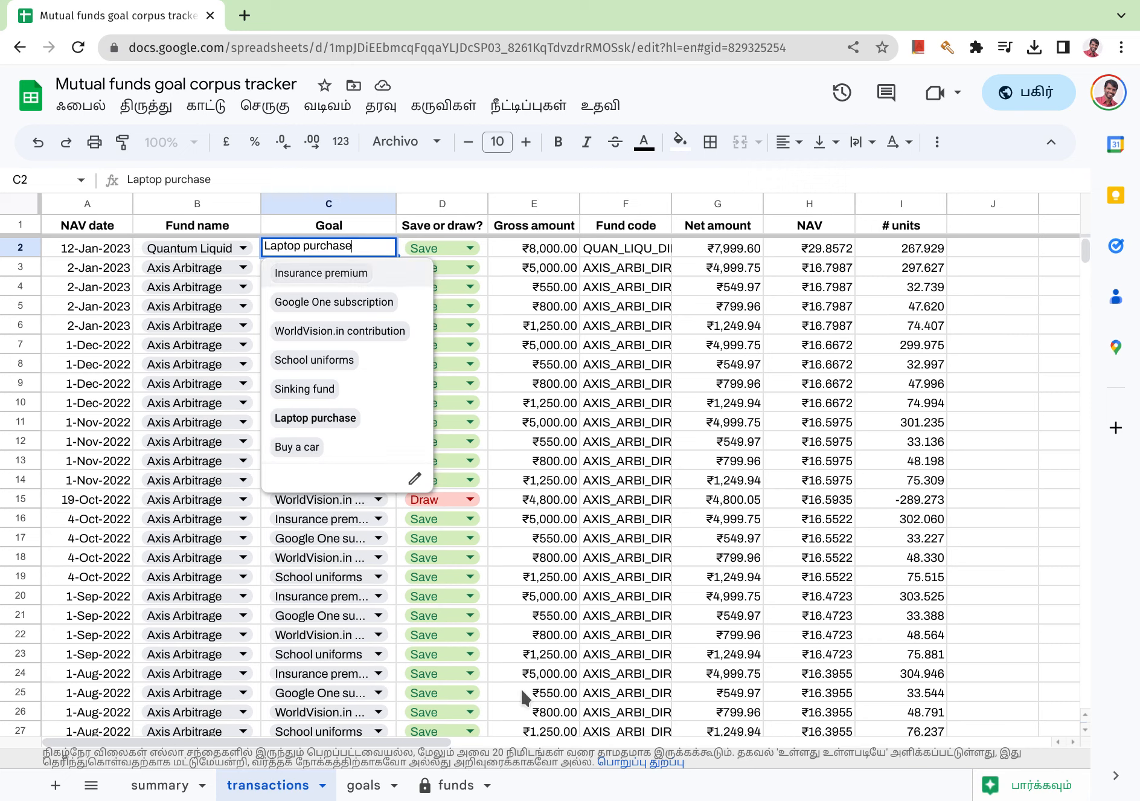
key("Escape")
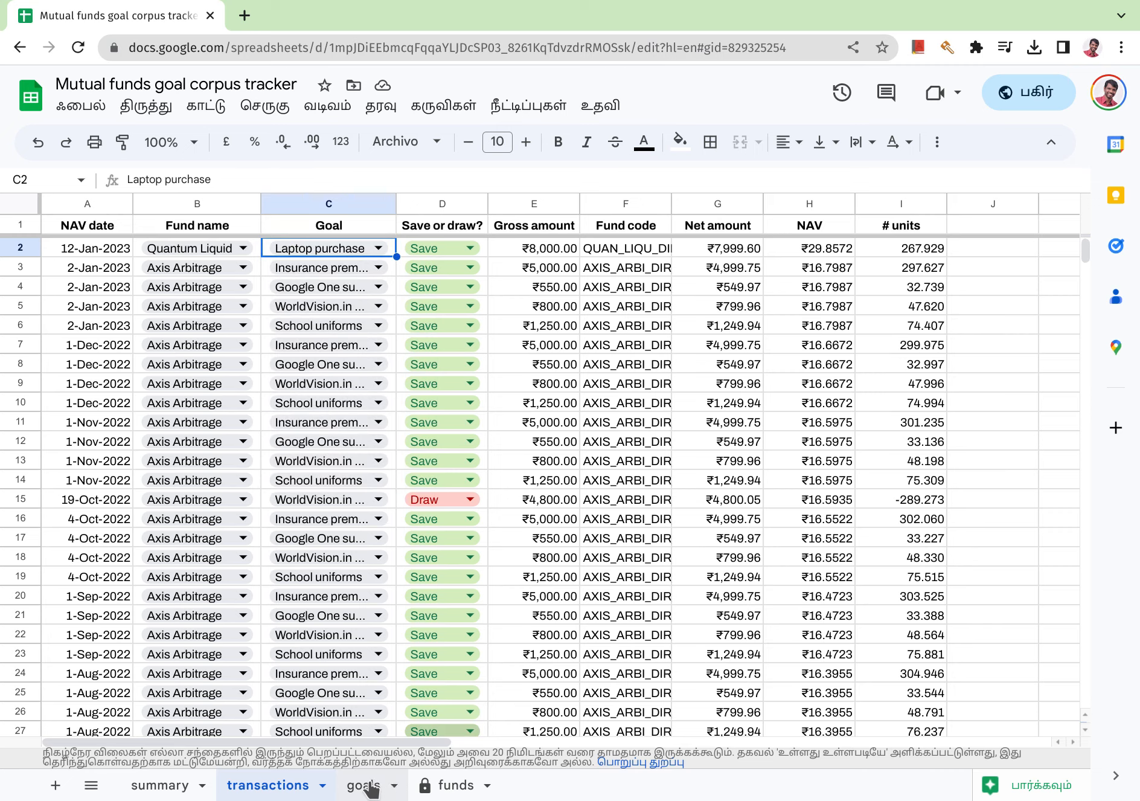
Undo the addition of the "Buy a car" goal in the goals sheet and return to the transactions sheet.
left_click(370, 787)
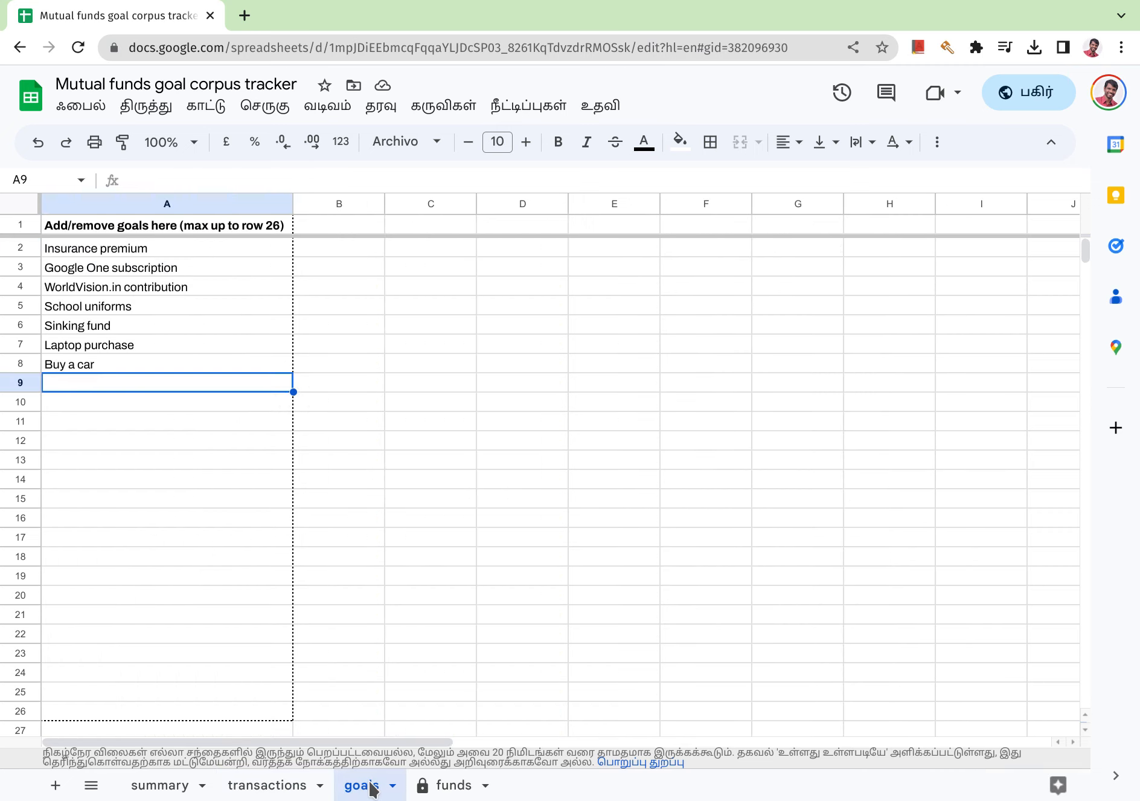
left_click(47, 146)
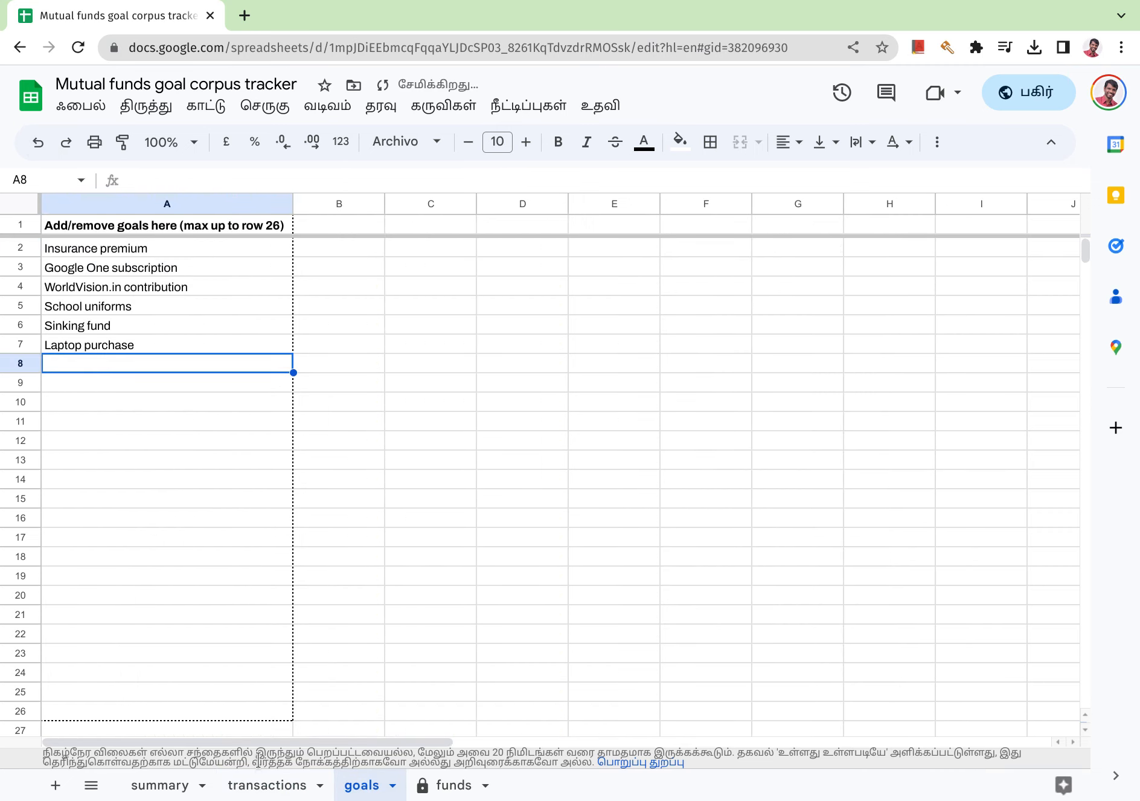
left_click(260, 786)
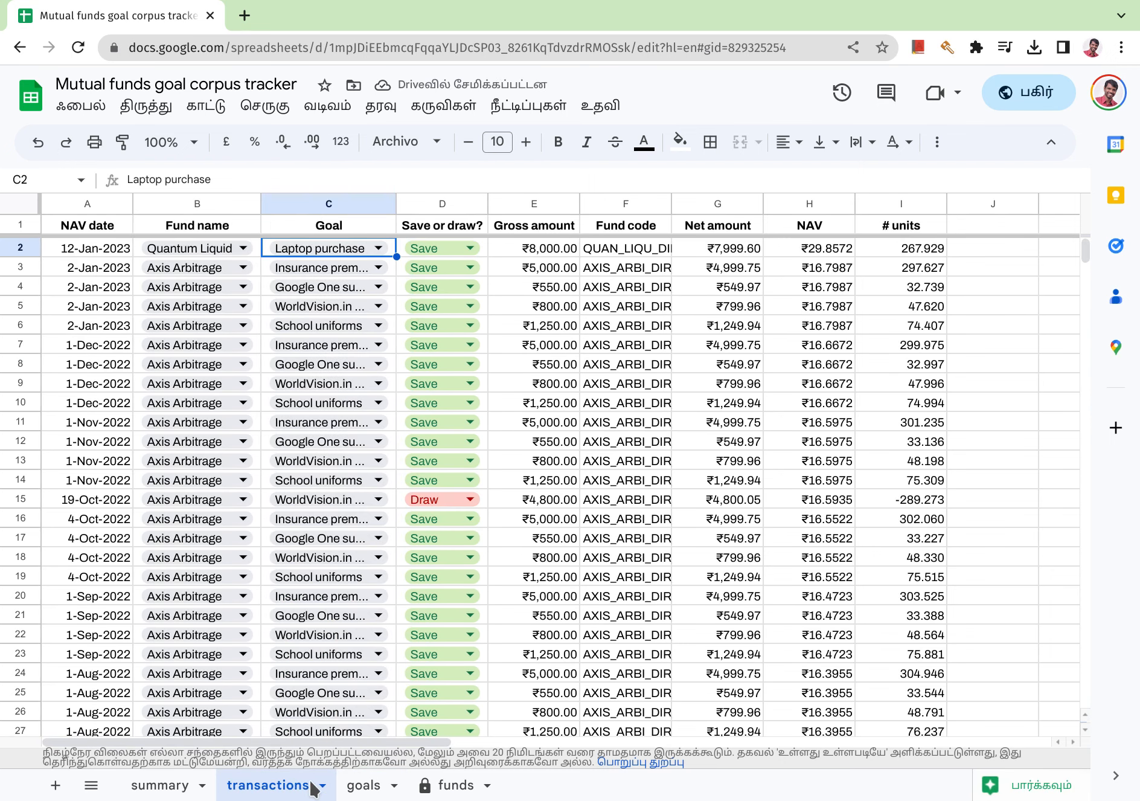
Examine the Laptop purchase goal, and the gross amount and net amount formula of its transaction in row 2.
left_click(374, 787)
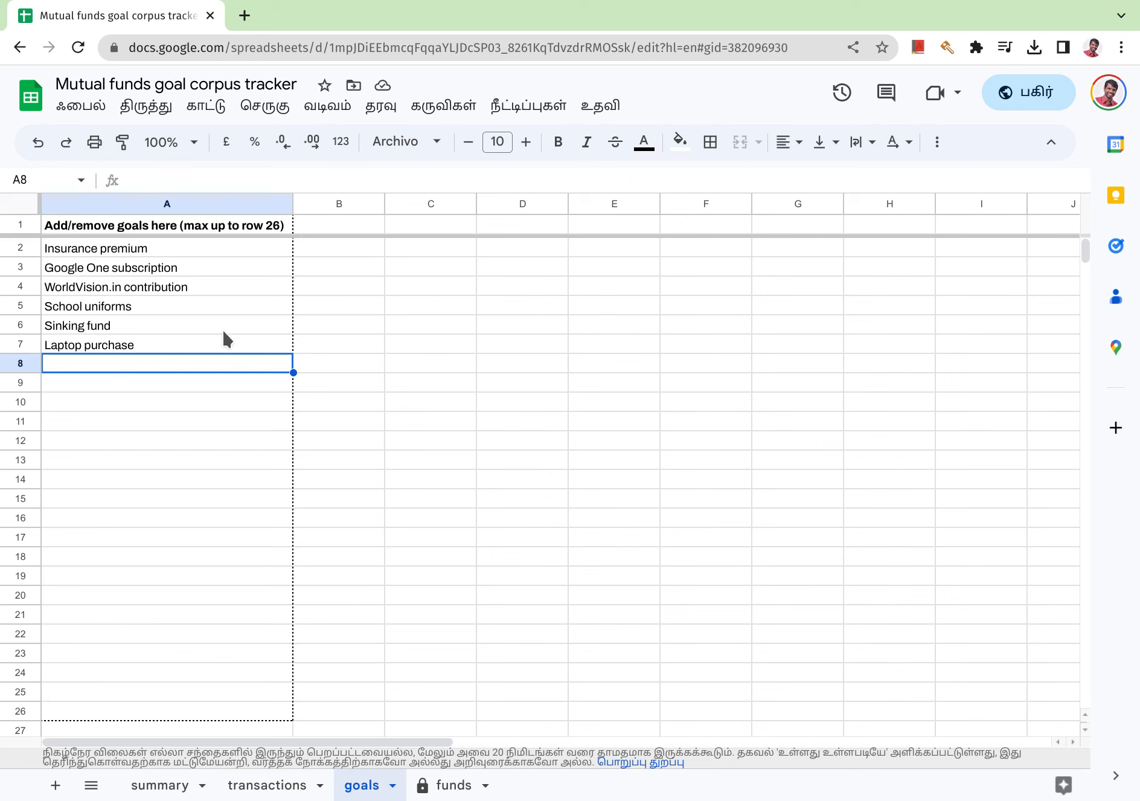
left_click(212, 347)
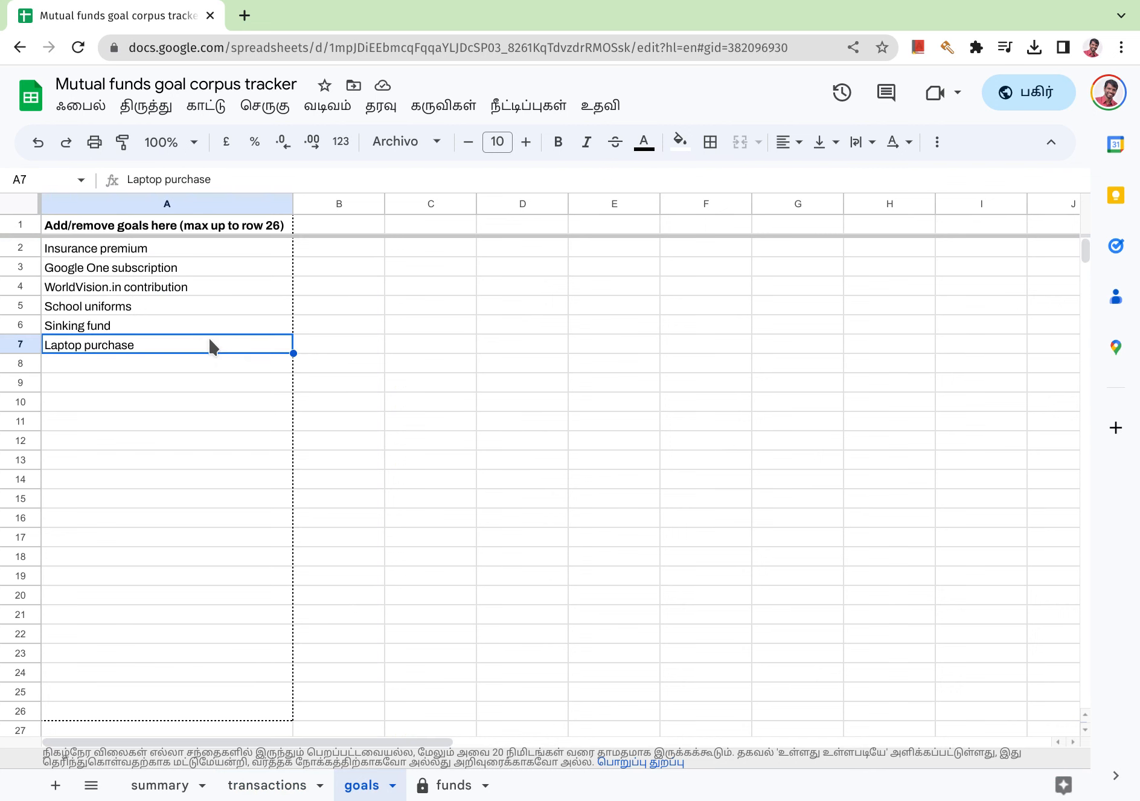
left_click(269, 784)
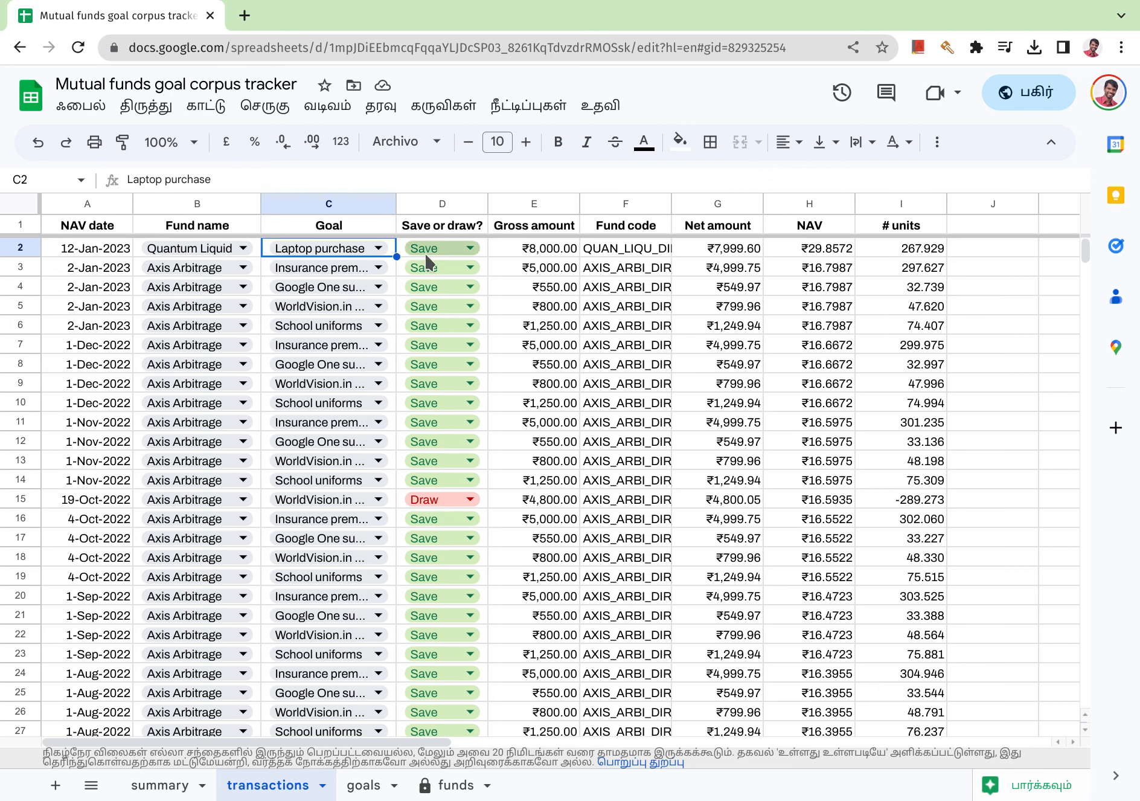
left_click(548, 254)
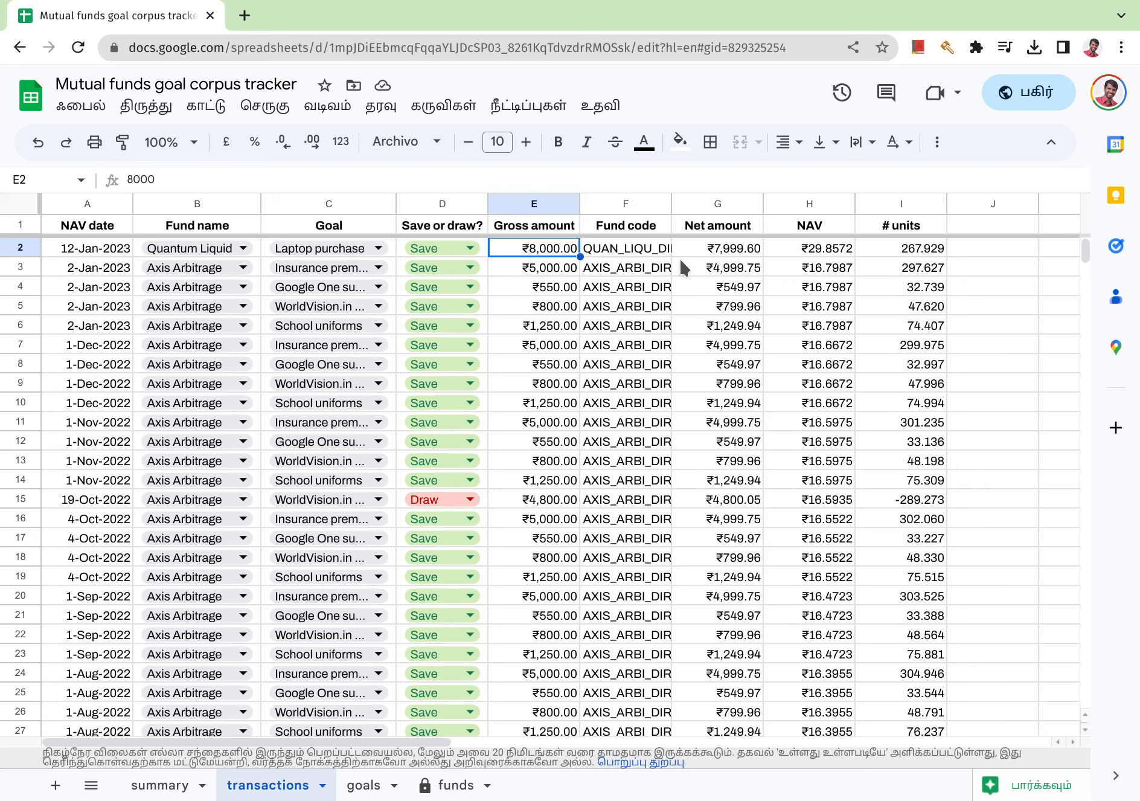
left_click(710, 253)
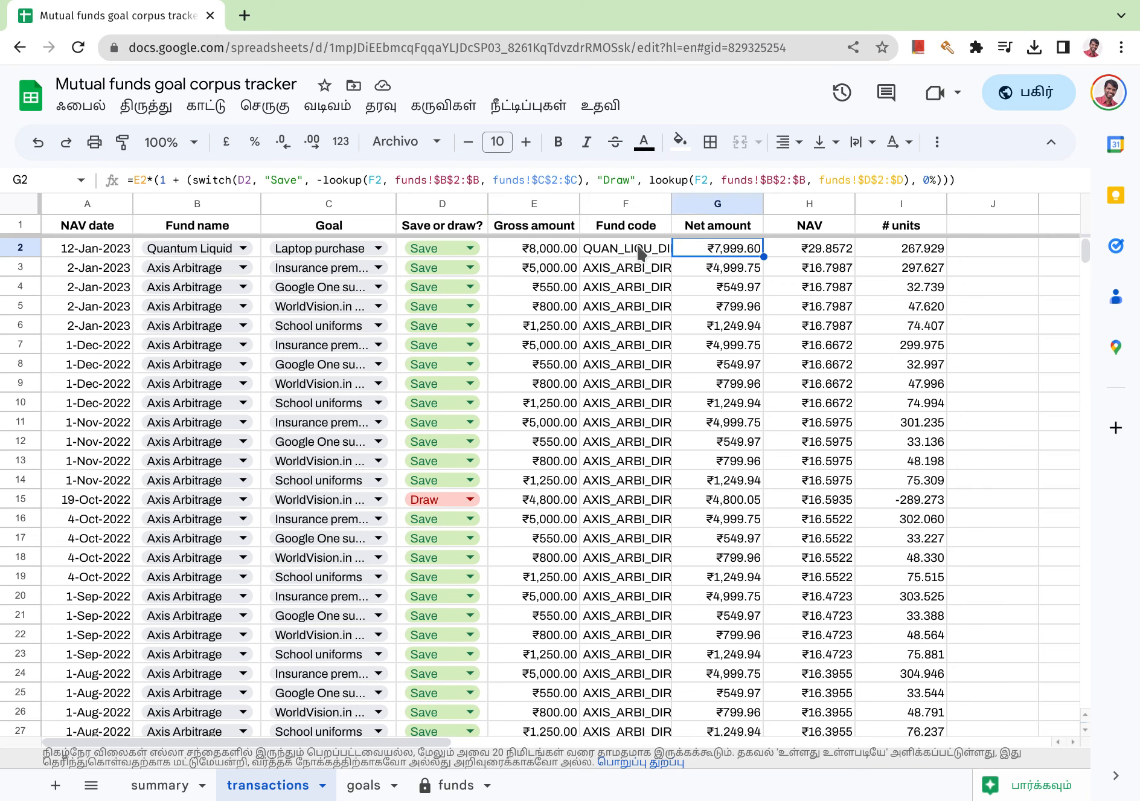
left_click(545, 251)
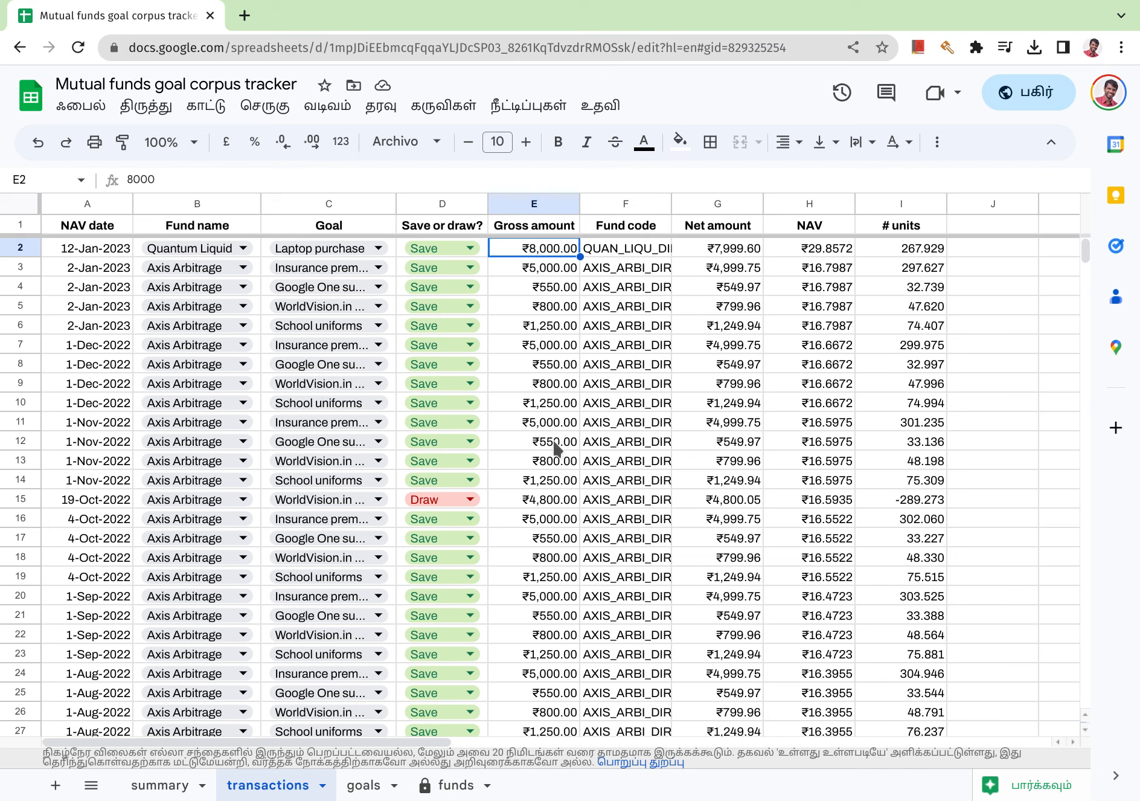
Review the earlier transactions, including the Draw entry, and select the first empty NAV date cell, A47.
scroll(519, 348, "down", 9)
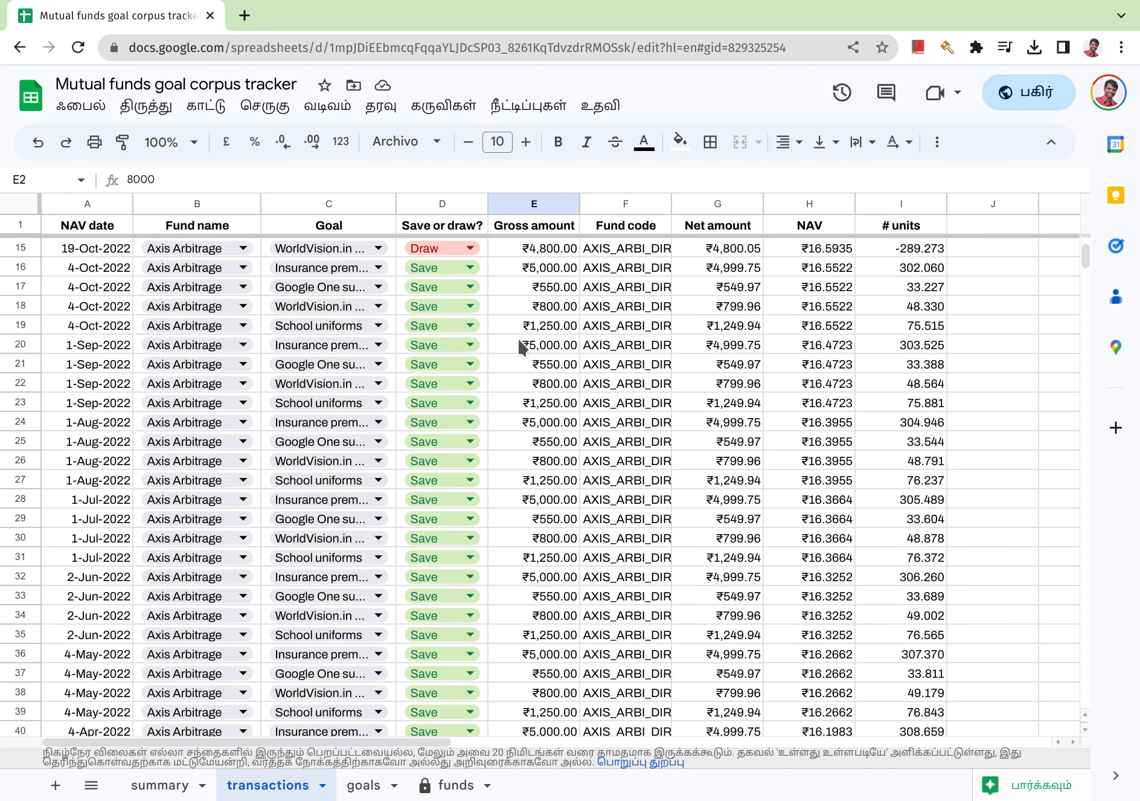
scroll(521, 344, "up", 7)
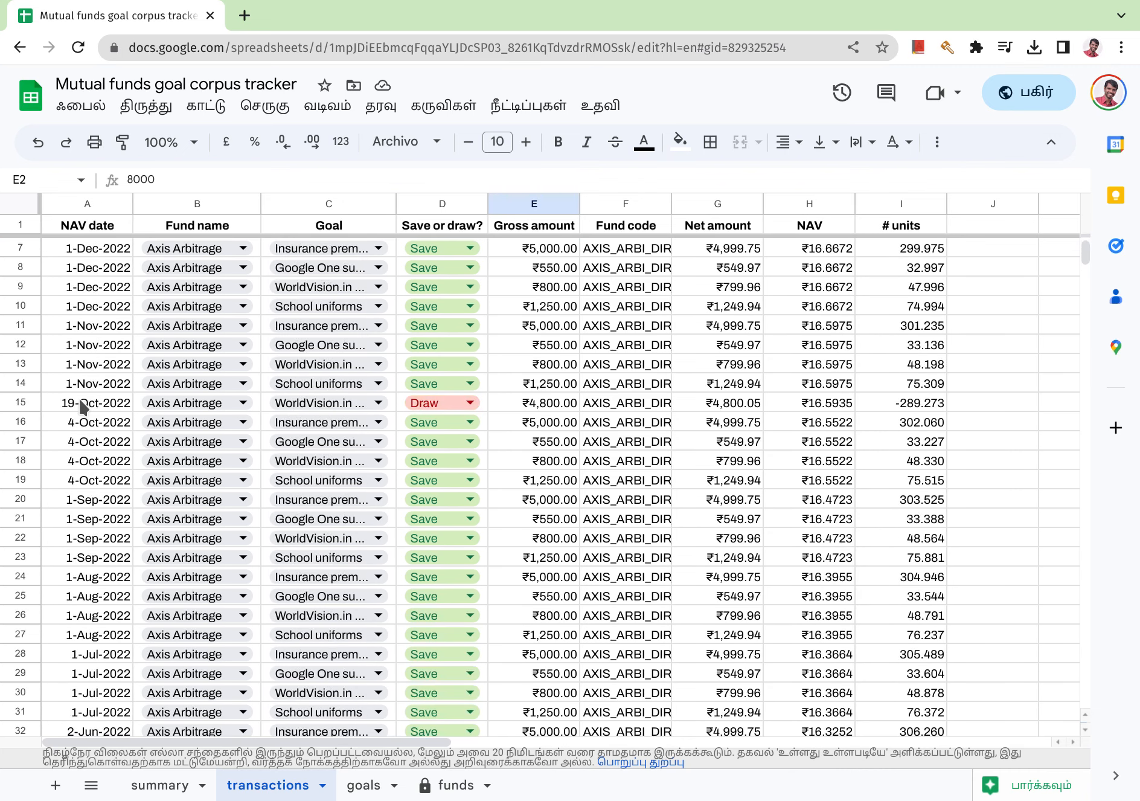
scroll(79, 402, "up", 2)
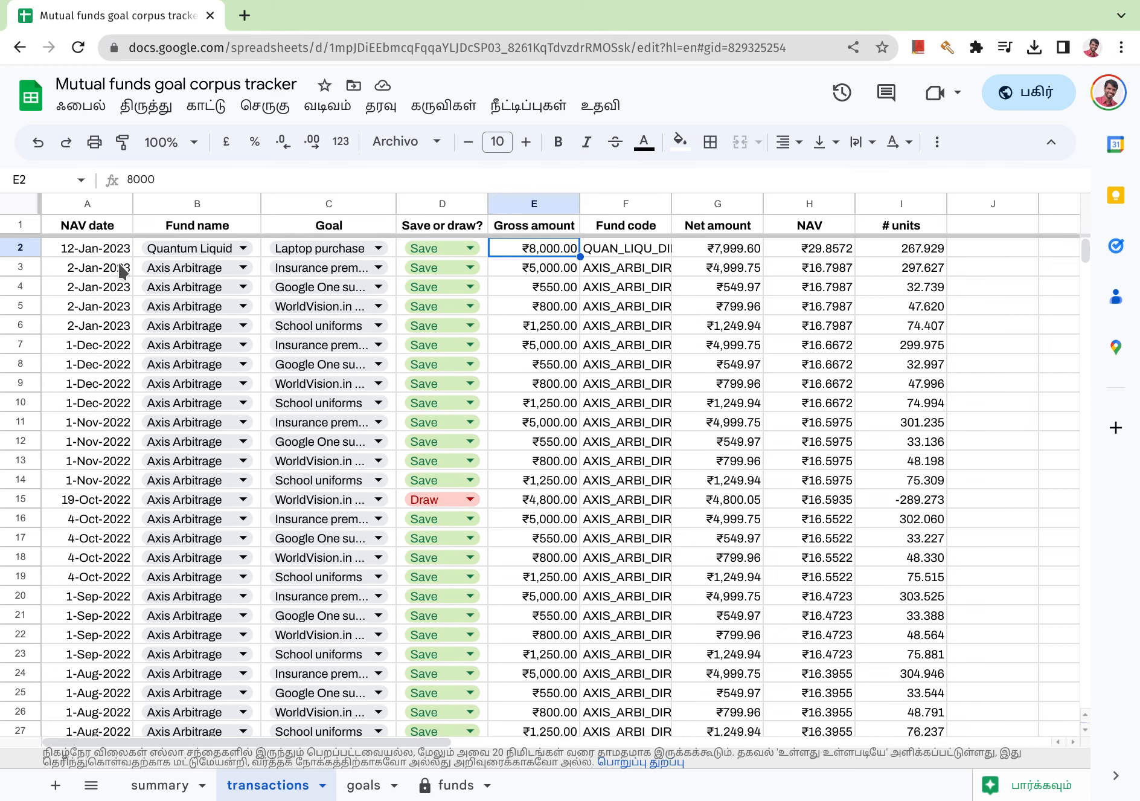
scroll(162, 408, "down", 7)
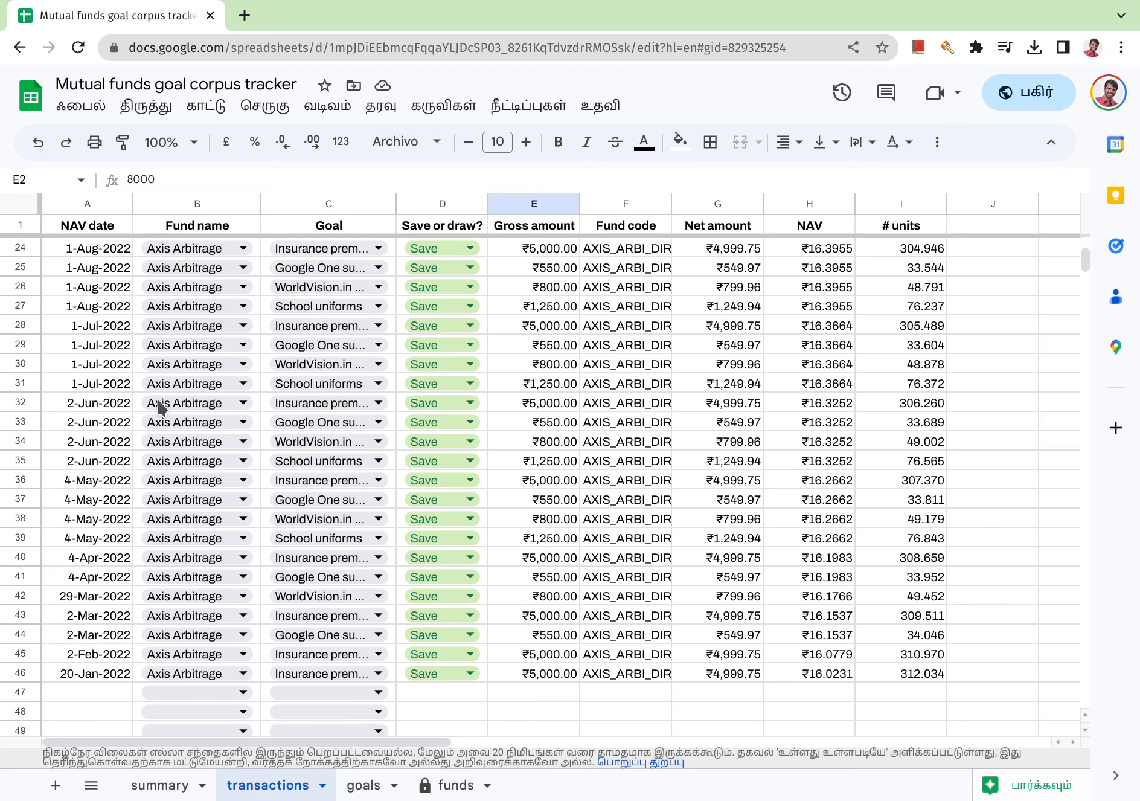
scroll(162, 407, "down", 3)
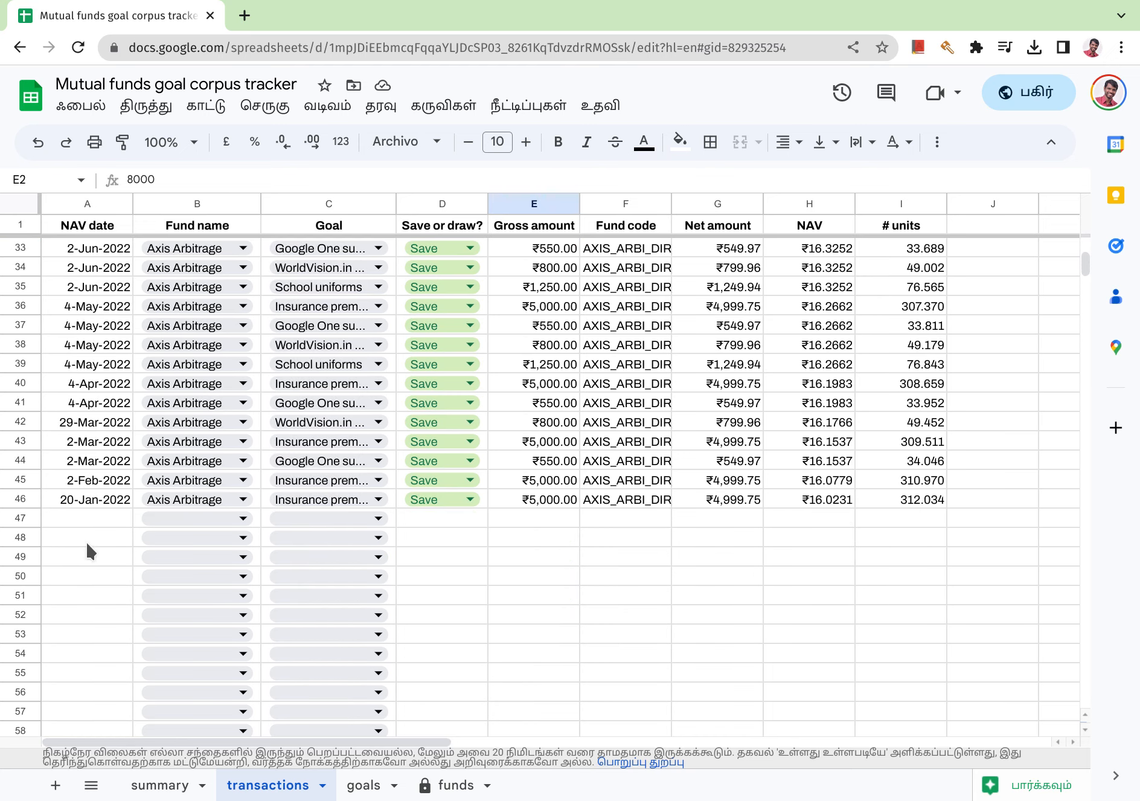
left_click(87, 514)
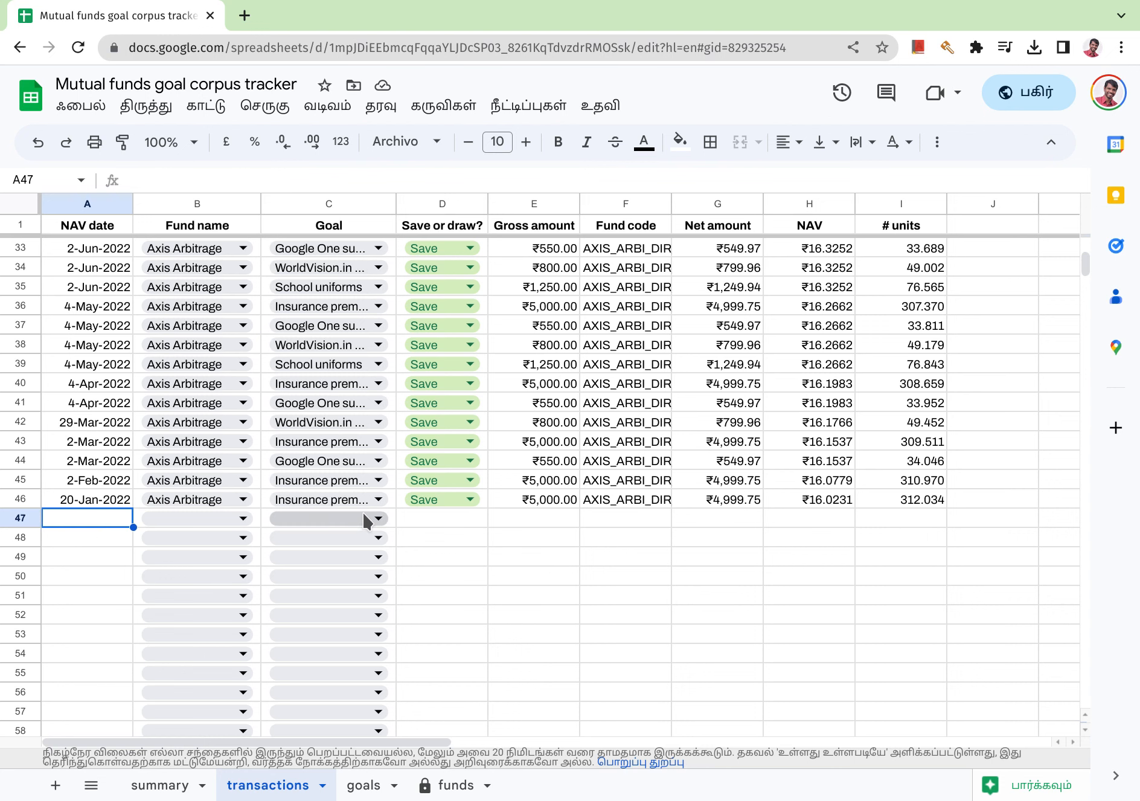
Insert an empty row above the newest transaction, directly below the header row.
scroll(367, 520, "up", 3)
scroll(366, 521, "up", 1)
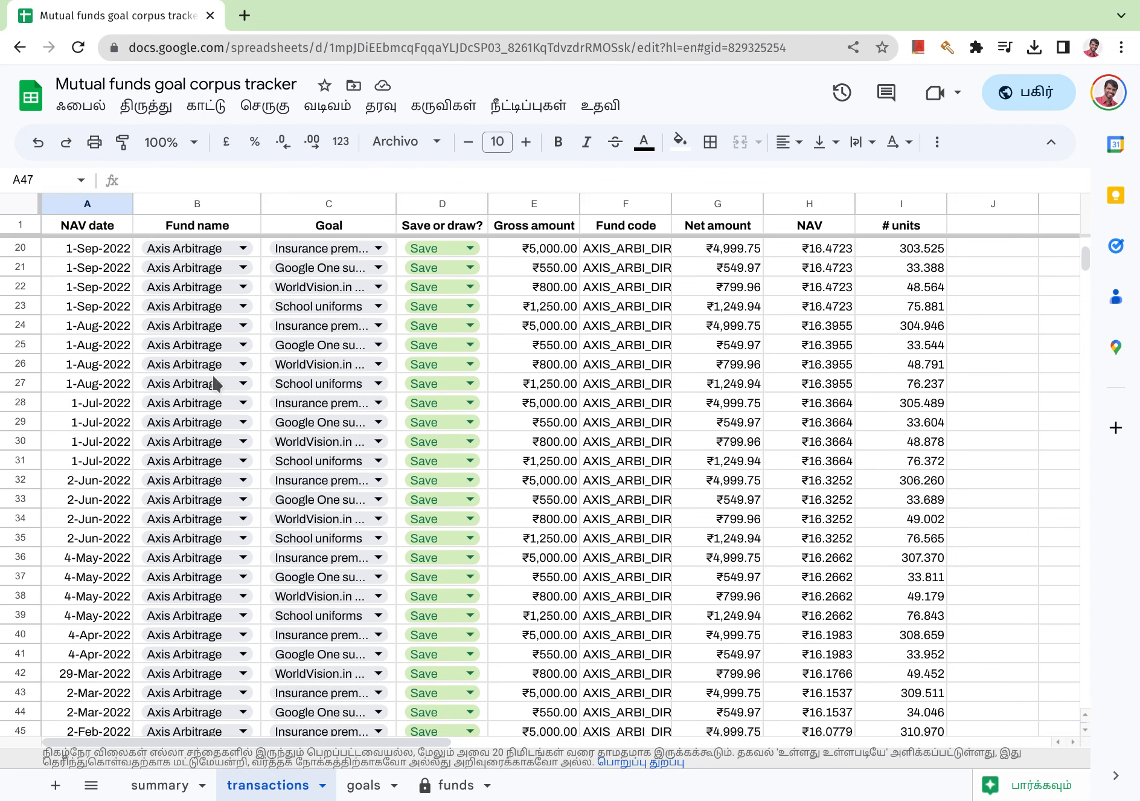
scroll(533, 484, "up", 6)
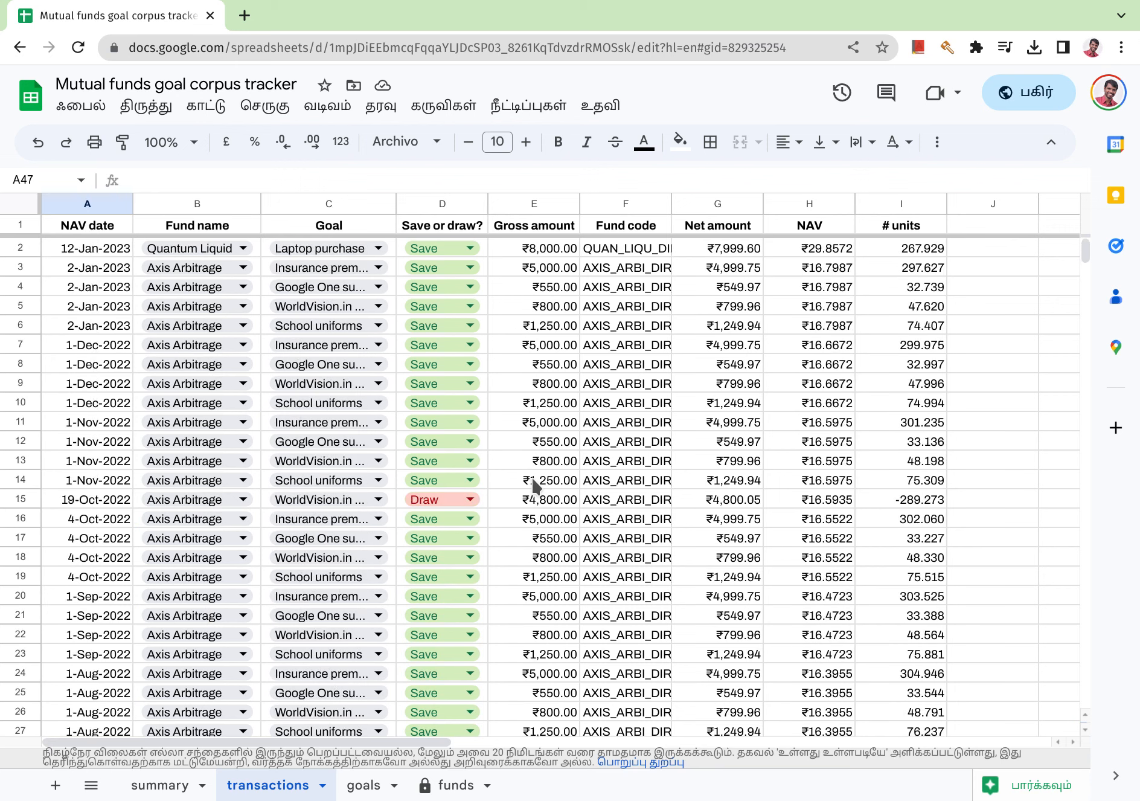
right_click(19, 249)
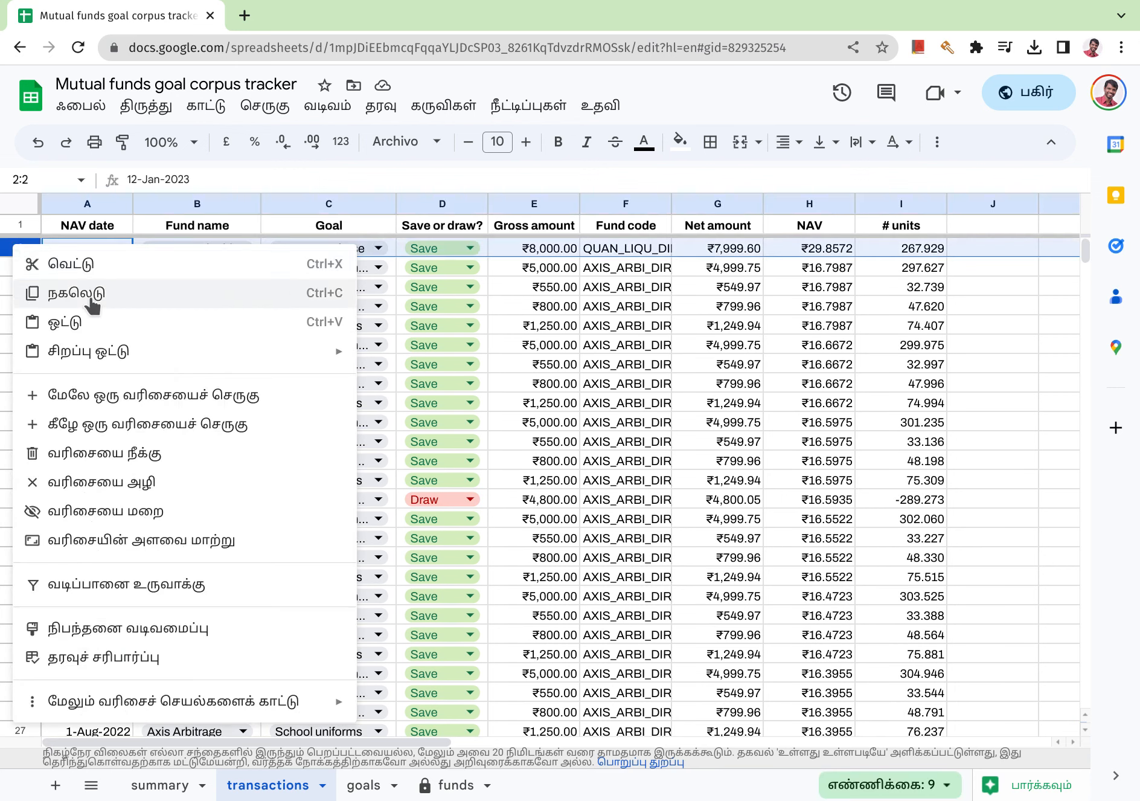
left_click(87, 394)
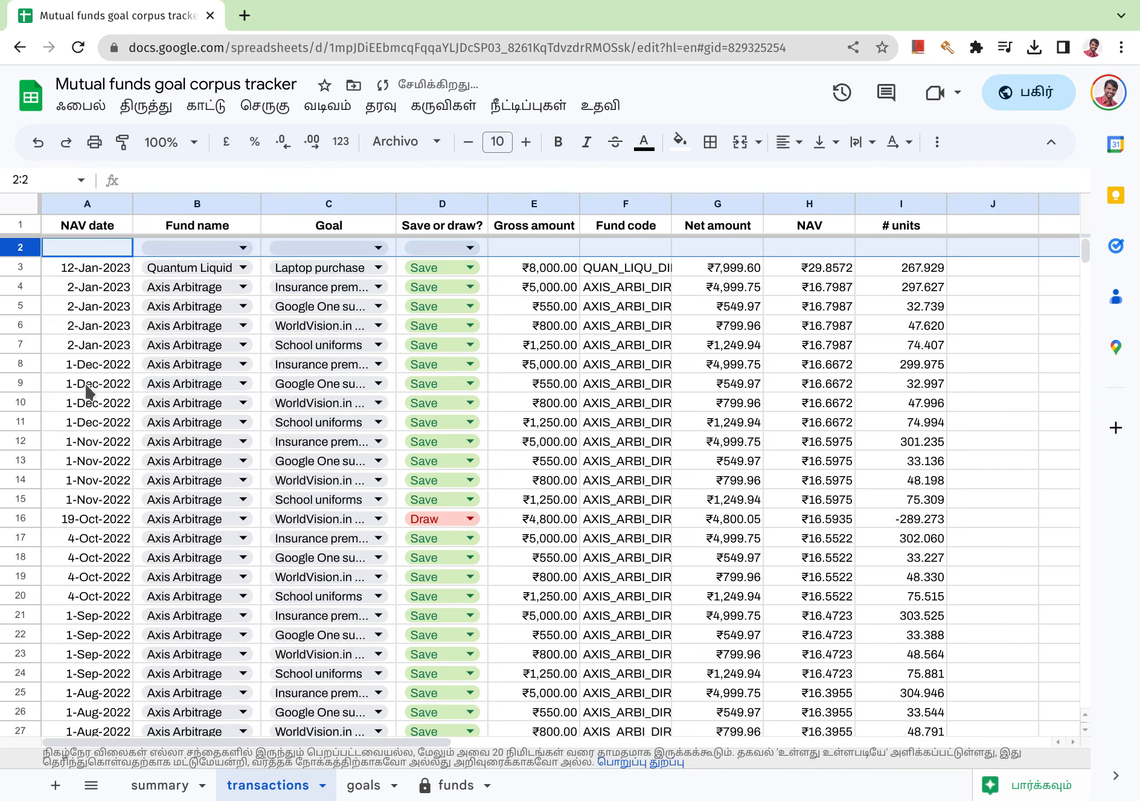
Enter 12-Feb-2023 as the NAV date in row 2 and choose Quantum Liquid as its fund.
left_click(115, 250)
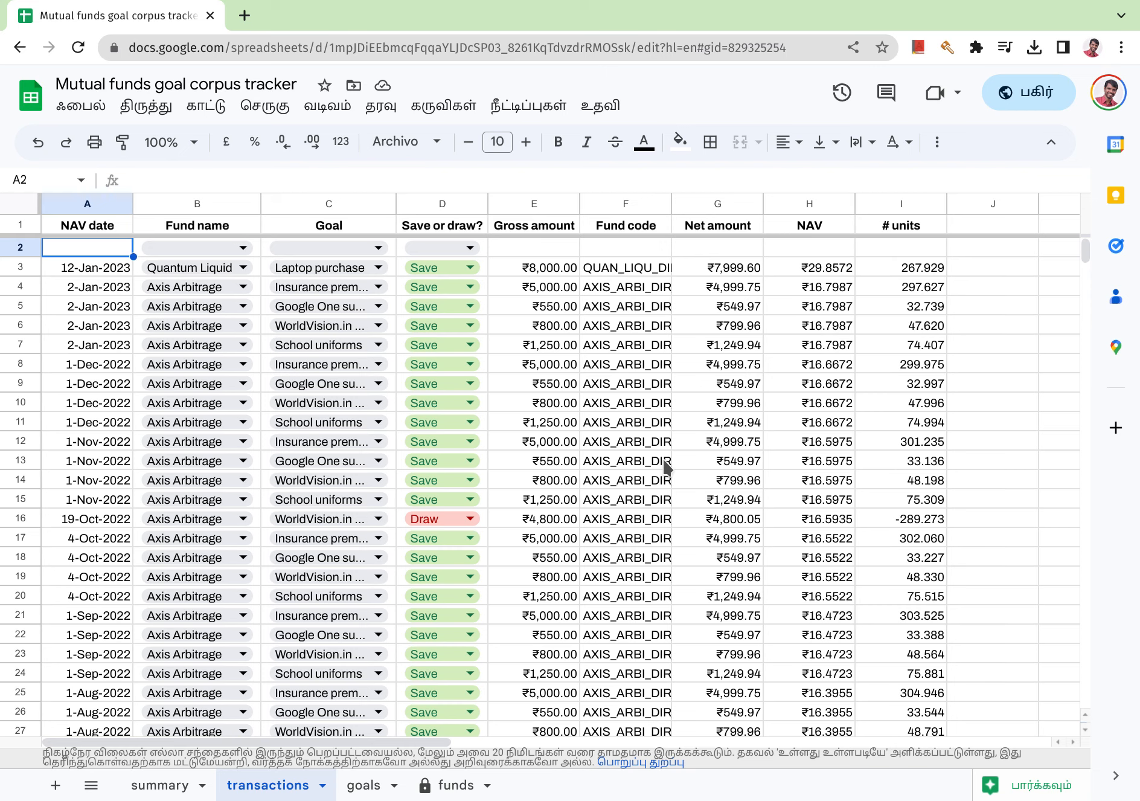
type("12-")
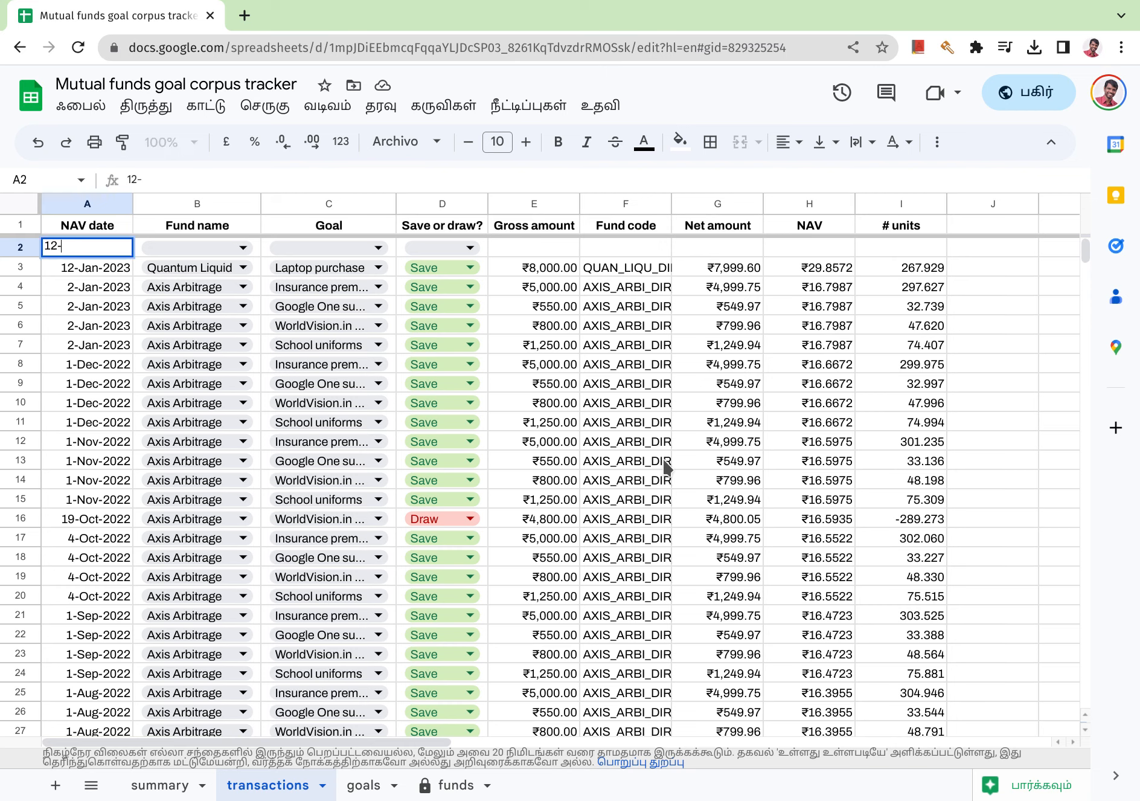
type("Feb-2")
key("Tab")
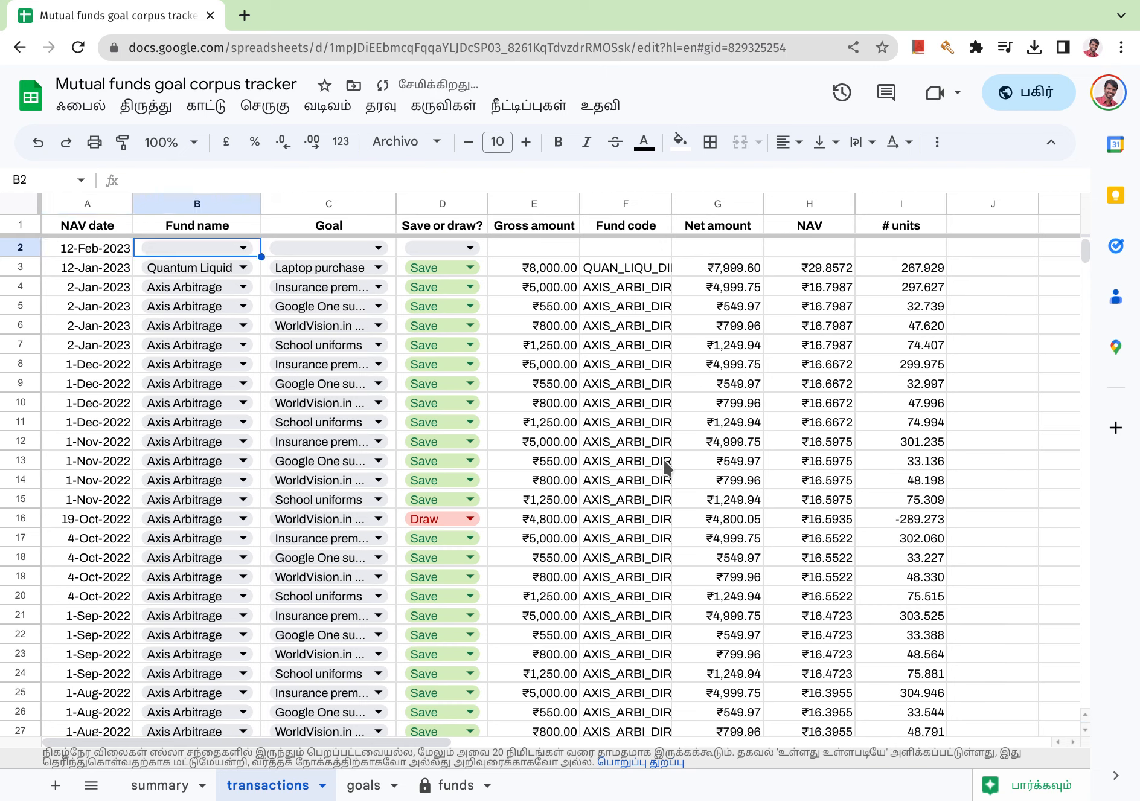
left_click(230, 252)
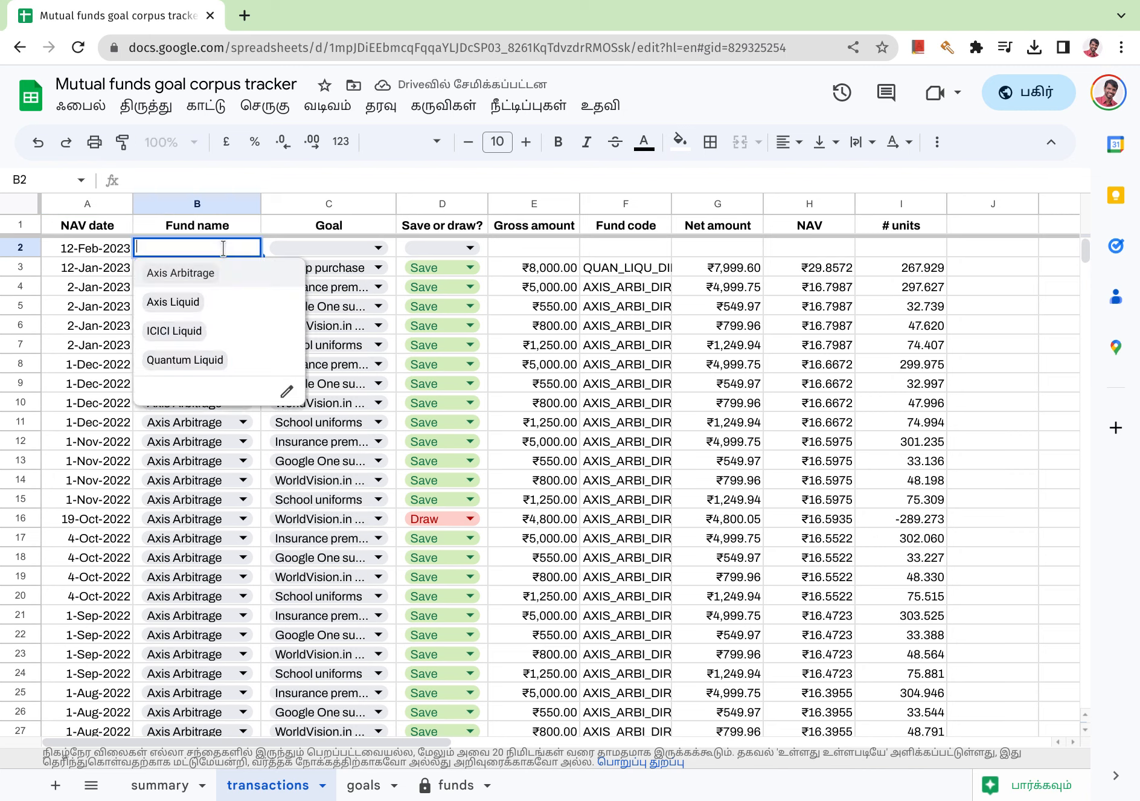
left_click(222, 361)
Complete the row 2 entry with the goal Laptop purchase, the type Save and a gross amount of 12000.
left_click(338, 249)
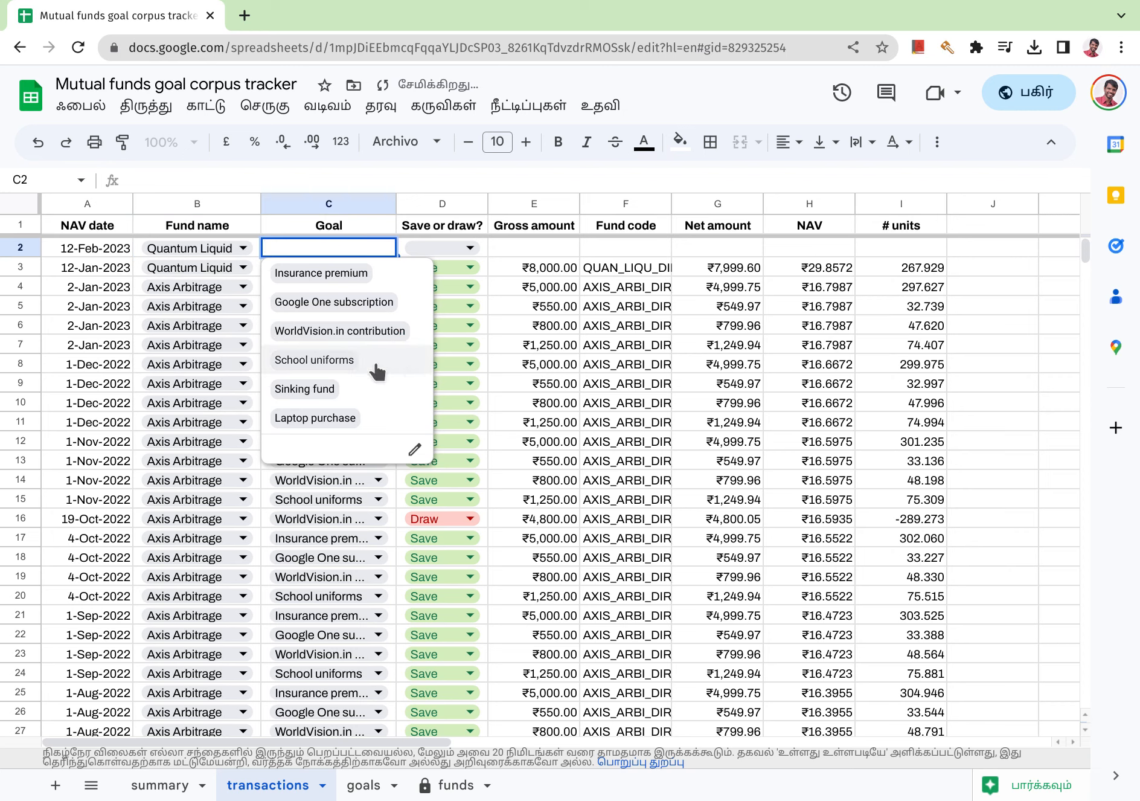
left_click(377, 420)
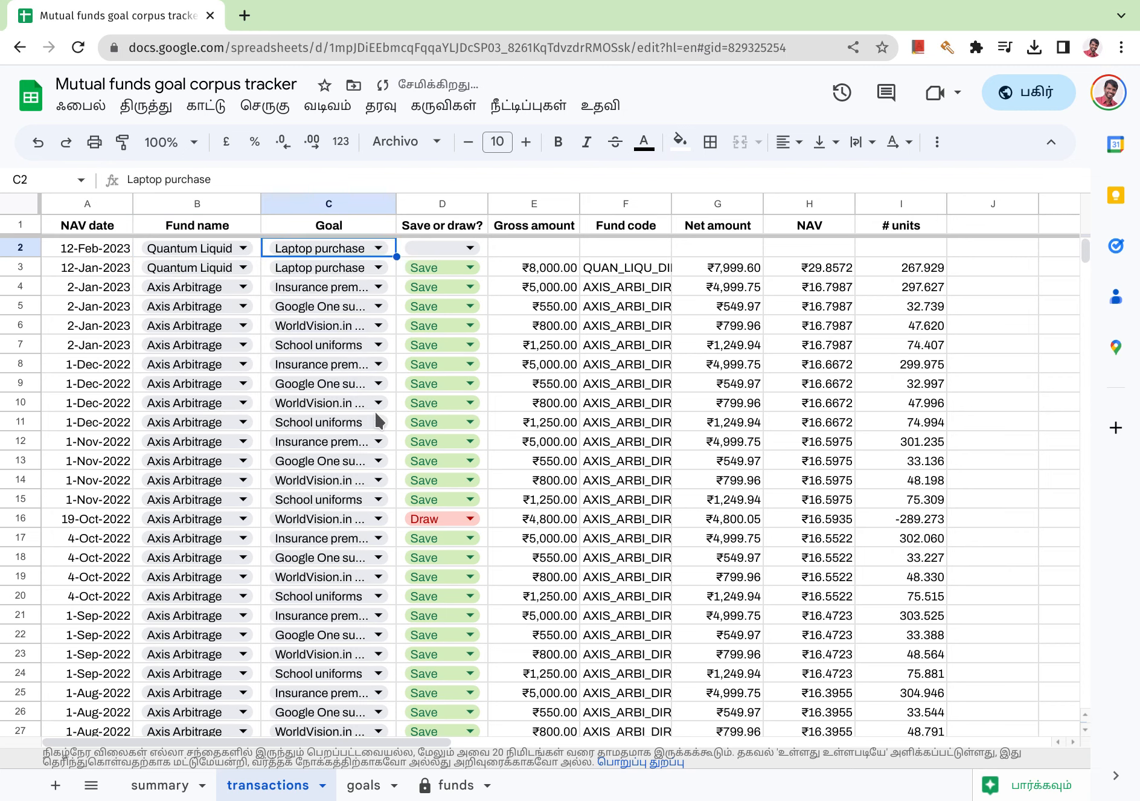
left_click(439, 246)
left_click(463, 273)
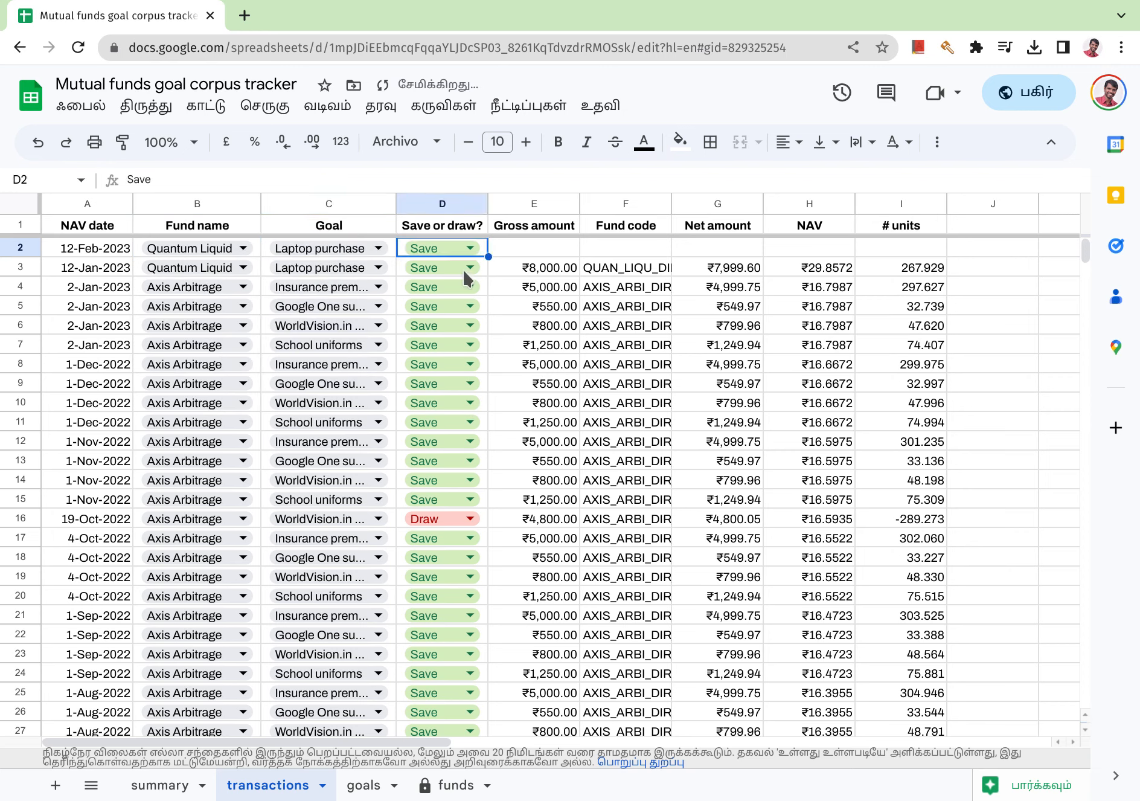
left_click(527, 249)
type("12000")
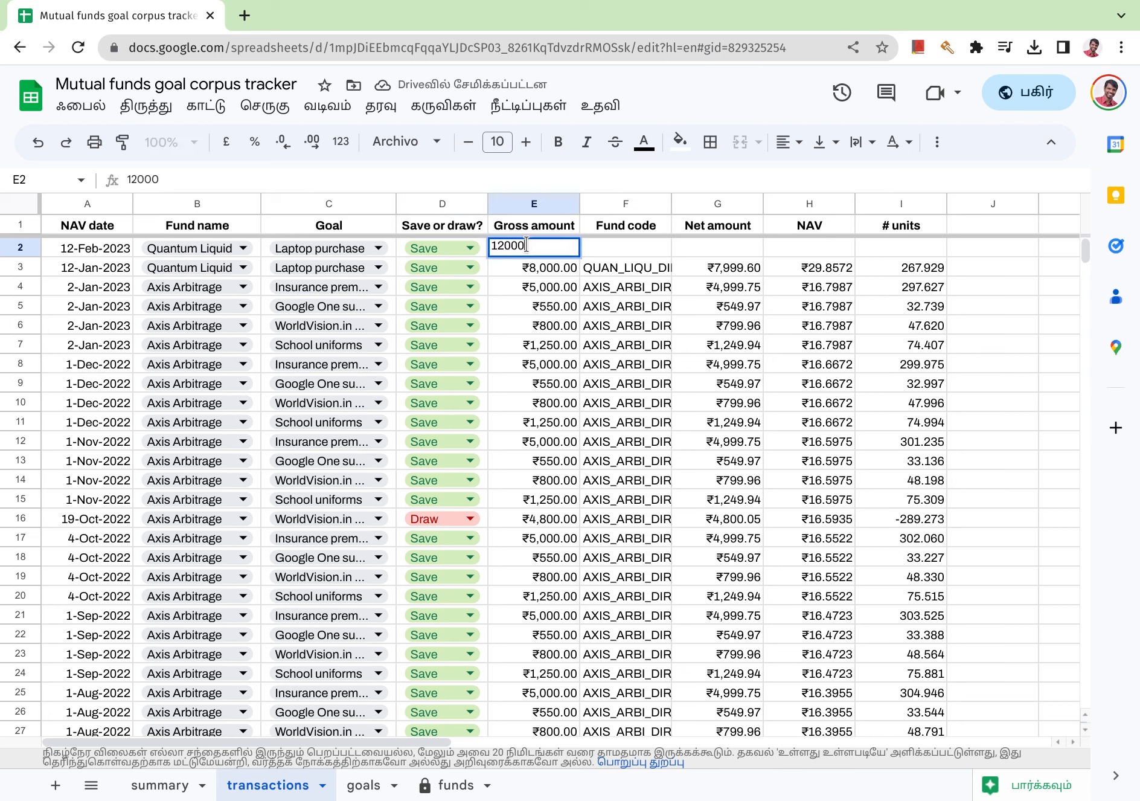
key("Tab")
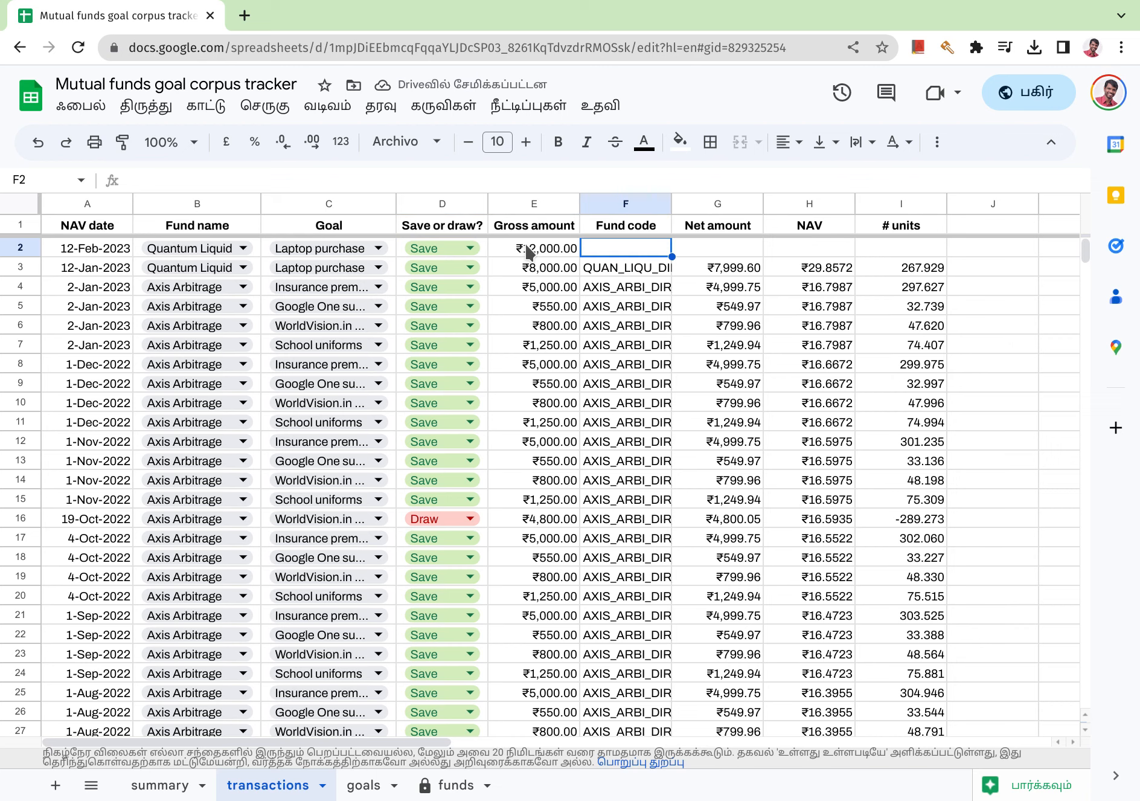
Copy the fund code, net amount, NAV and units formulas from F3:I3 into row 2 and check the NAV and units formulas.
key("Right")
key("Right")
key("Right")
key("Left")
key("Left")
key("Left")
key("Down")
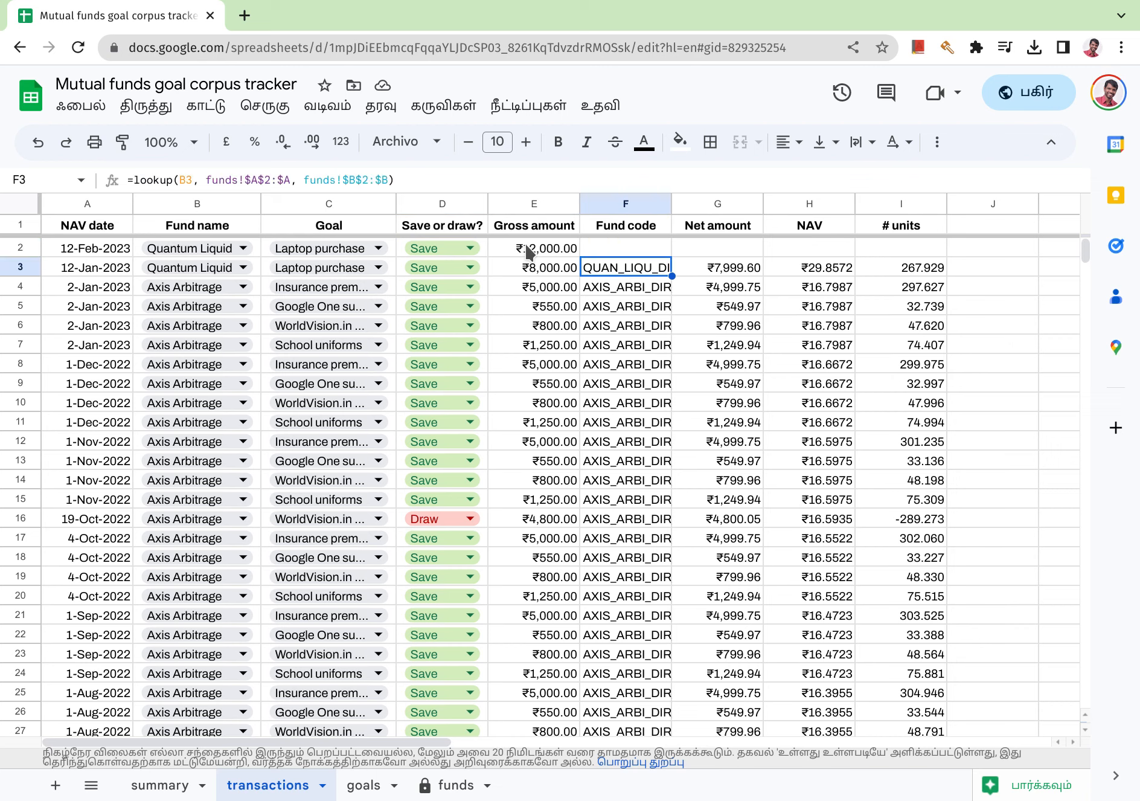
key("shift+Right")
key("shift+Right")
key("shift+Right")
key("ctrl+c")
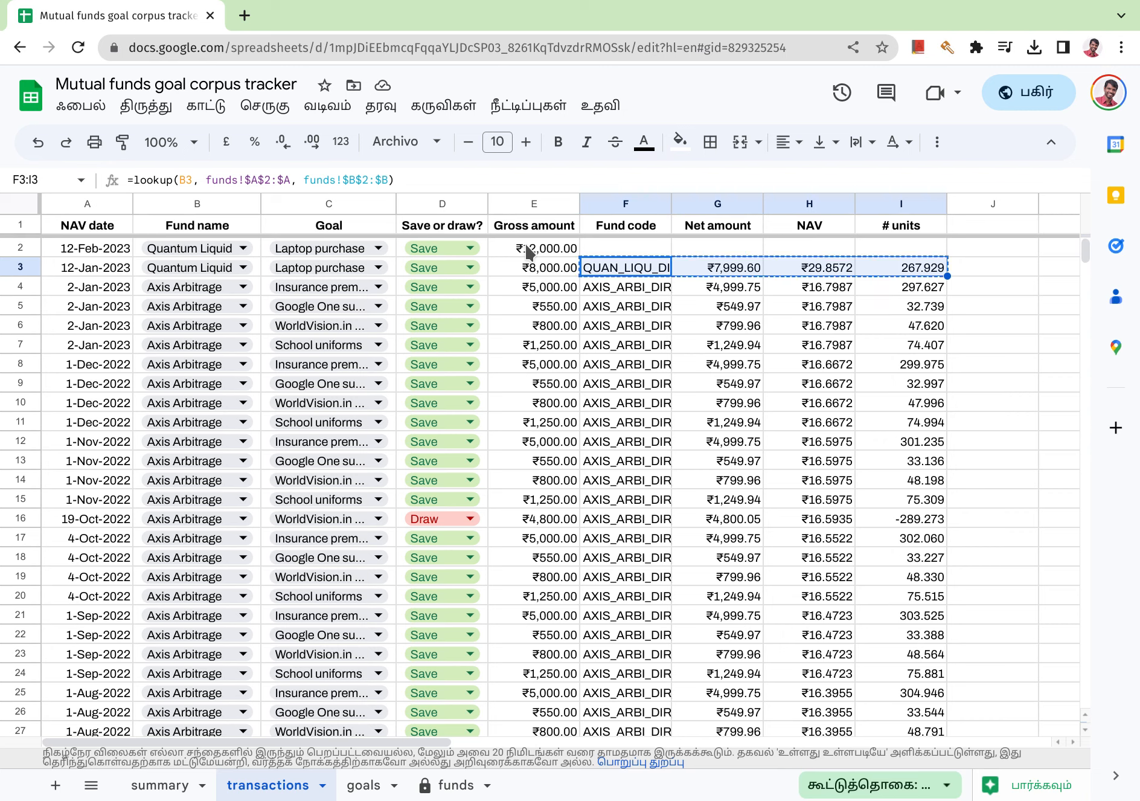
key("Up")
key("ctrl+v")
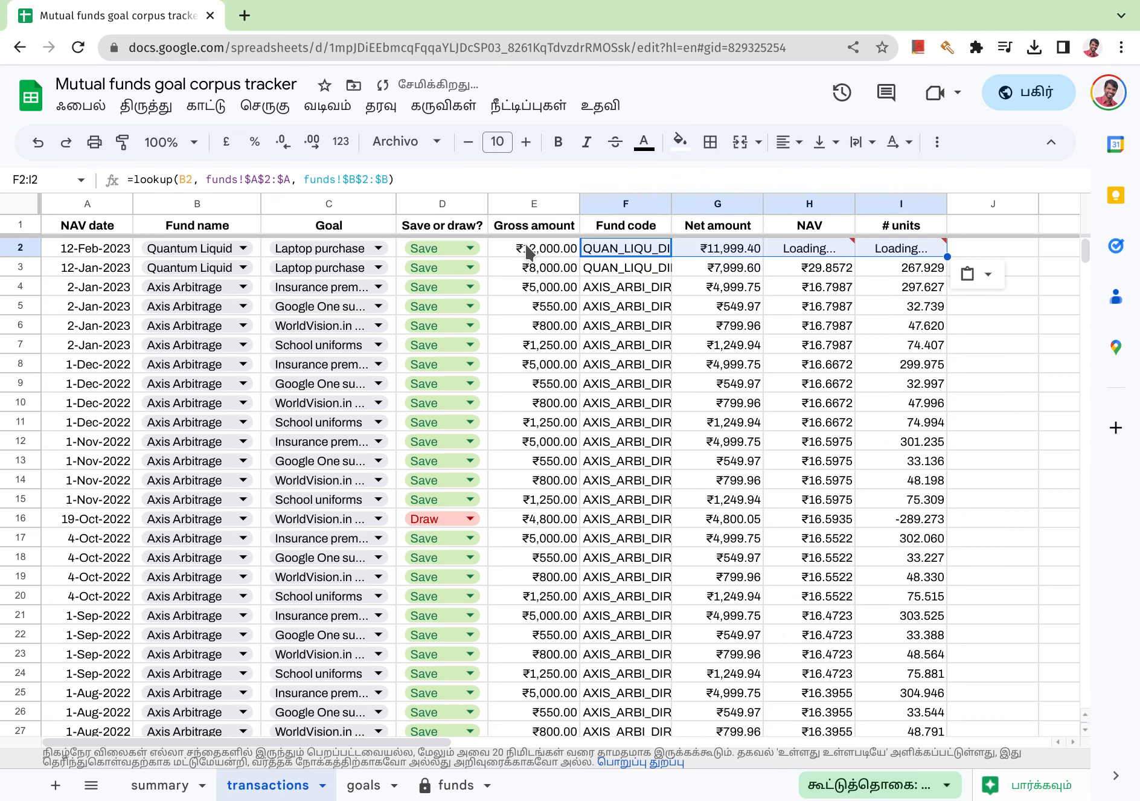
key("Right")
key("Right")
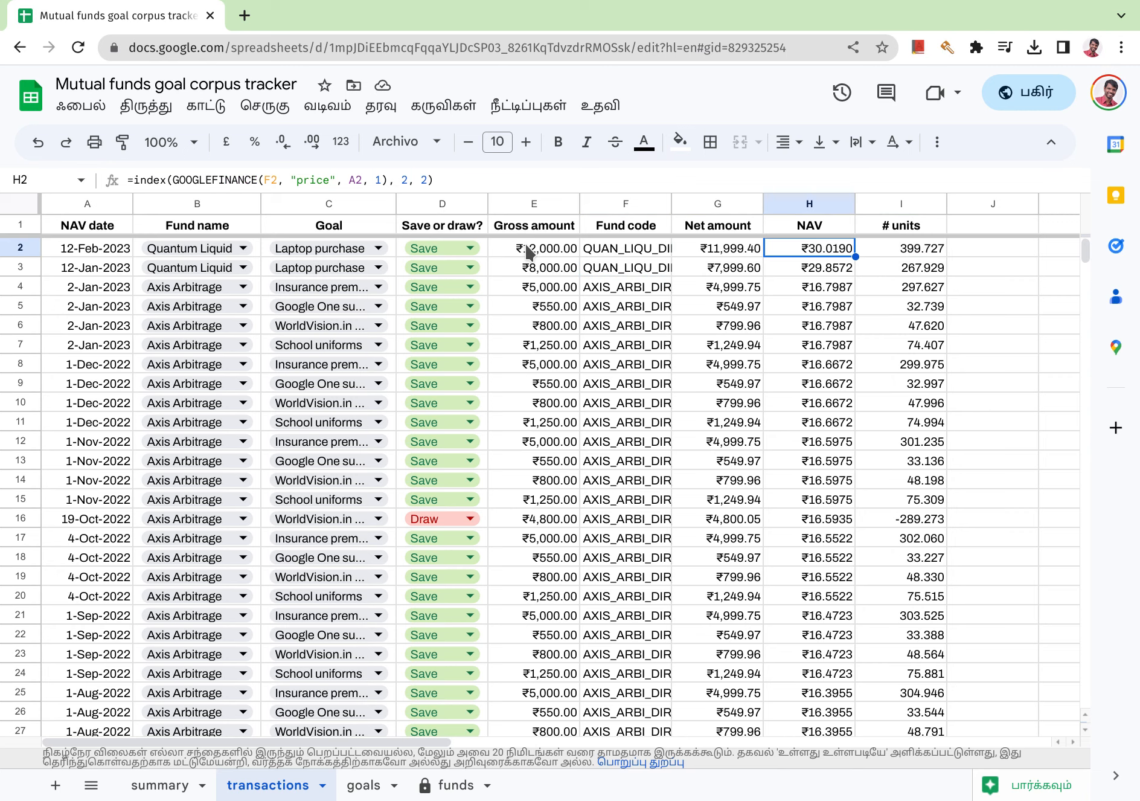
key("Right")
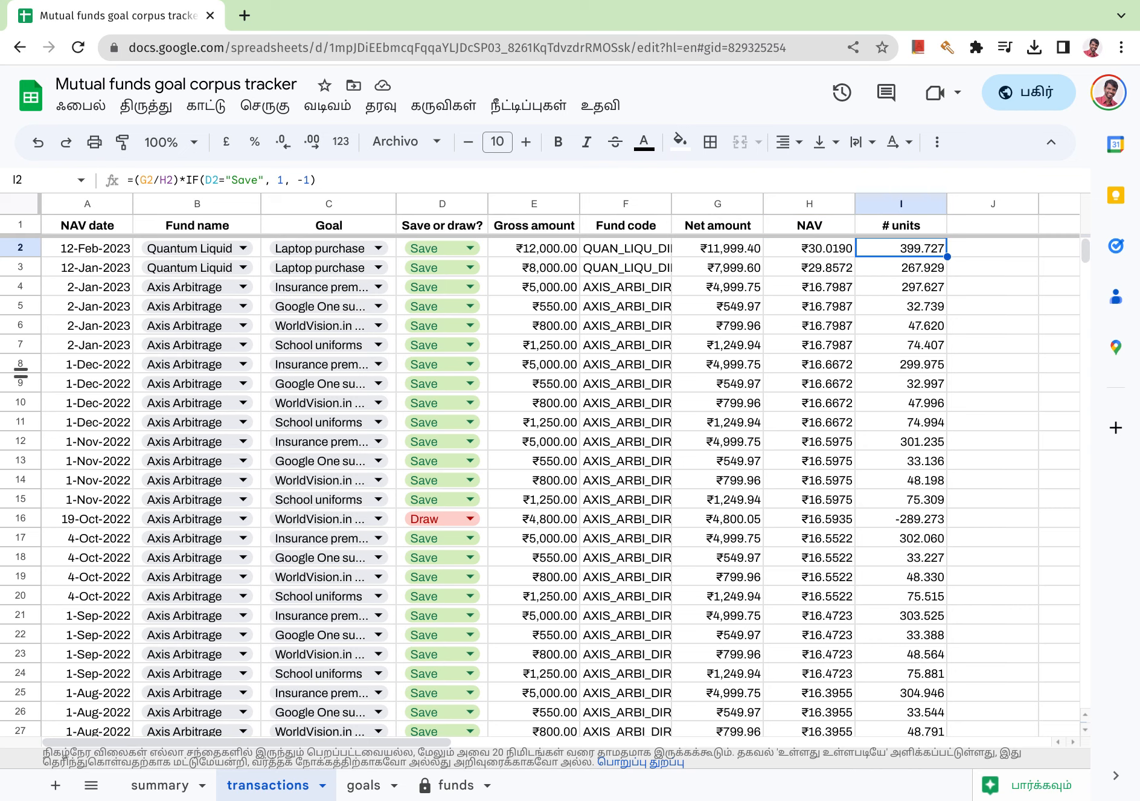
Insert two empty rows above the 12-Feb-2023 transaction.
left_click(20, 248)
left_click(20, 267, "shift")
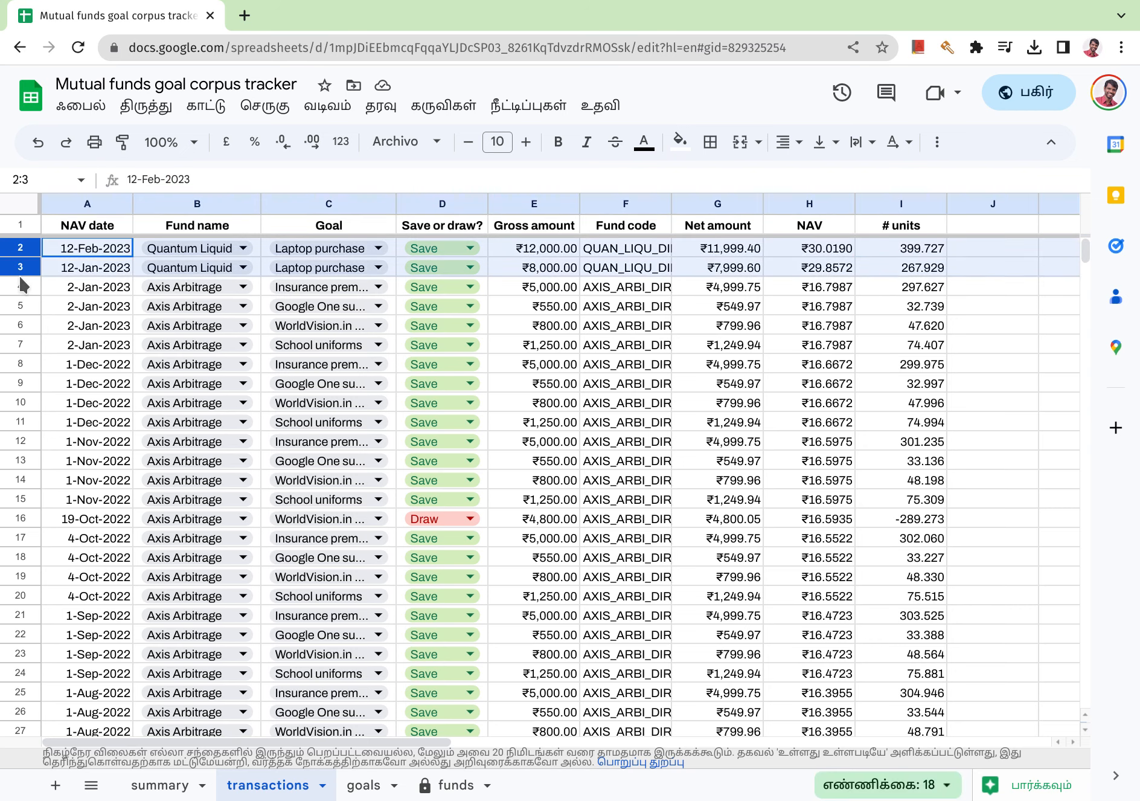
right_click(21, 268)
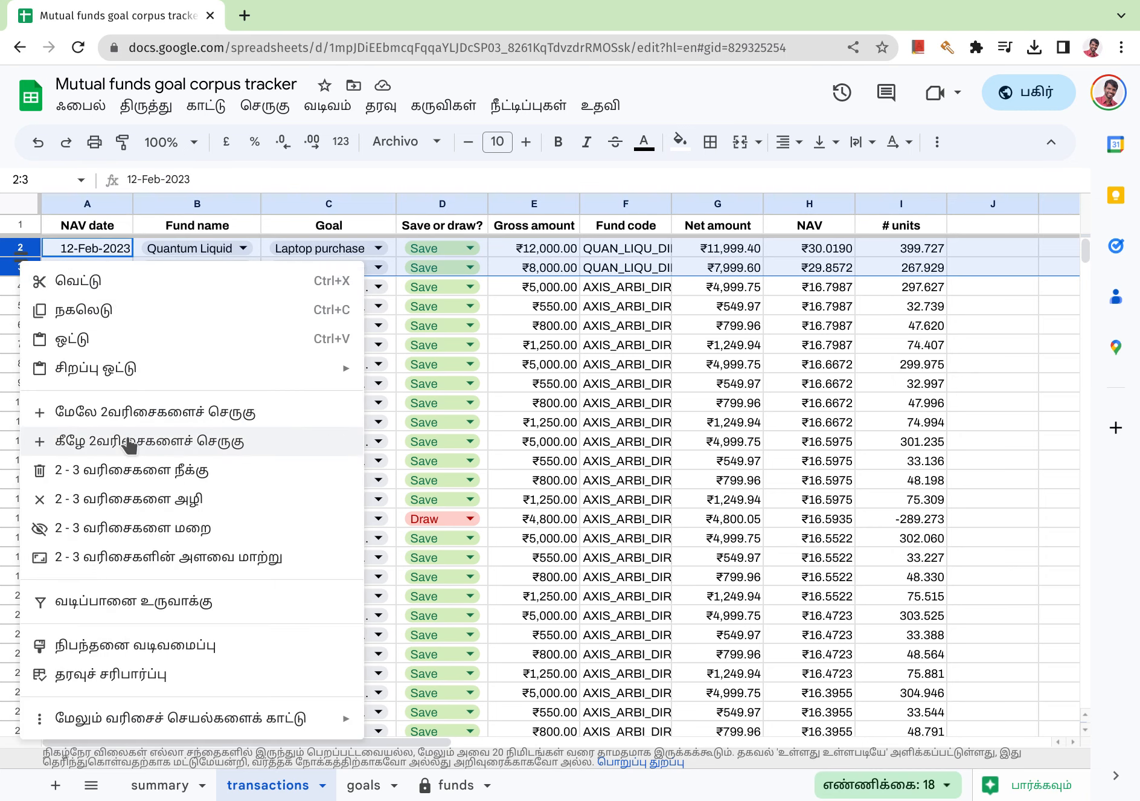
left_click(132, 420)
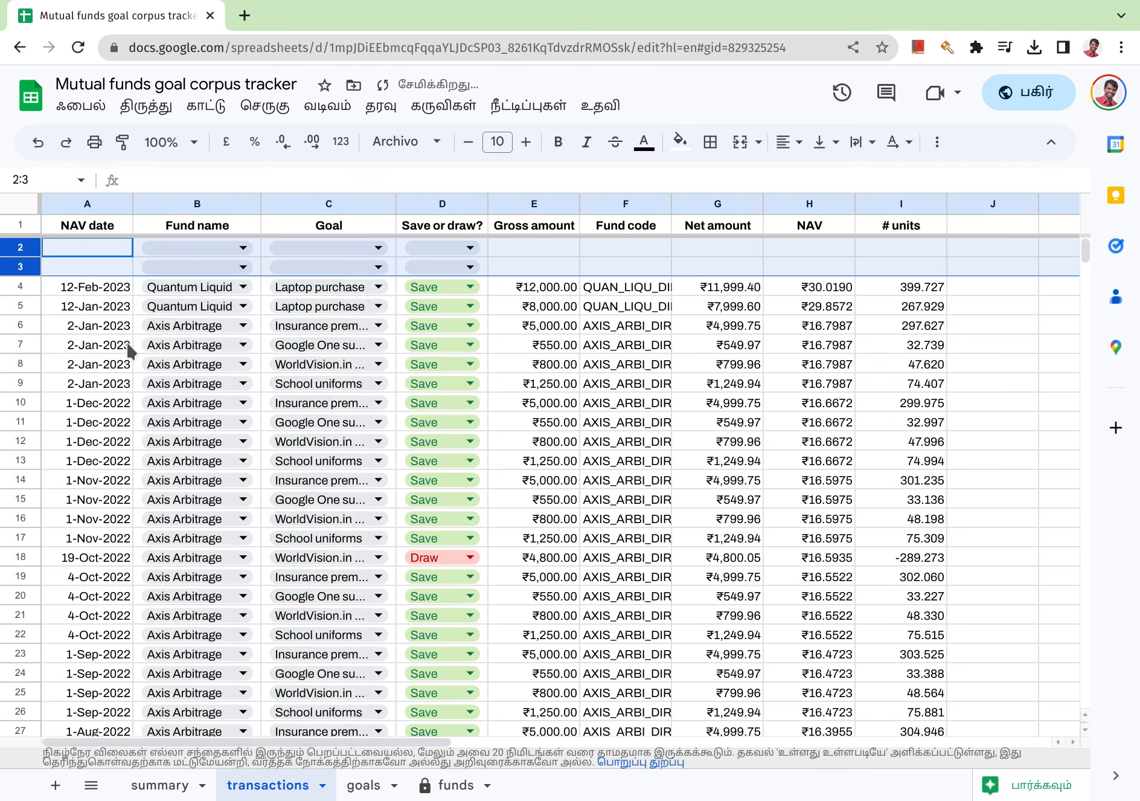
Enter 12-Mar-2023 as the NAV date in both A3 and A2.
left_click(106, 288)
left_click(102, 250)
left_click(109, 271)
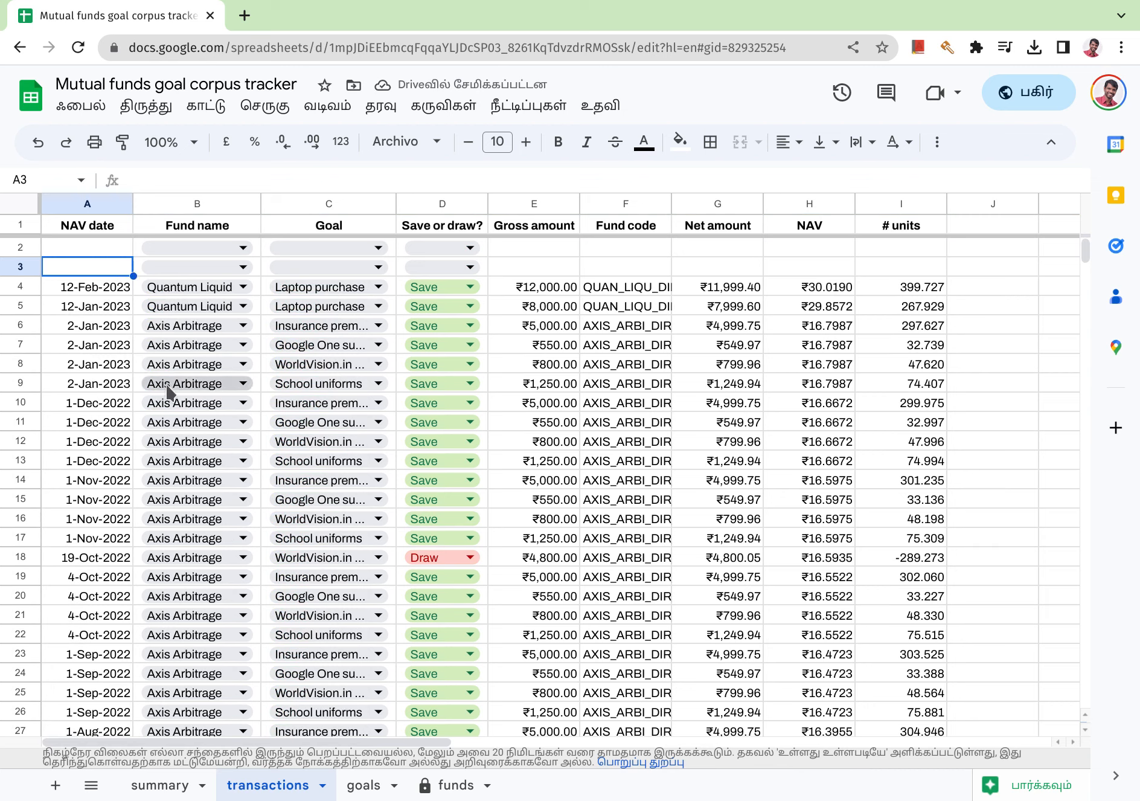
type("12-3")
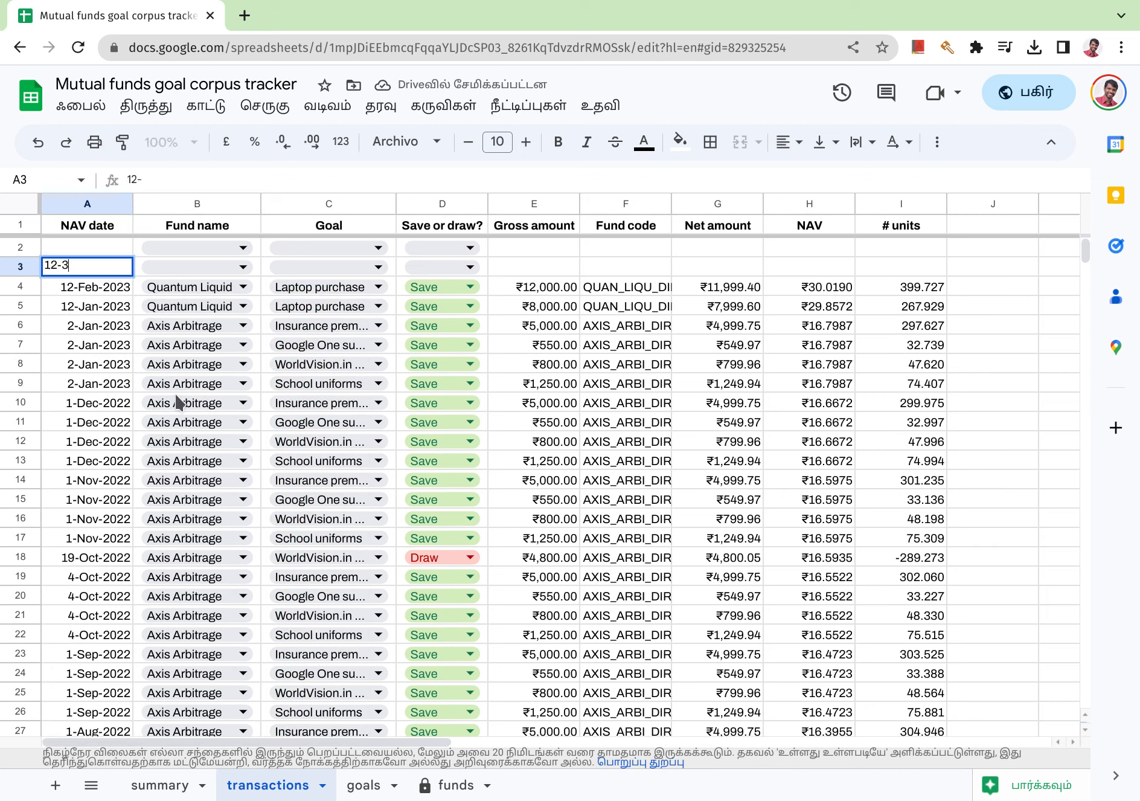
key("Up")
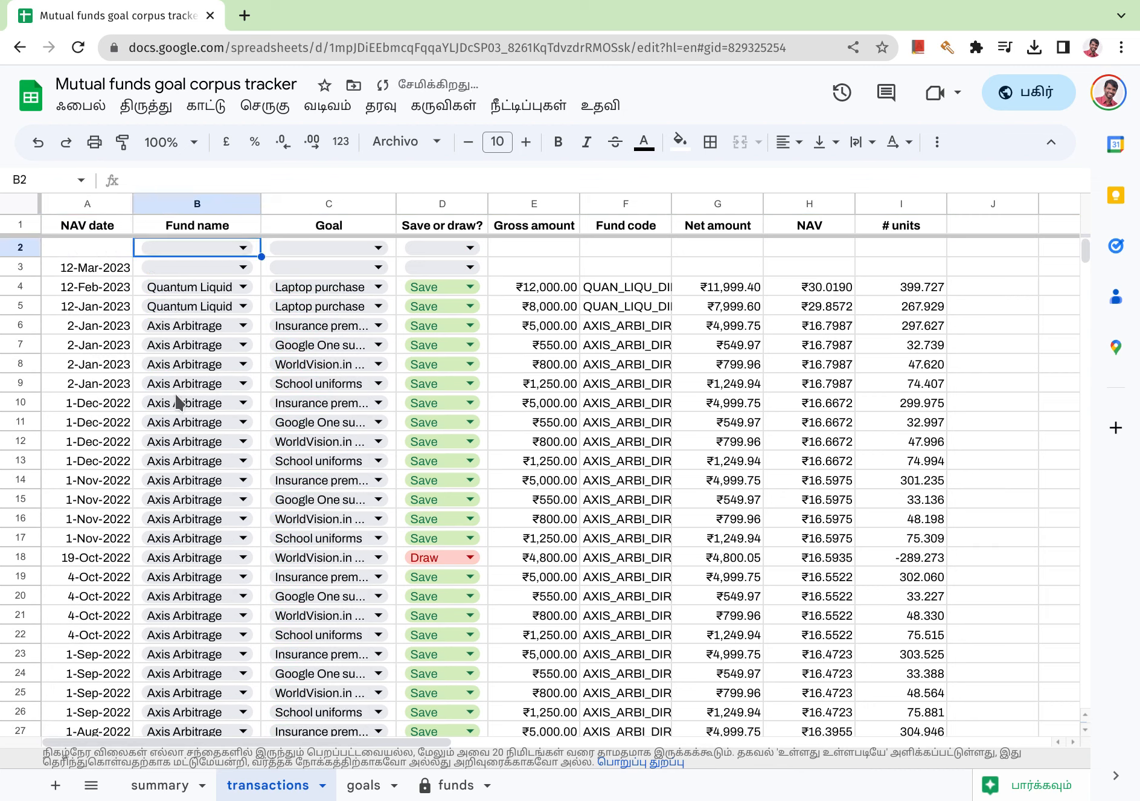
type("12-3")
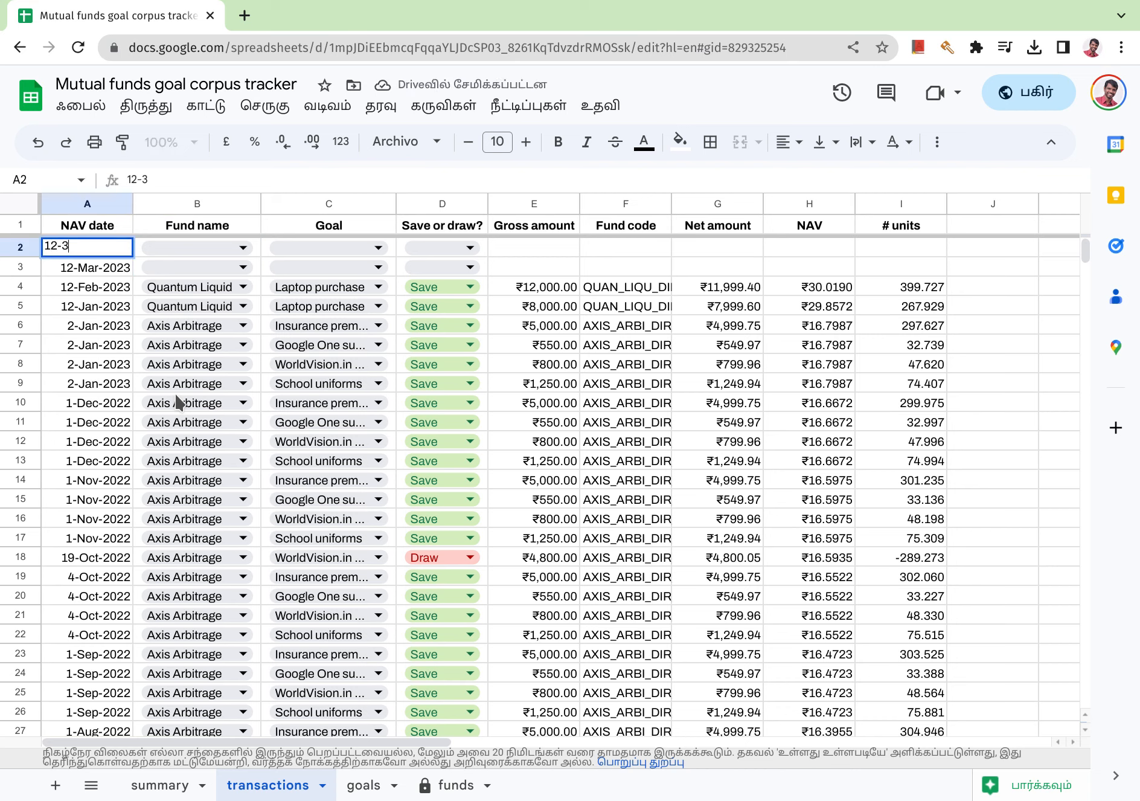
key("Tab")
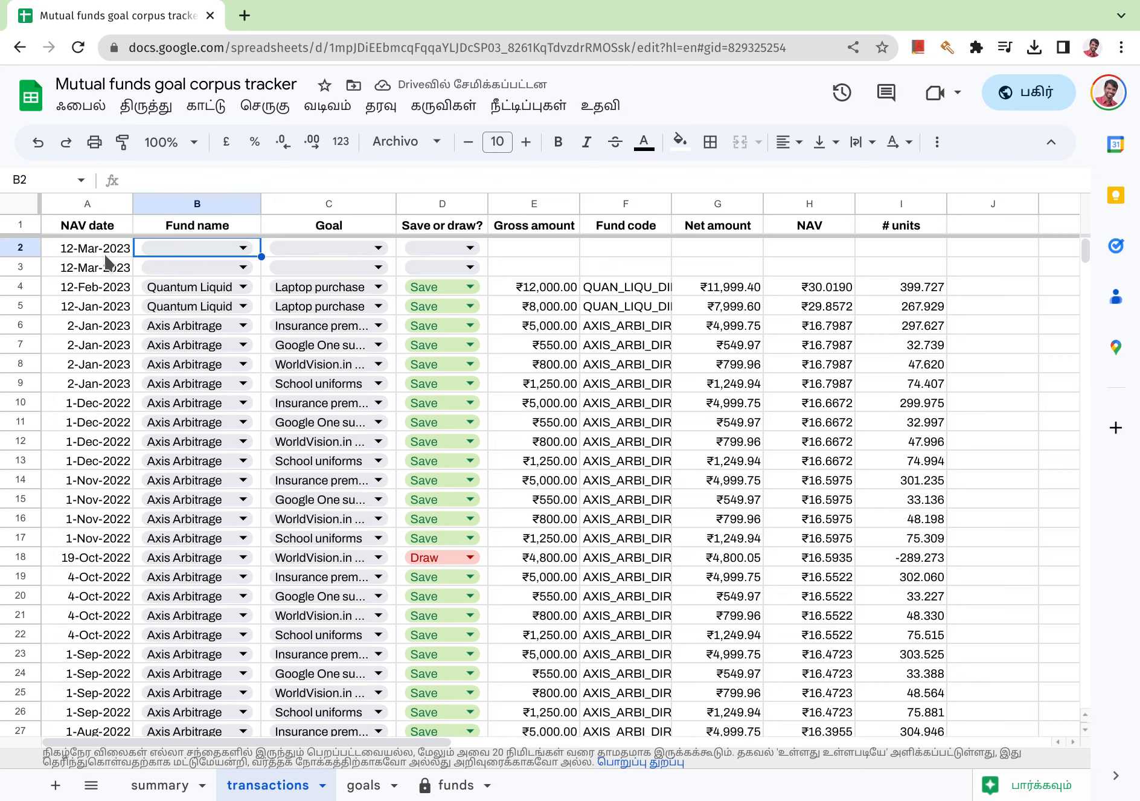
Choose Quantum Liquid as the fund in row 2 and Laptop purchase as the goal in rows 2 and 3.
left_click(168, 250)
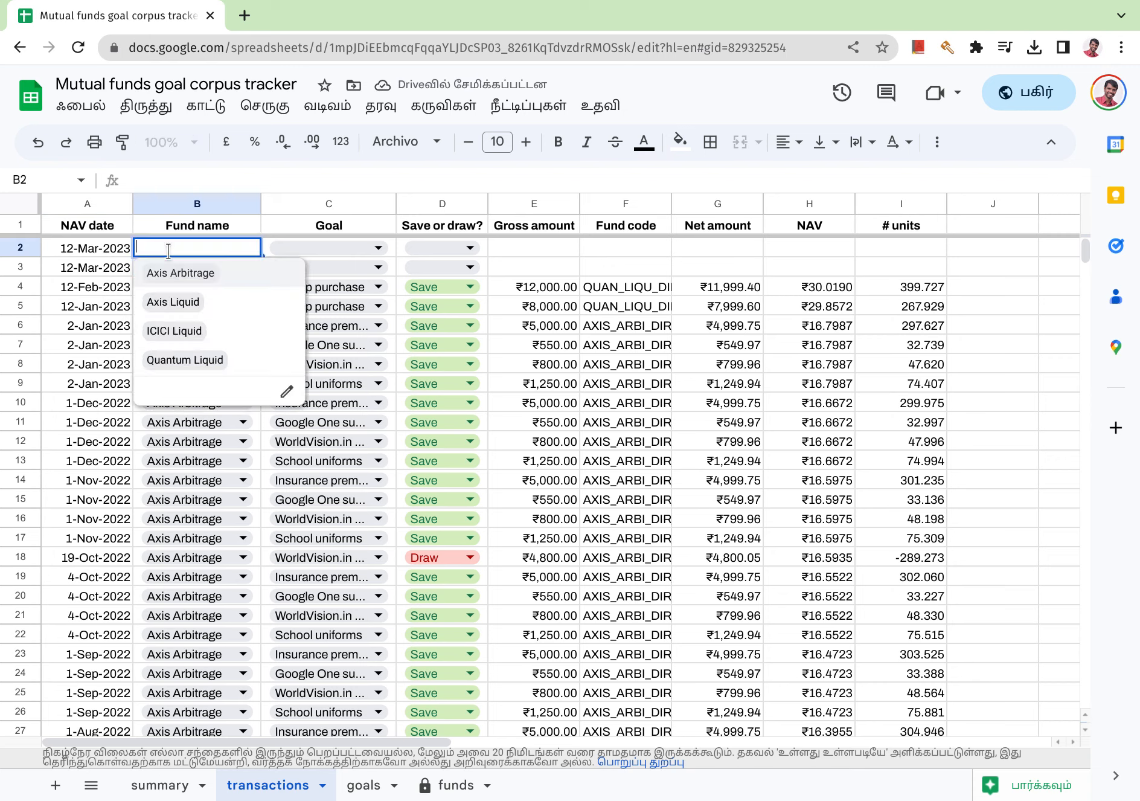
left_click(170, 362)
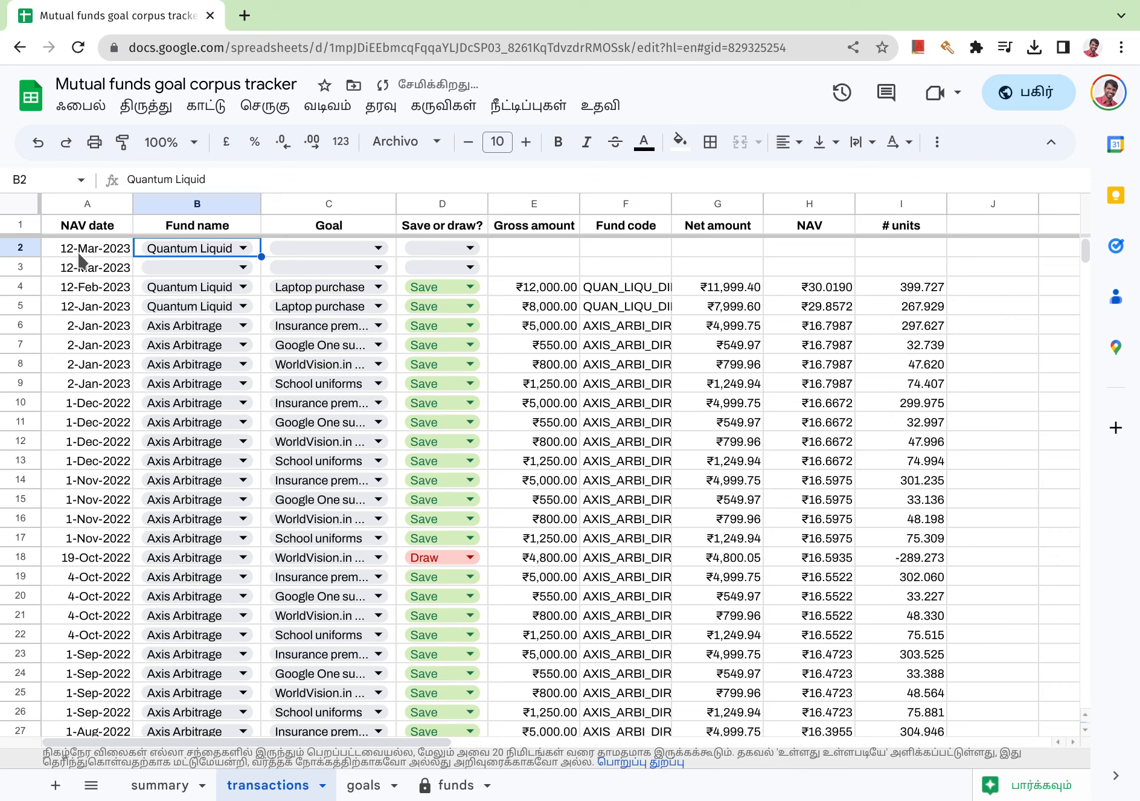
left_click(333, 247)
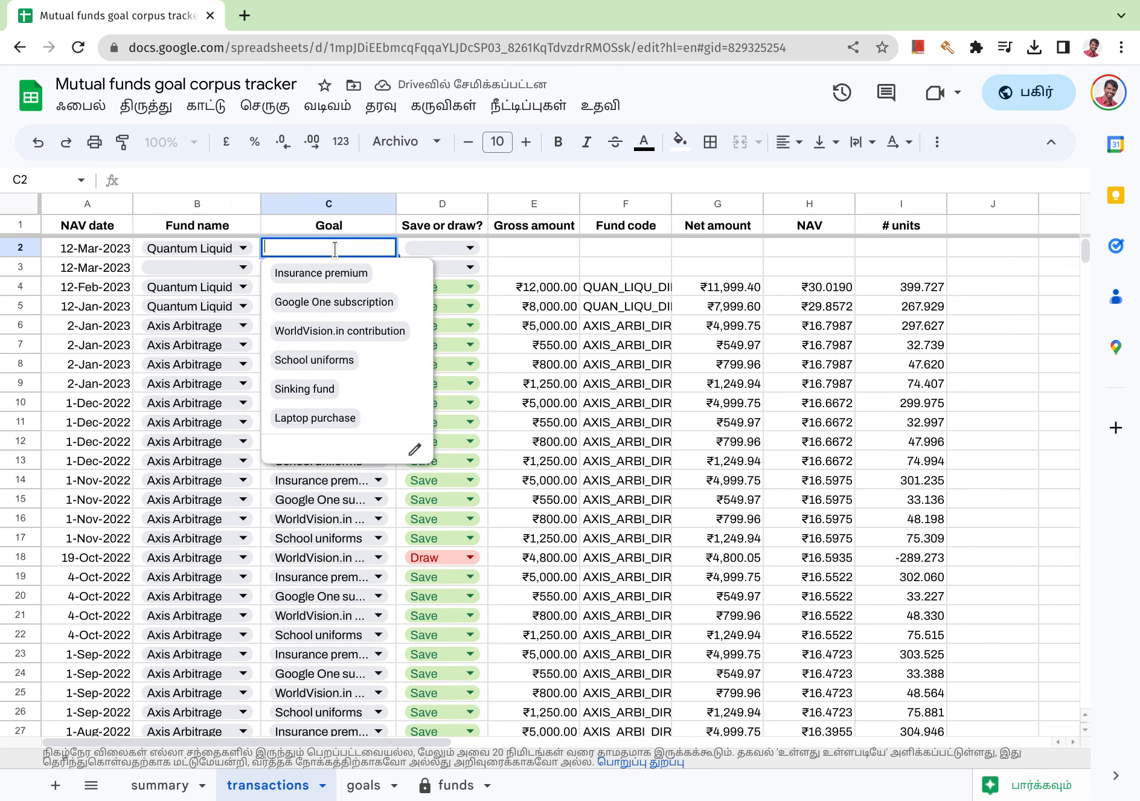
left_click(329, 418)
left_click(358, 267)
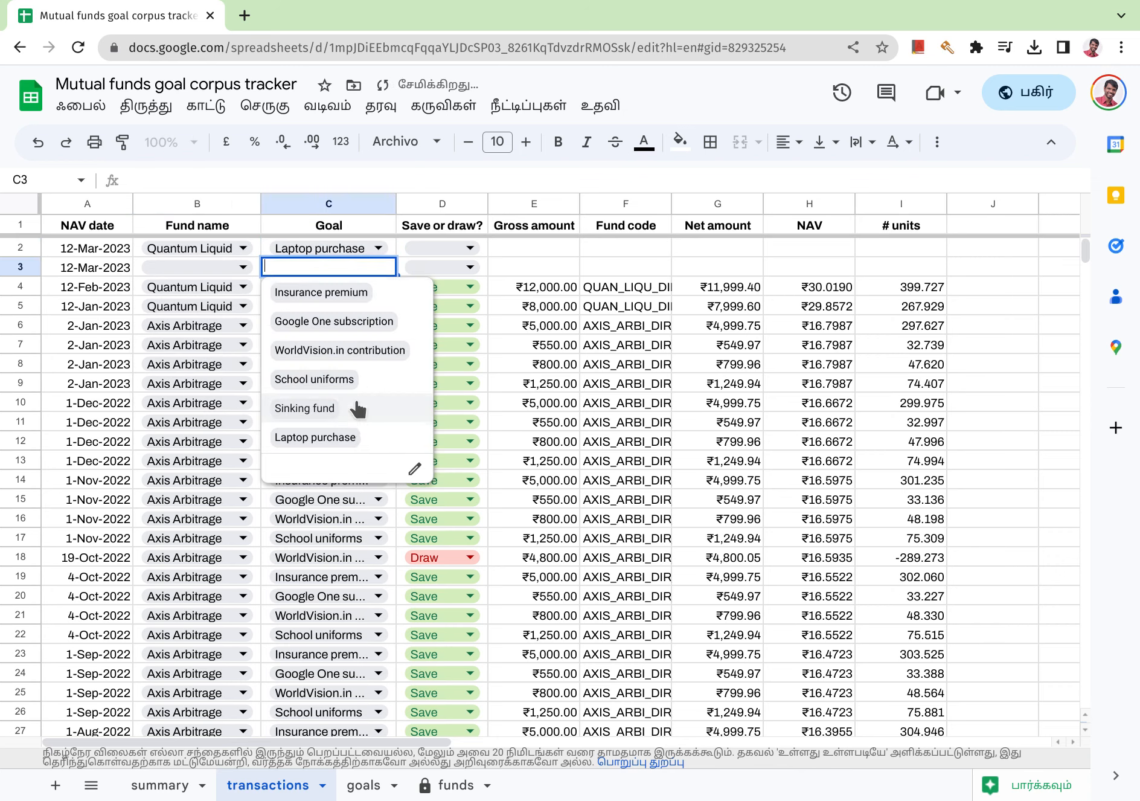
left_click(355, 439)
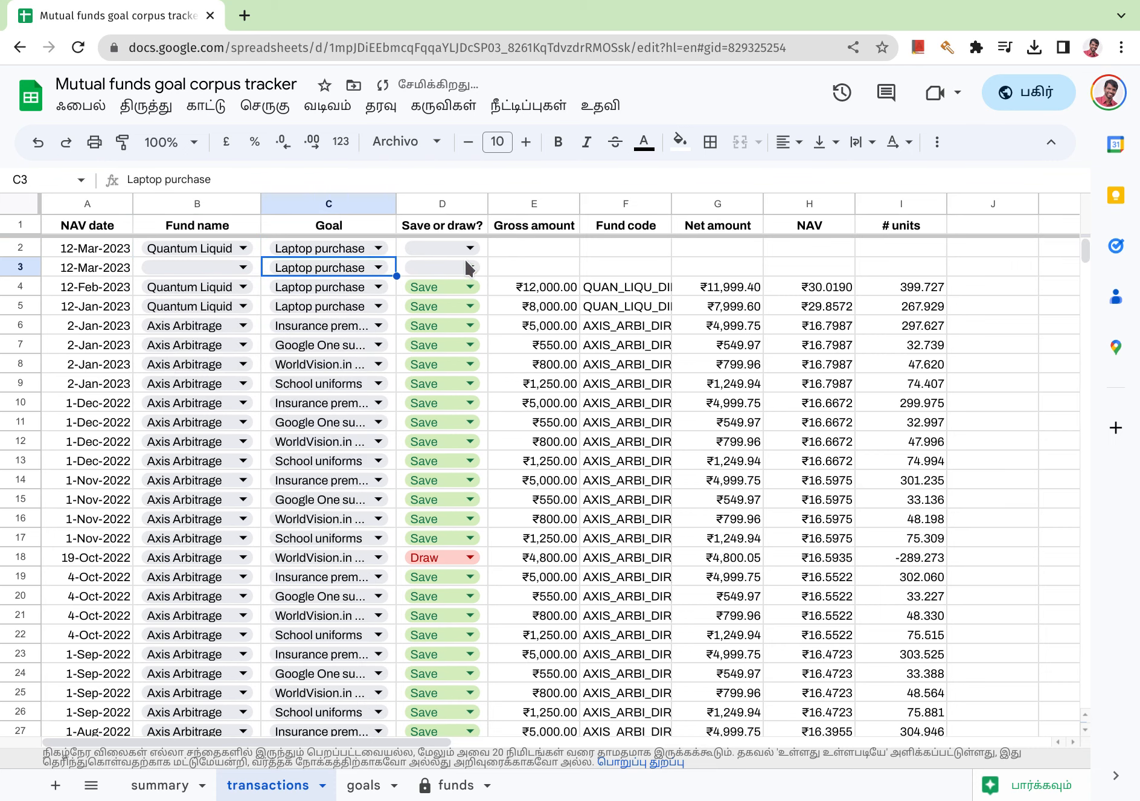
Mark the transactions in rows 3 and 2 as Save and choose ICICI Liquid as the fund in row 3.
left_click(451, 270)
left_click(454, 293)
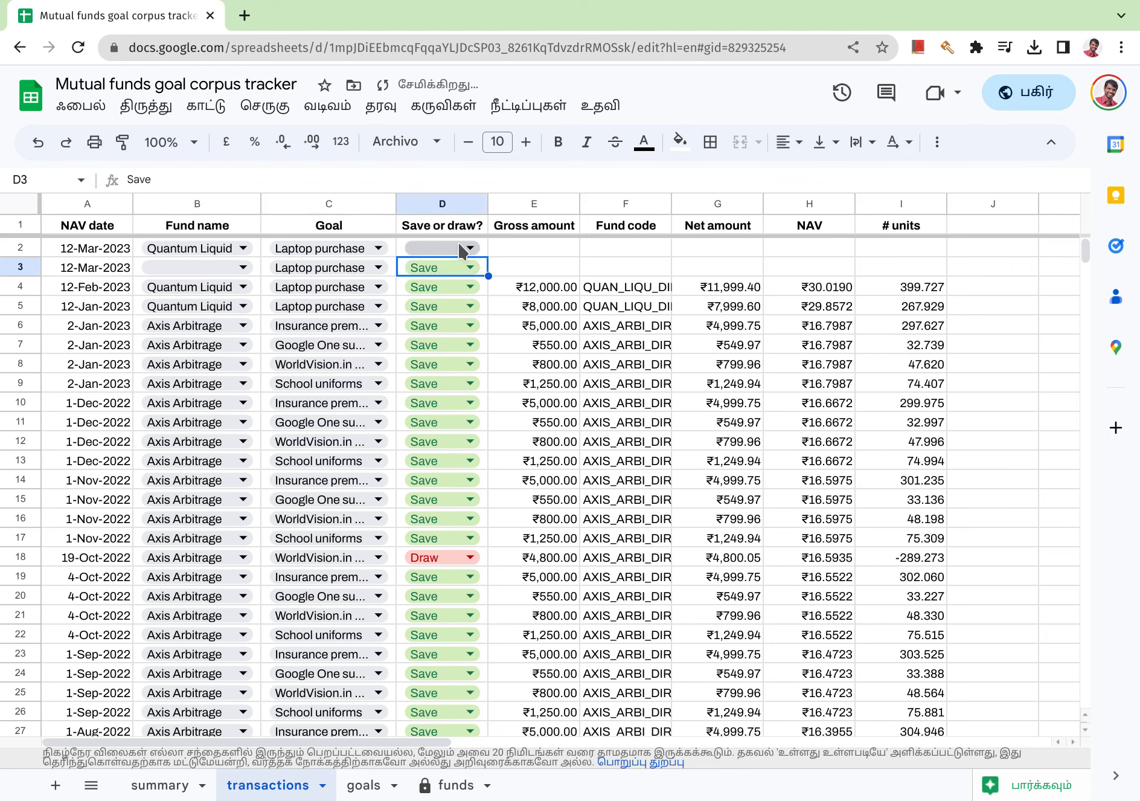
left_click(464, 249)
left_click(477, 279)
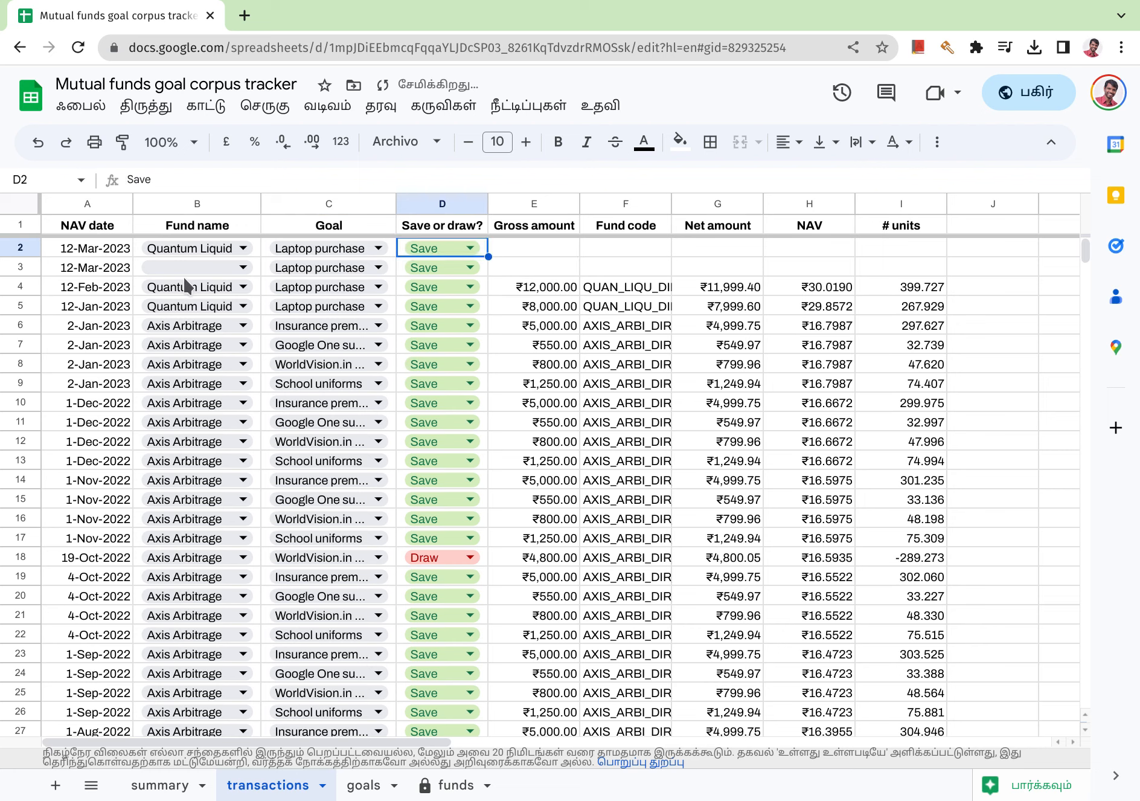
left_click(198, 266)
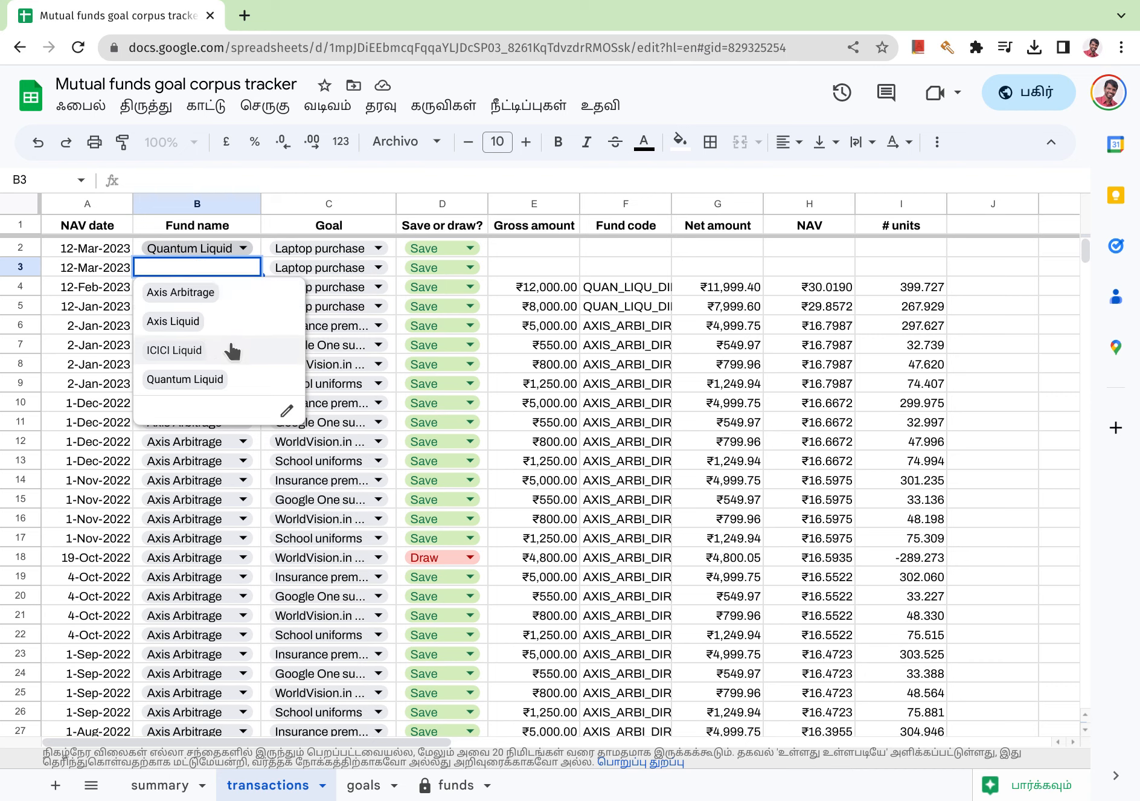
left_click(174, 350)
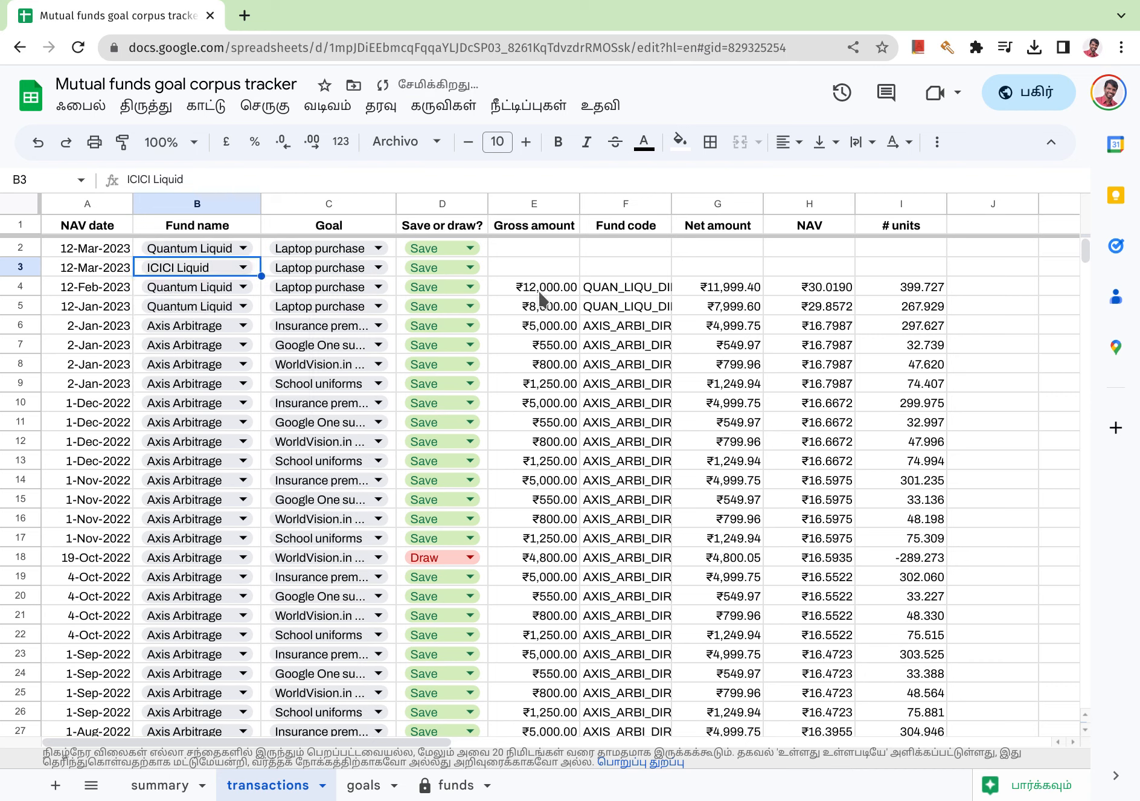
Enter a gross amount of 10000 for the ICICI Liquid transaction in E3 and 15000 for the Quantum Liquid transaction in E2.
left_click(503, 267)
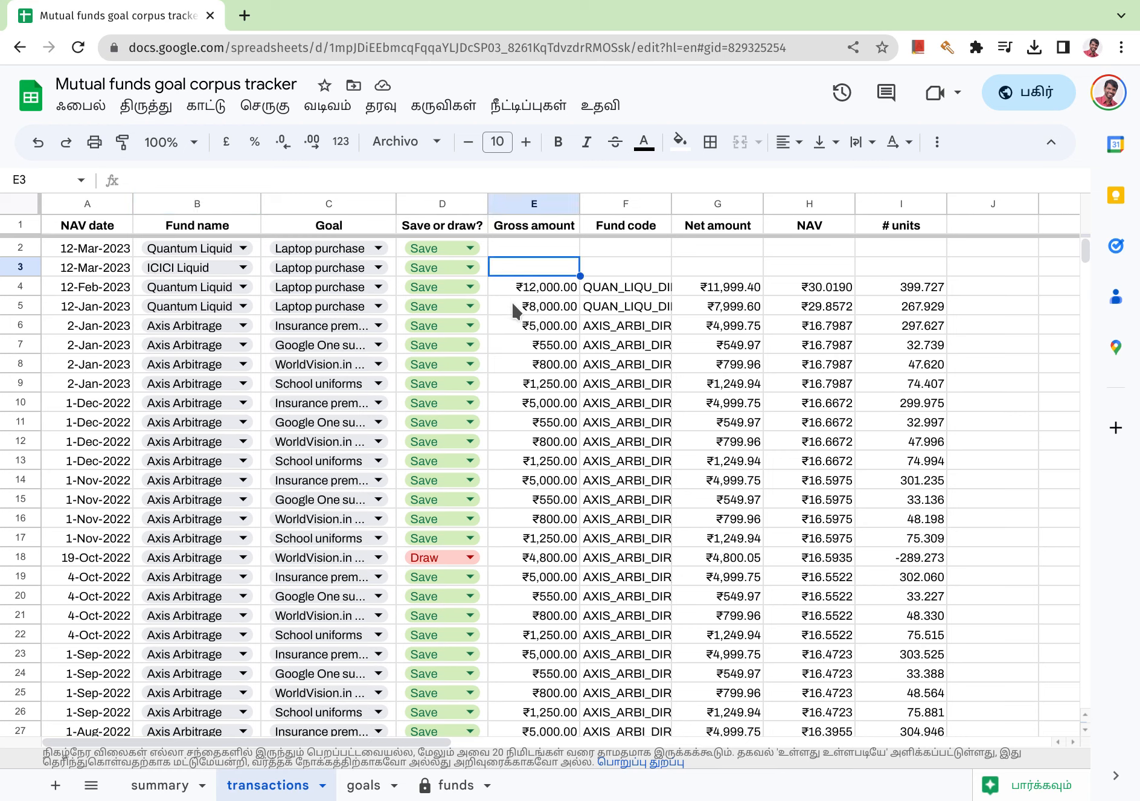
type("1")
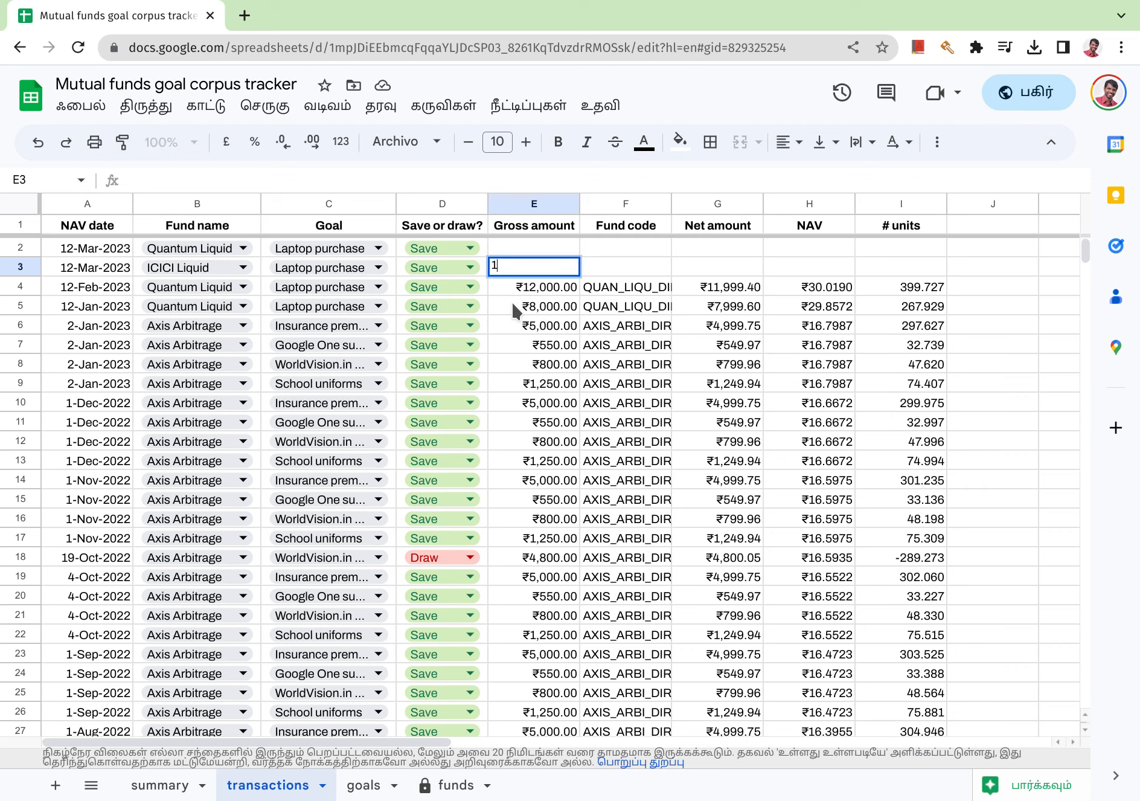
type("0,00000")
key("Up")
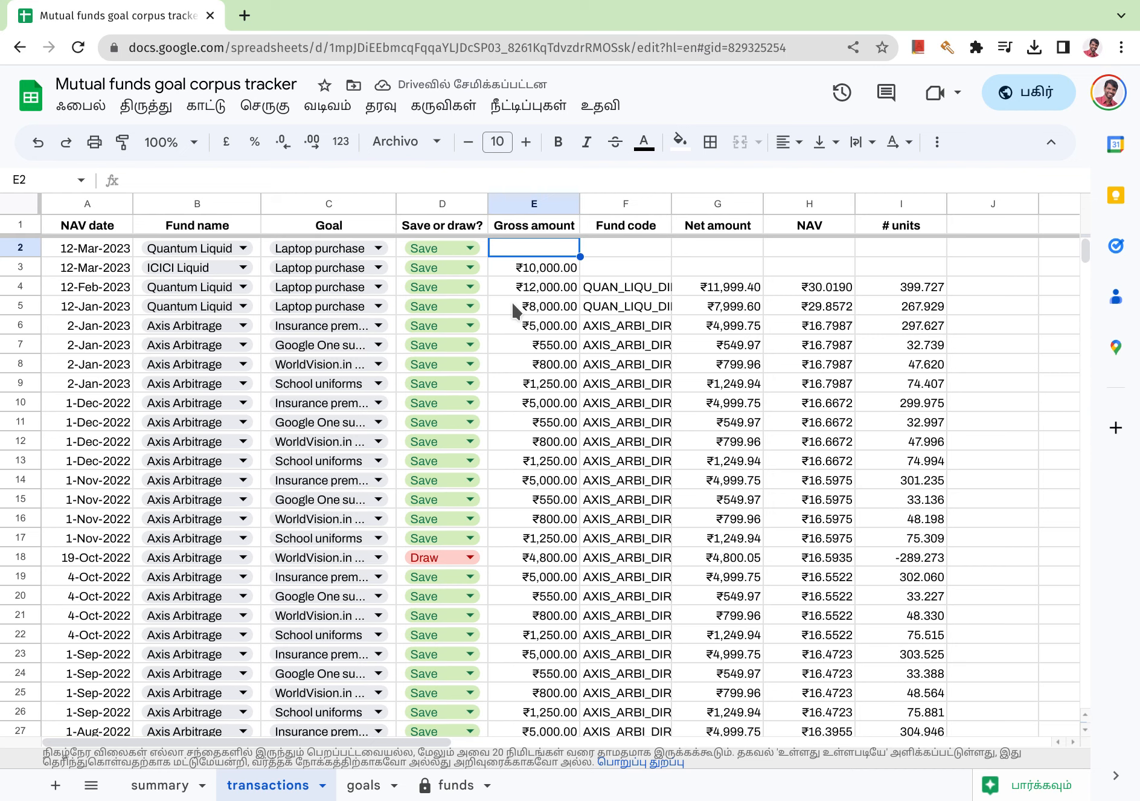
type("15000")
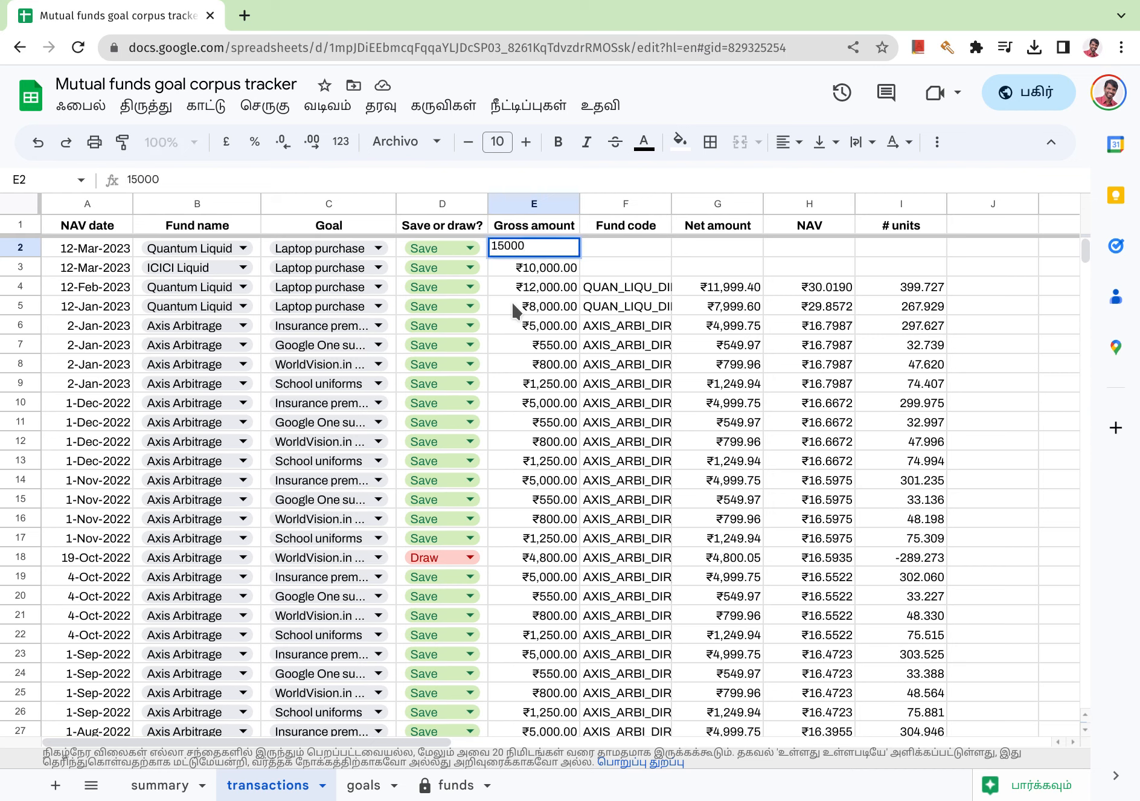
key("Down")
key("Down")
Check the sum of the four Laptop purchase gross amounts in E2:E5.
left_click(517, 310)
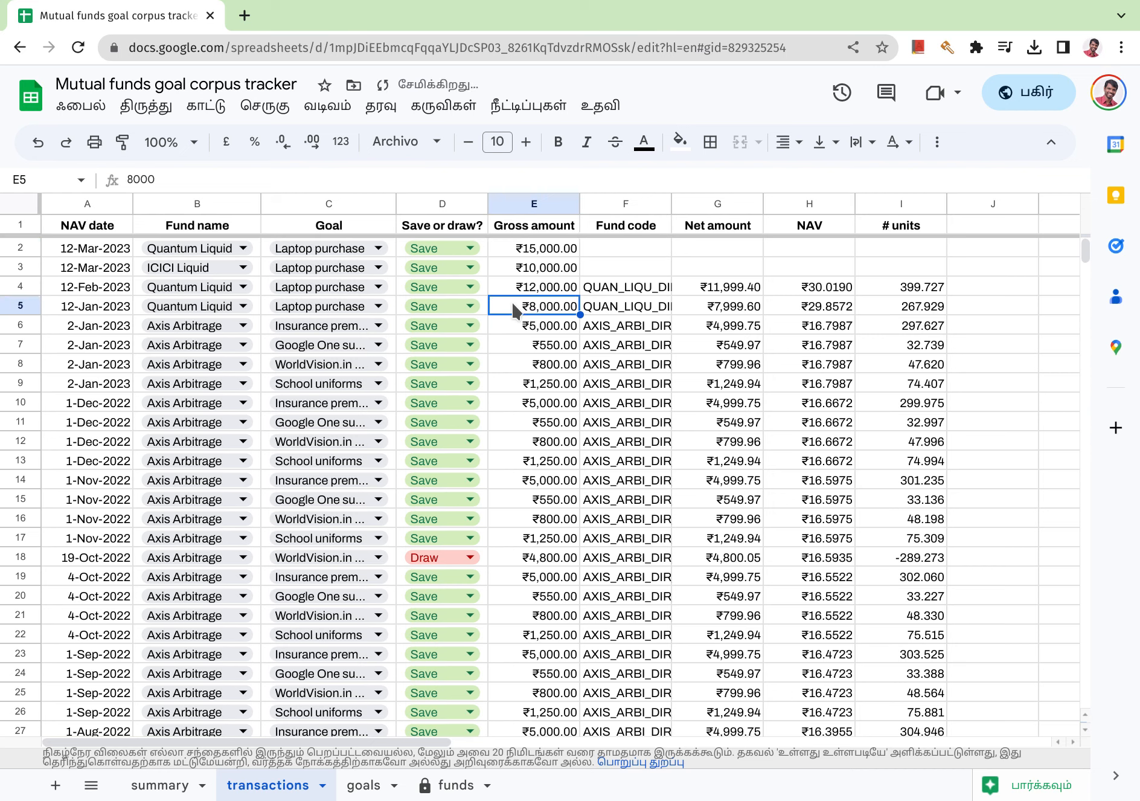
key("shift+Up")
key("shift+Up")
key("shift+Up")
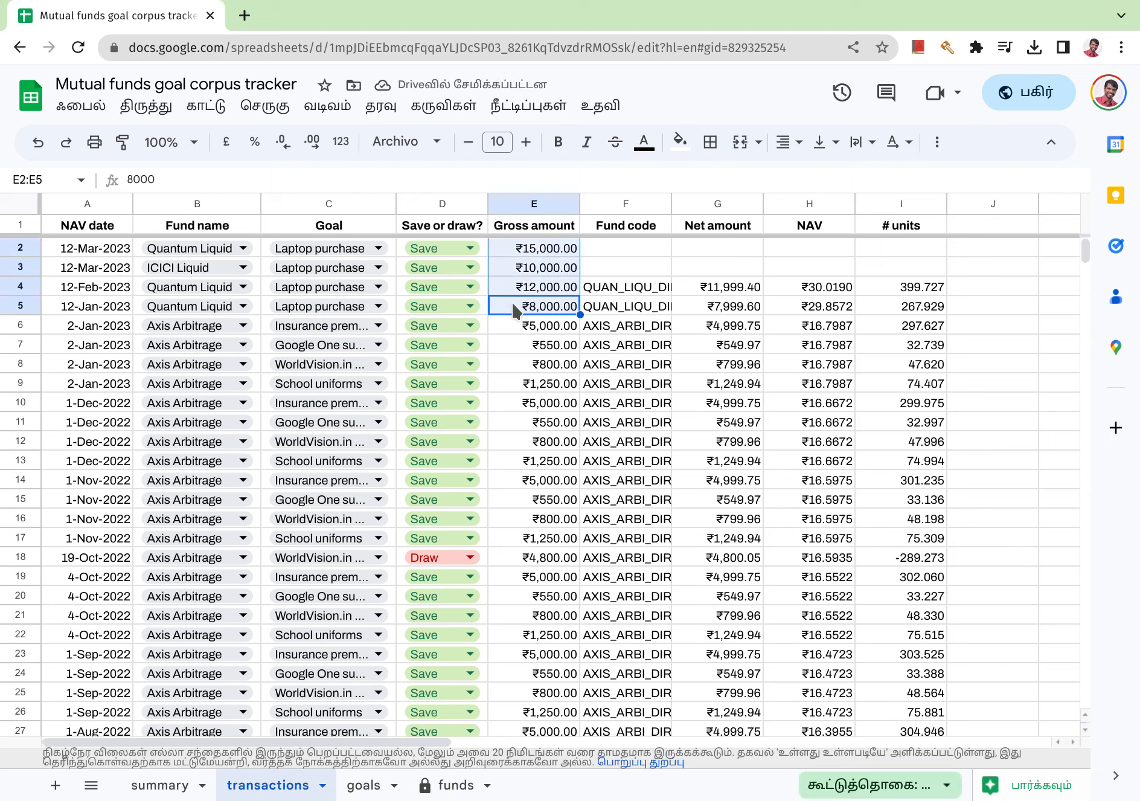
left_click(870, 788)
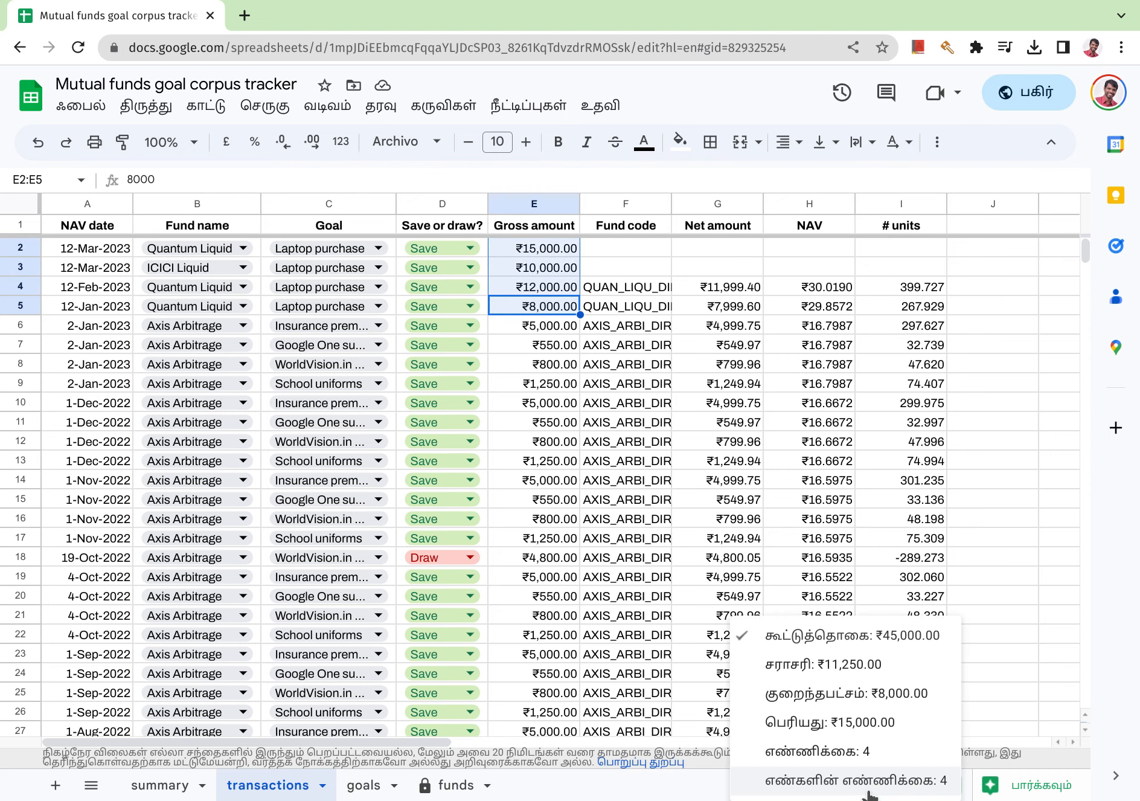
left_click(686, 785)
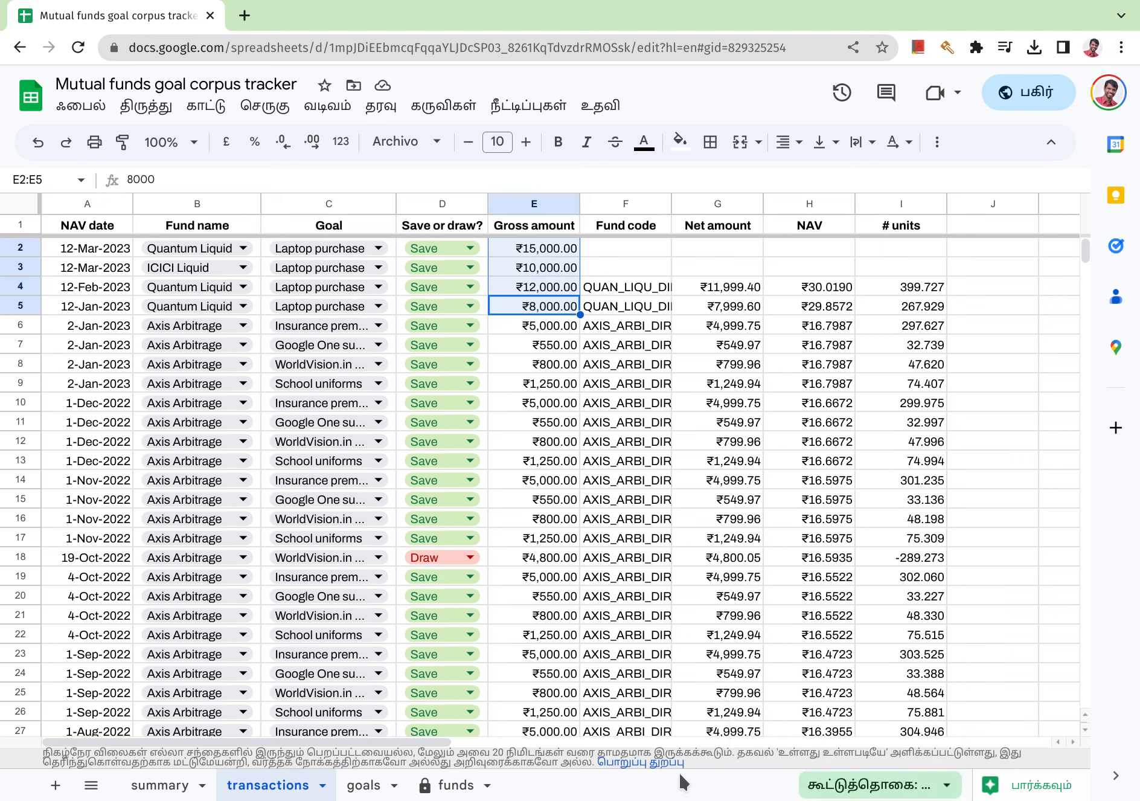
Copy the fund code, net amount, NAV and units formulas from F4:I4 into rows 2 and 3.
left_click(661, 308)
key("Up")
key("shift+Right")
key("shift+Right")
key("shift+Right")
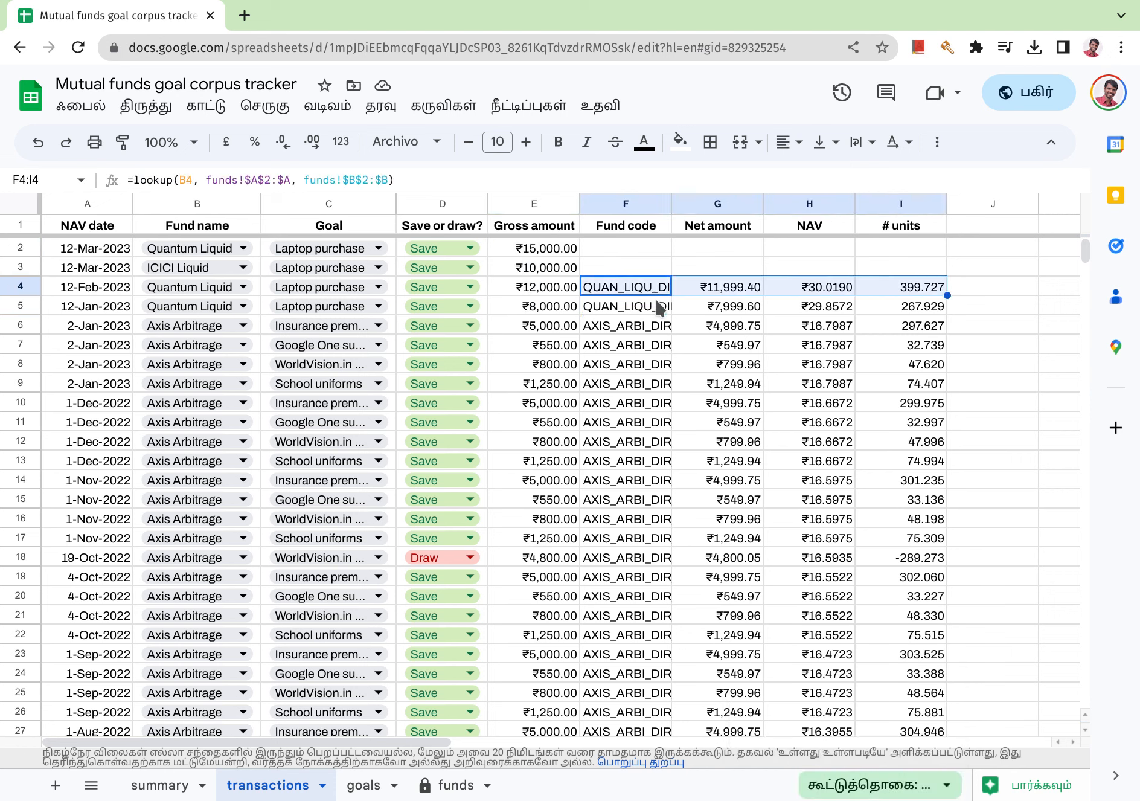
key("ctrl+c")
key("Up")
key("shift+Up")
key("ctrl+v")
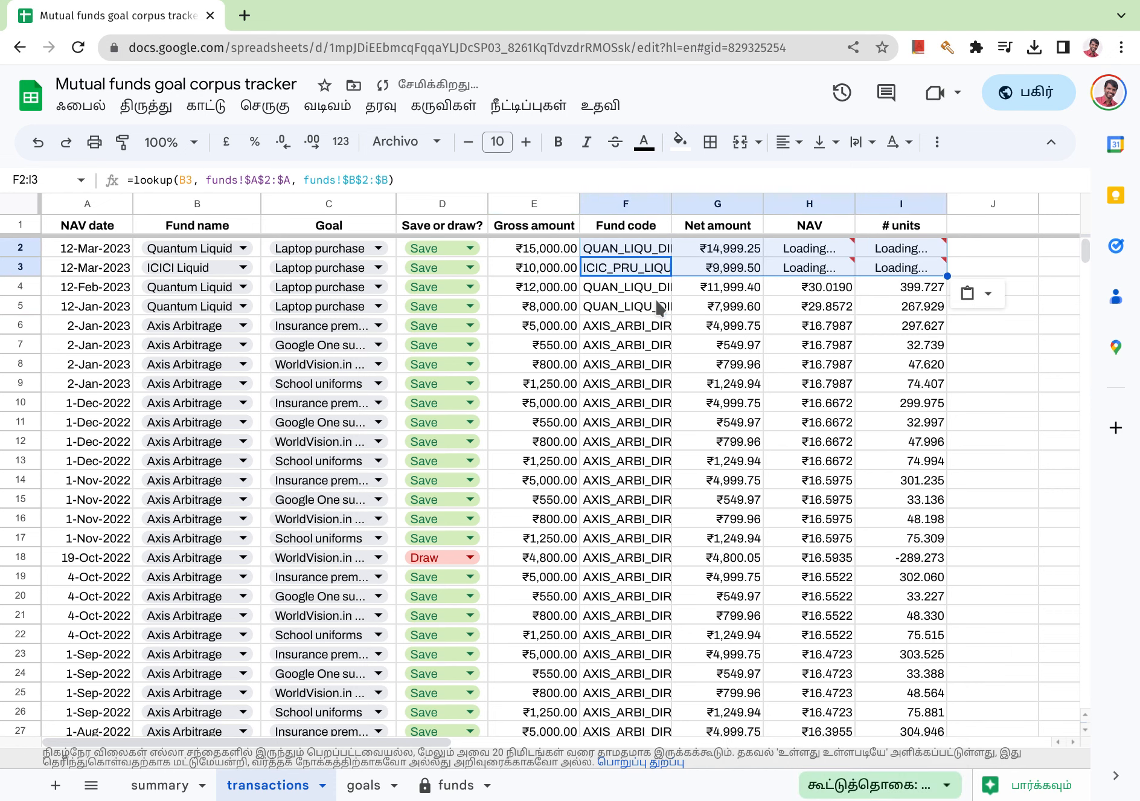
key("Left")
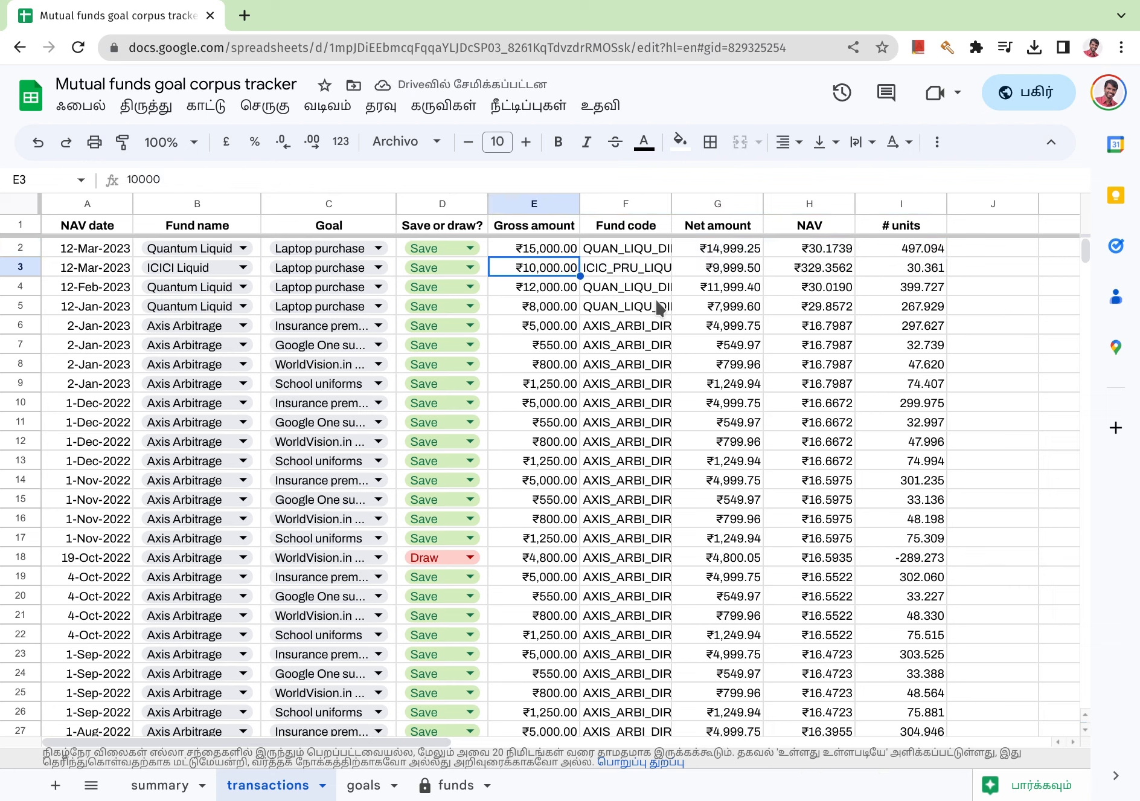
Examine the units and corpus of the two Laptop purchase rows on the summary sheet, comparing them with the transactions sheet.
left_click(140, 790)
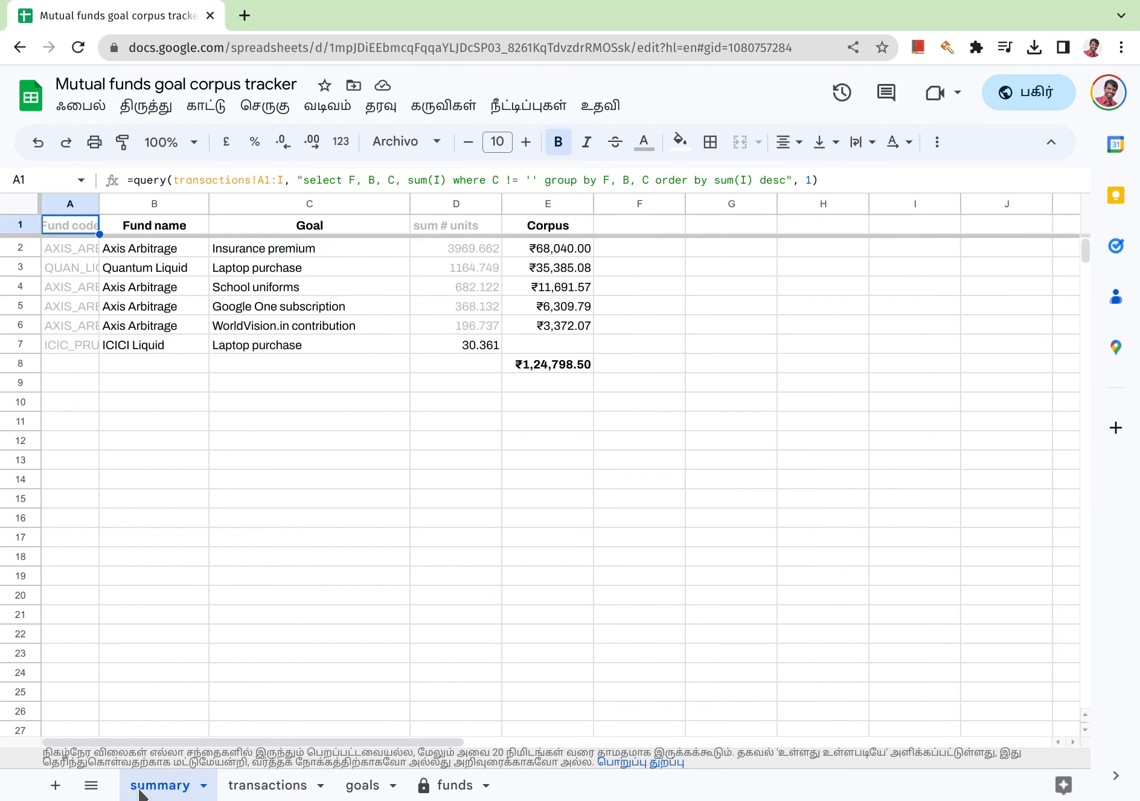
left_click(273, 350)
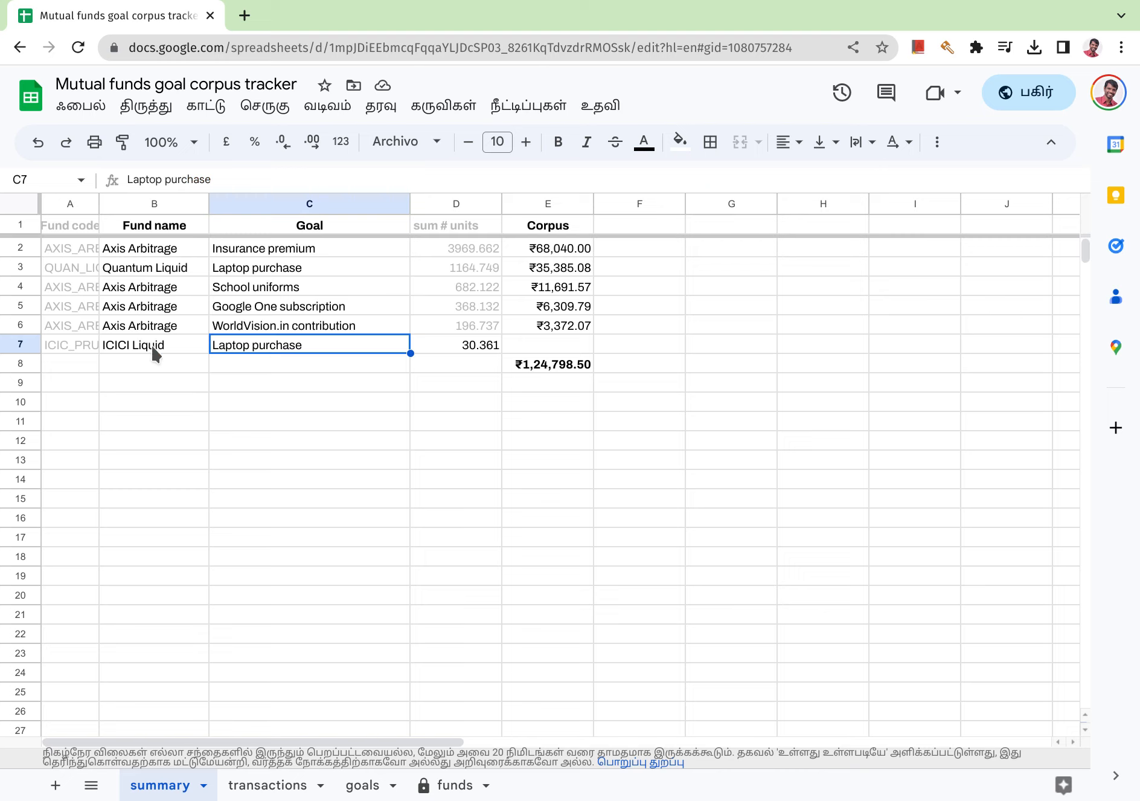
left_click(459, 349)
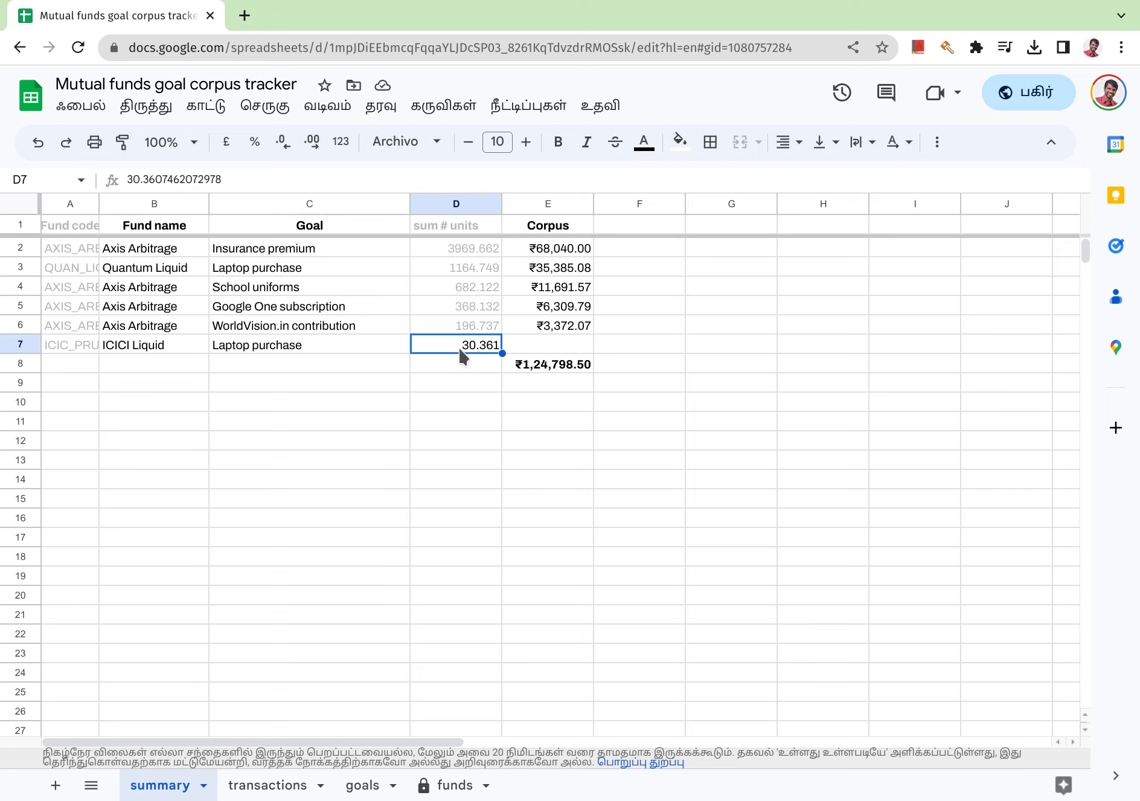
left_click(472, 273)
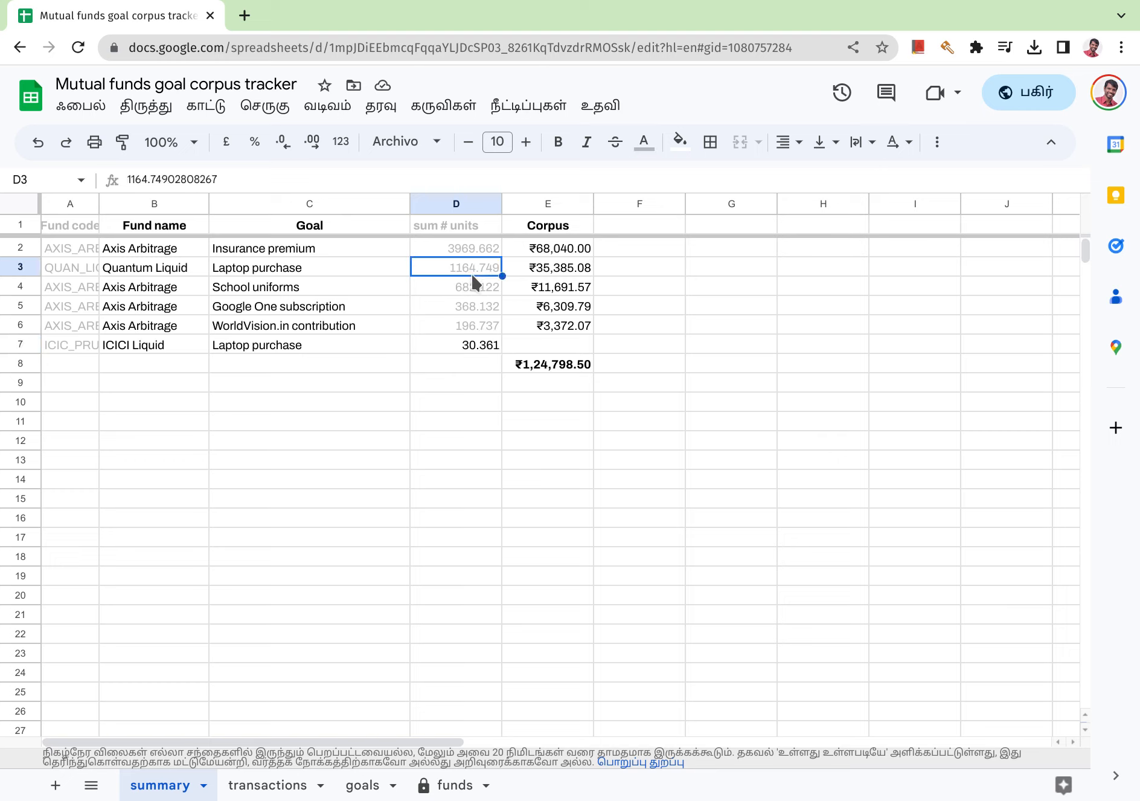
left_click(539, 277)
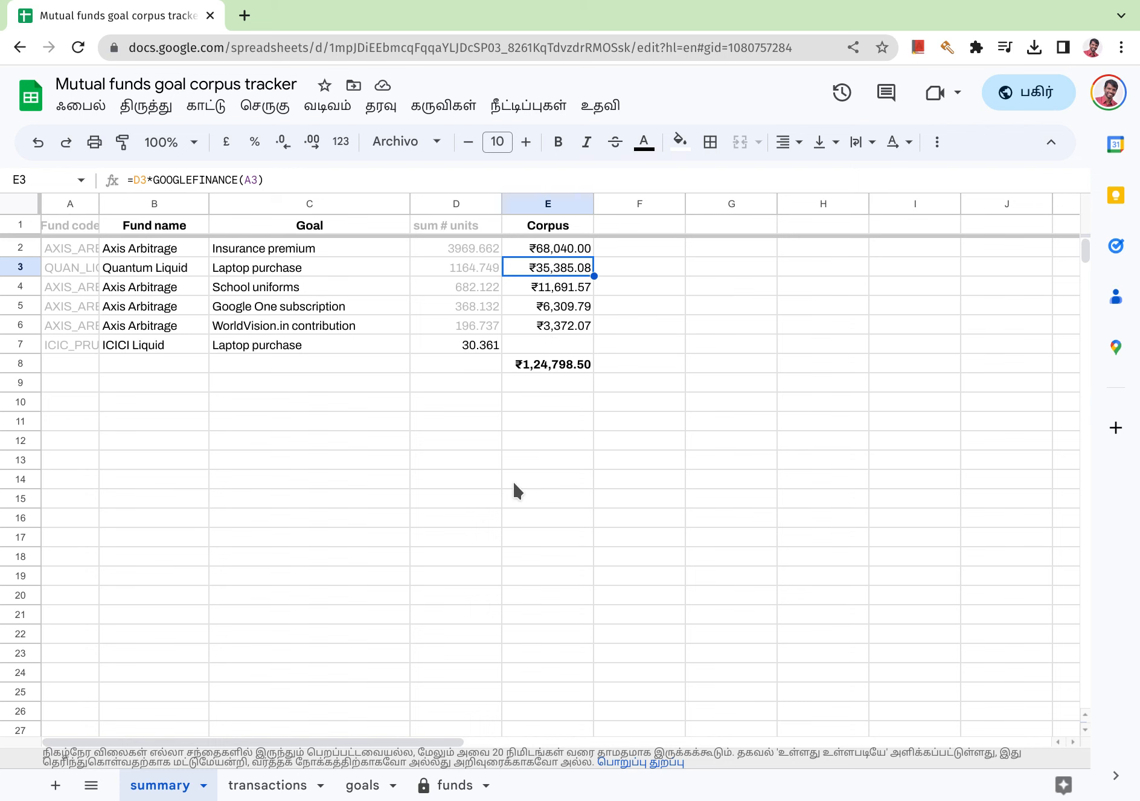
left_click(257, 786)
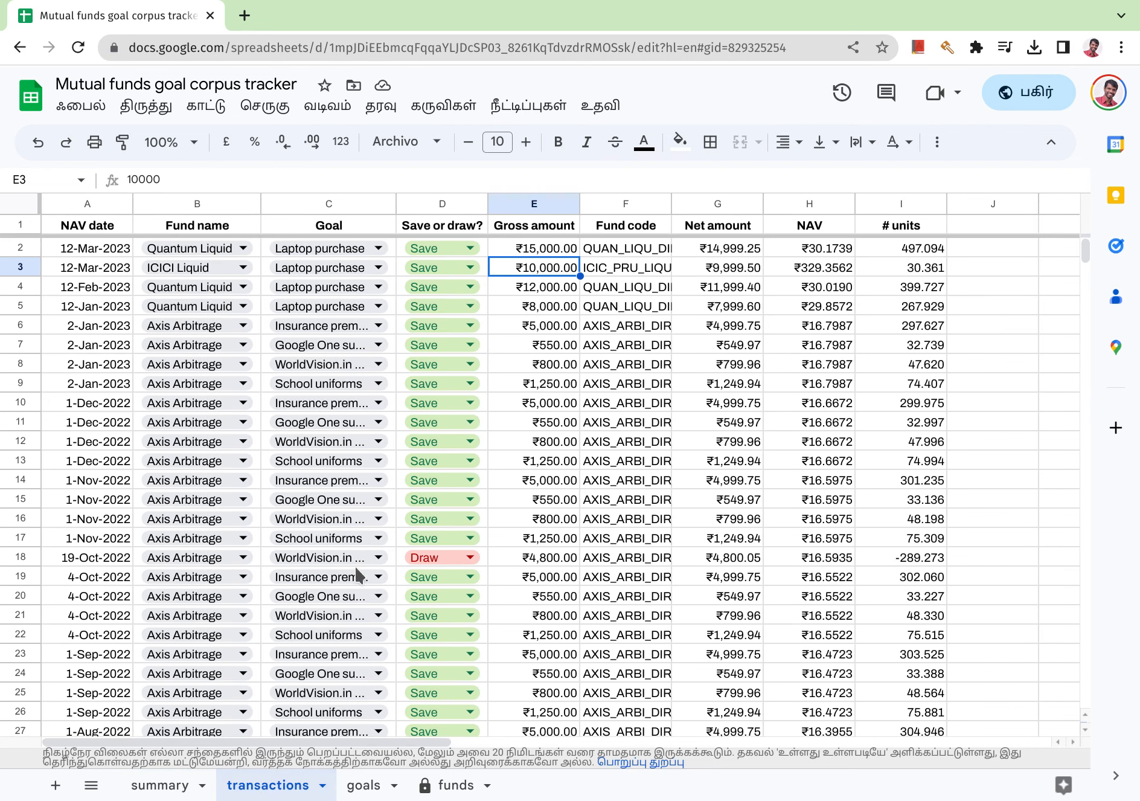
left_click(163, 787)
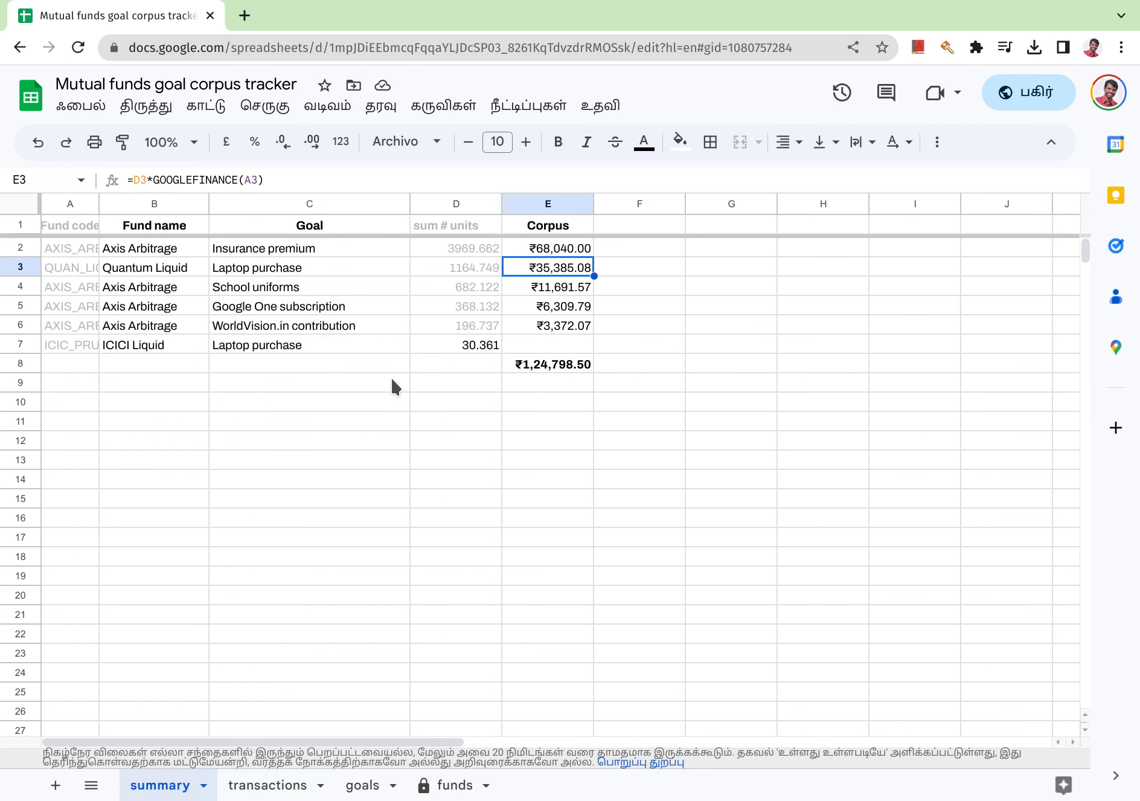
Copy the corpus formula from E6 to E7 for the ICICI Liquid Laptop purchase row.
left_click(539, 332)
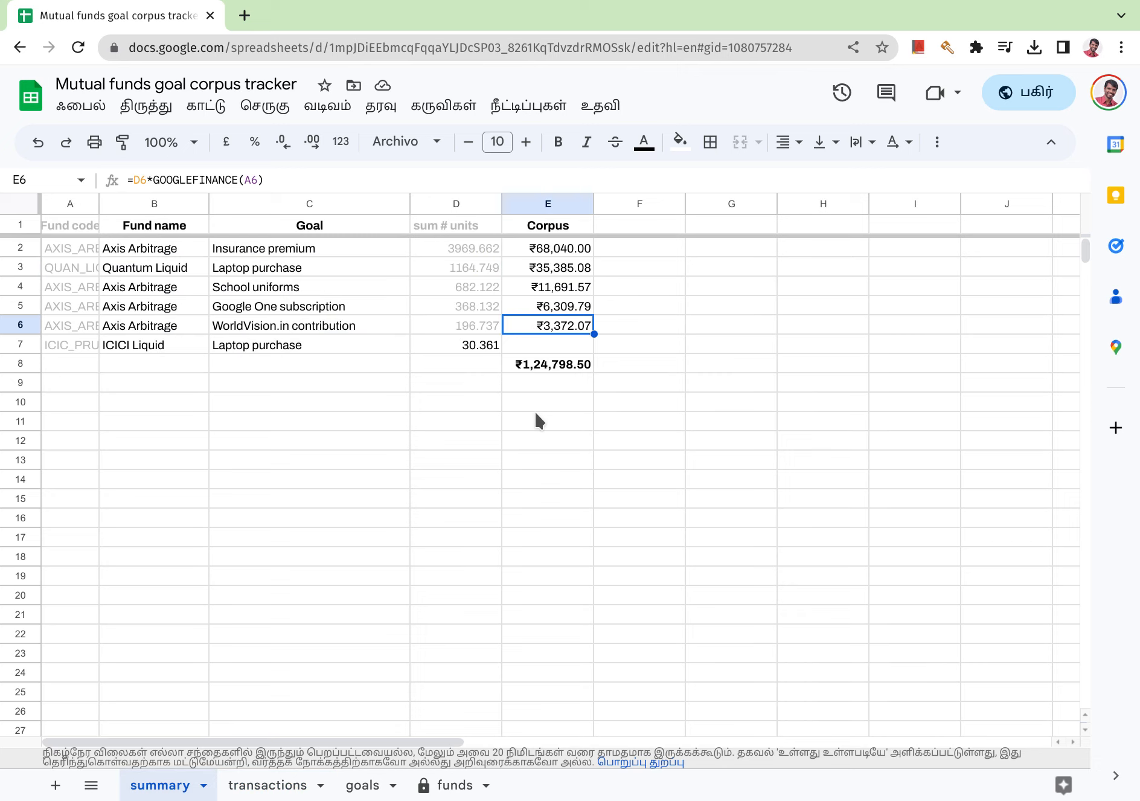
key("ctrl+c")
key("Down")
key("ctrl+v")
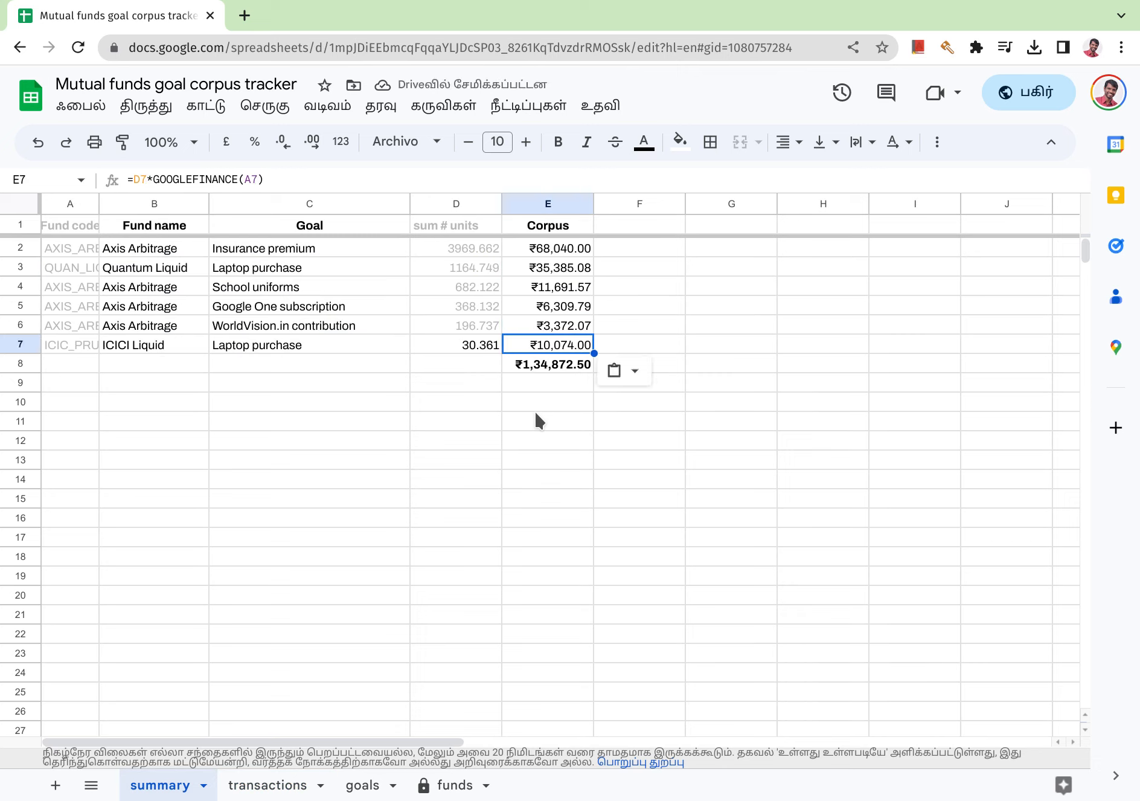
Apply the formatting of the units cell D6 to D7 with Paint format.
key("Left")
left_click(440, 323)
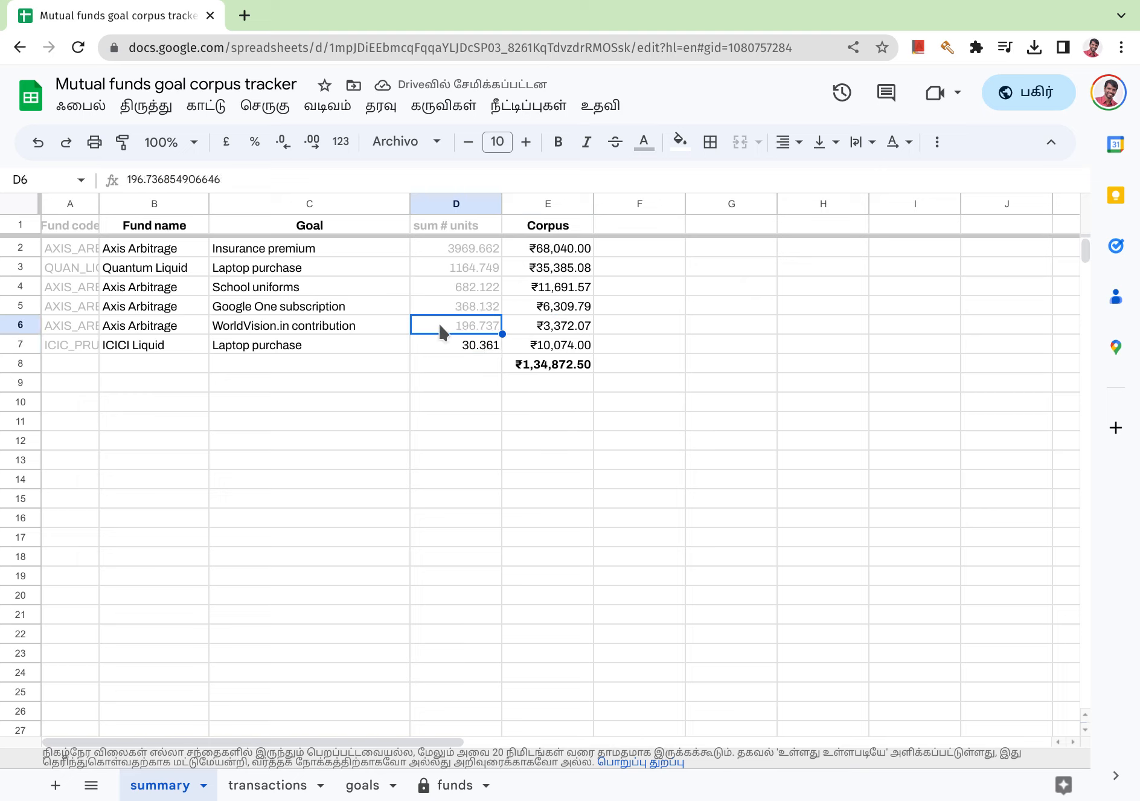
left_click(123, 143)
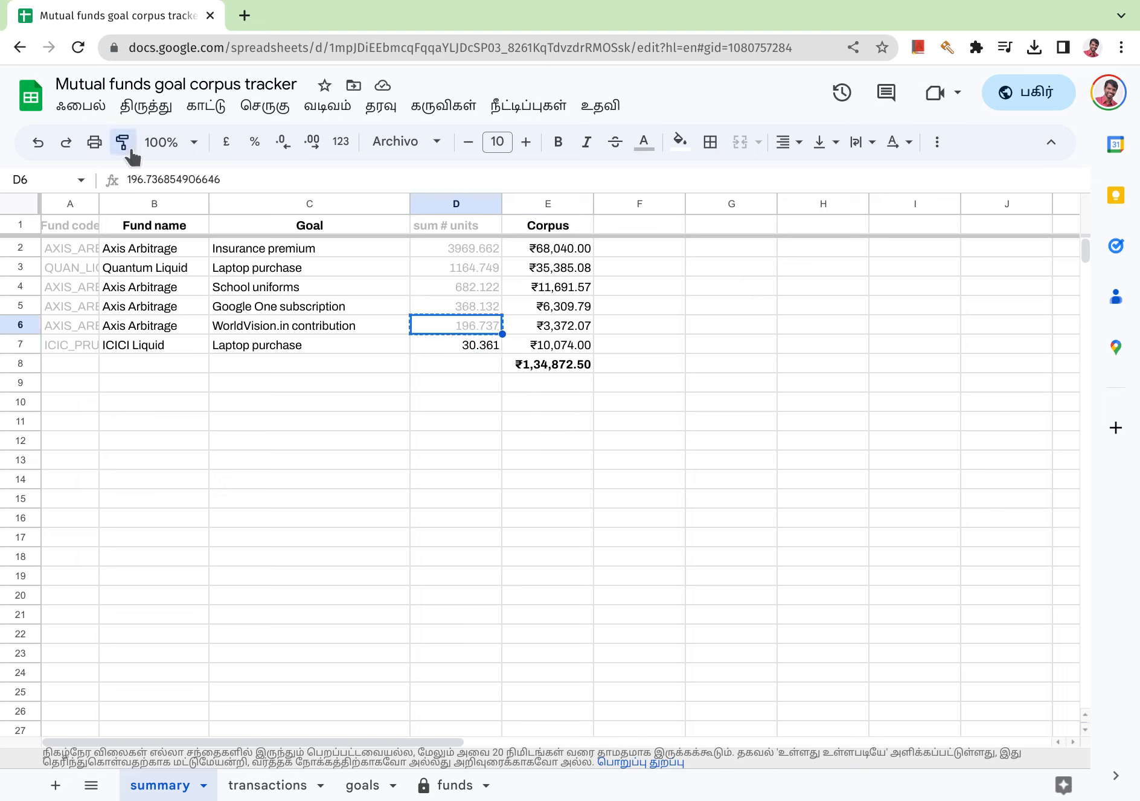
left_click(455, 347)
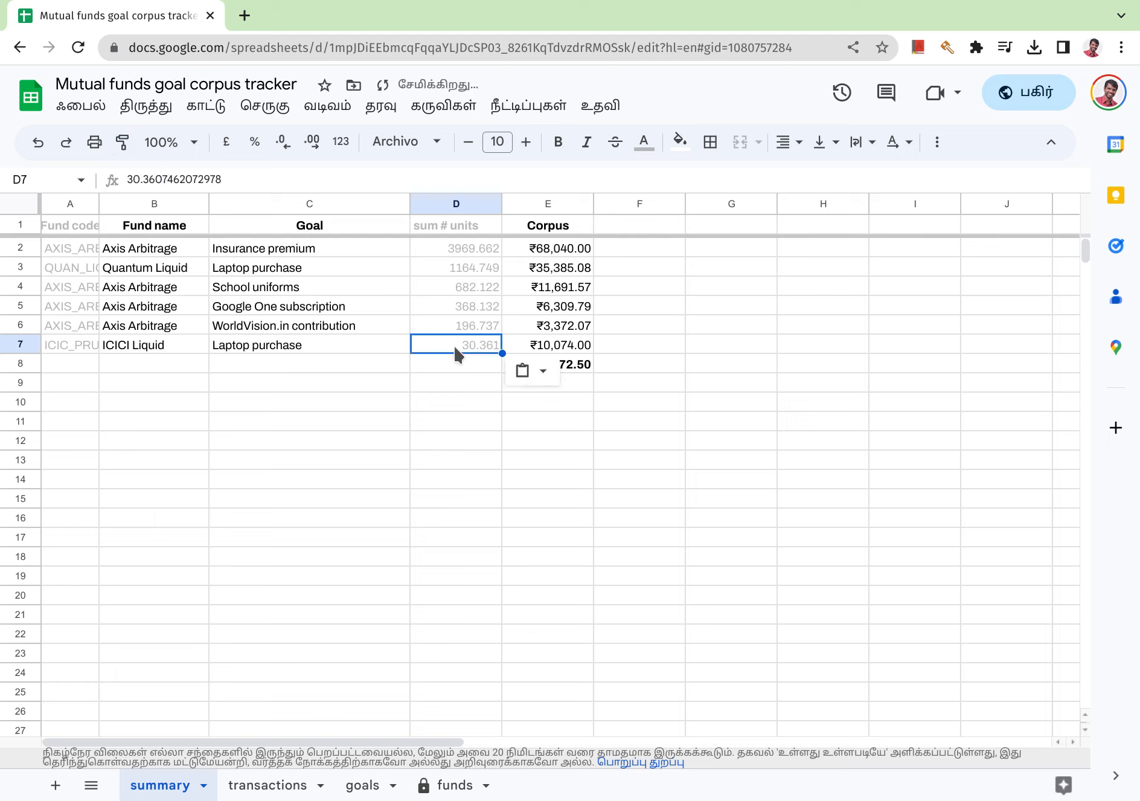
left_click(616, 369)
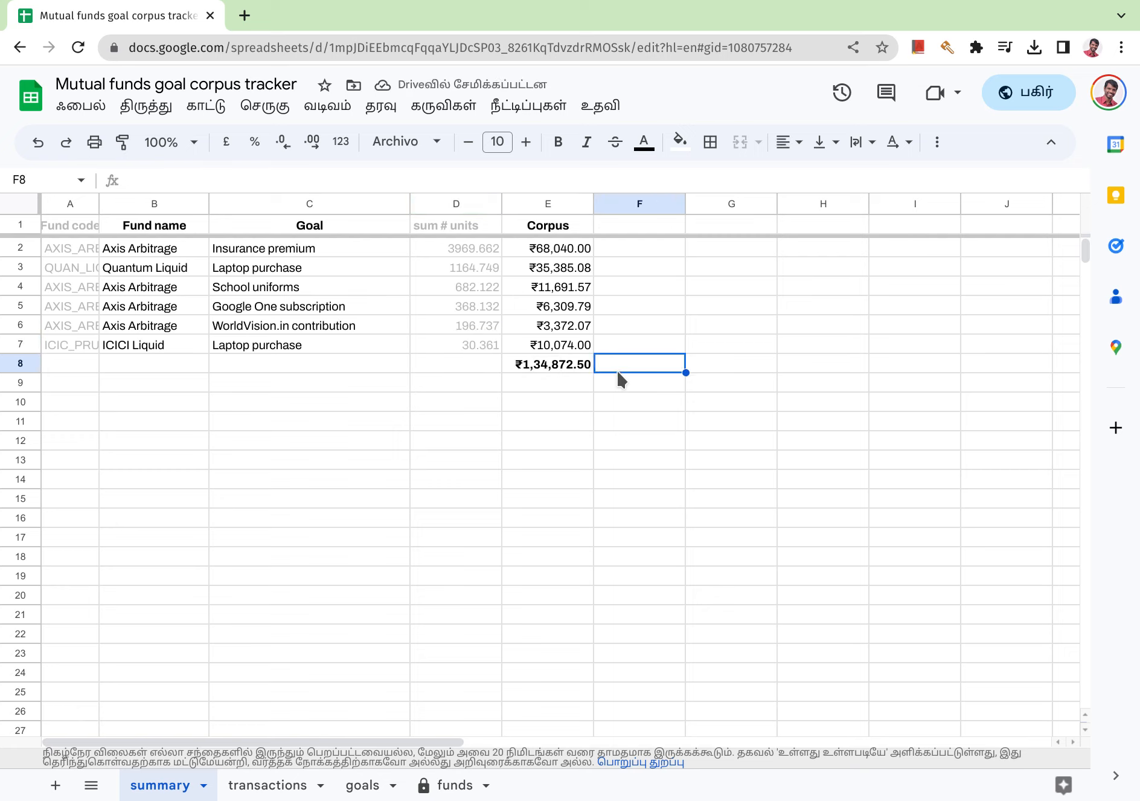
left_click(572, 349)
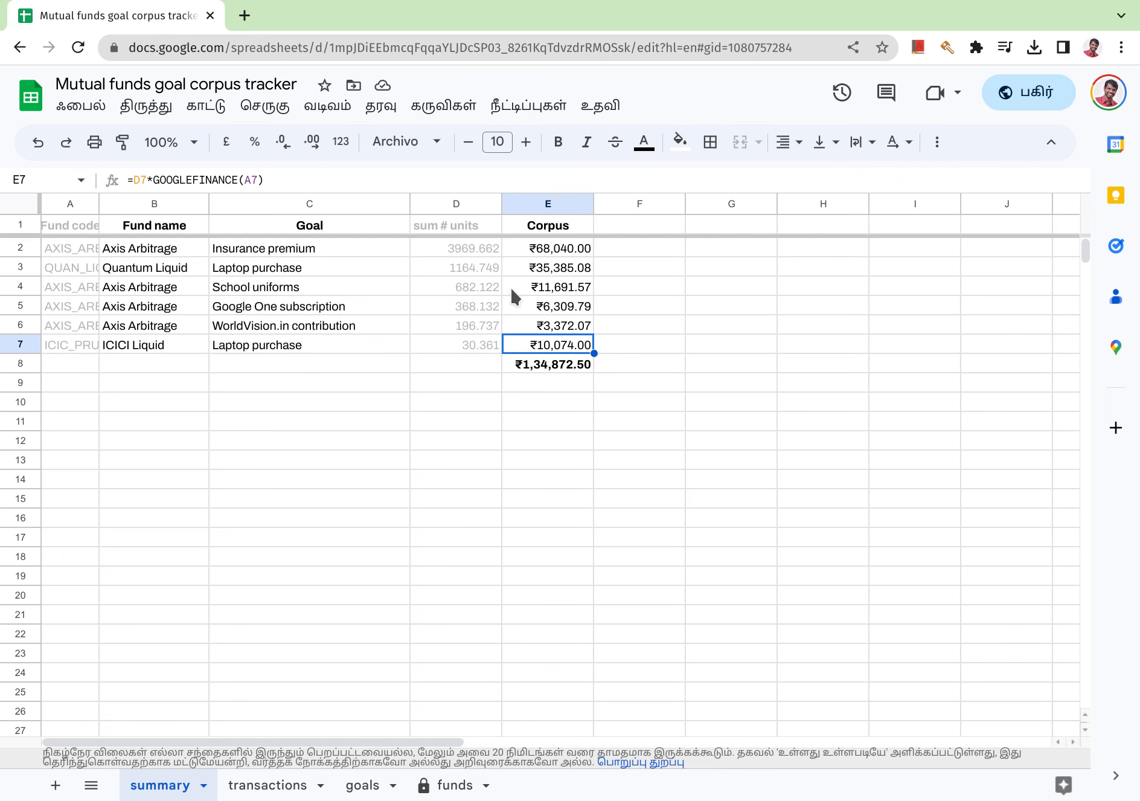
Insert an empty row above row 2 on the transactions sheet.
left_click(254, 788)
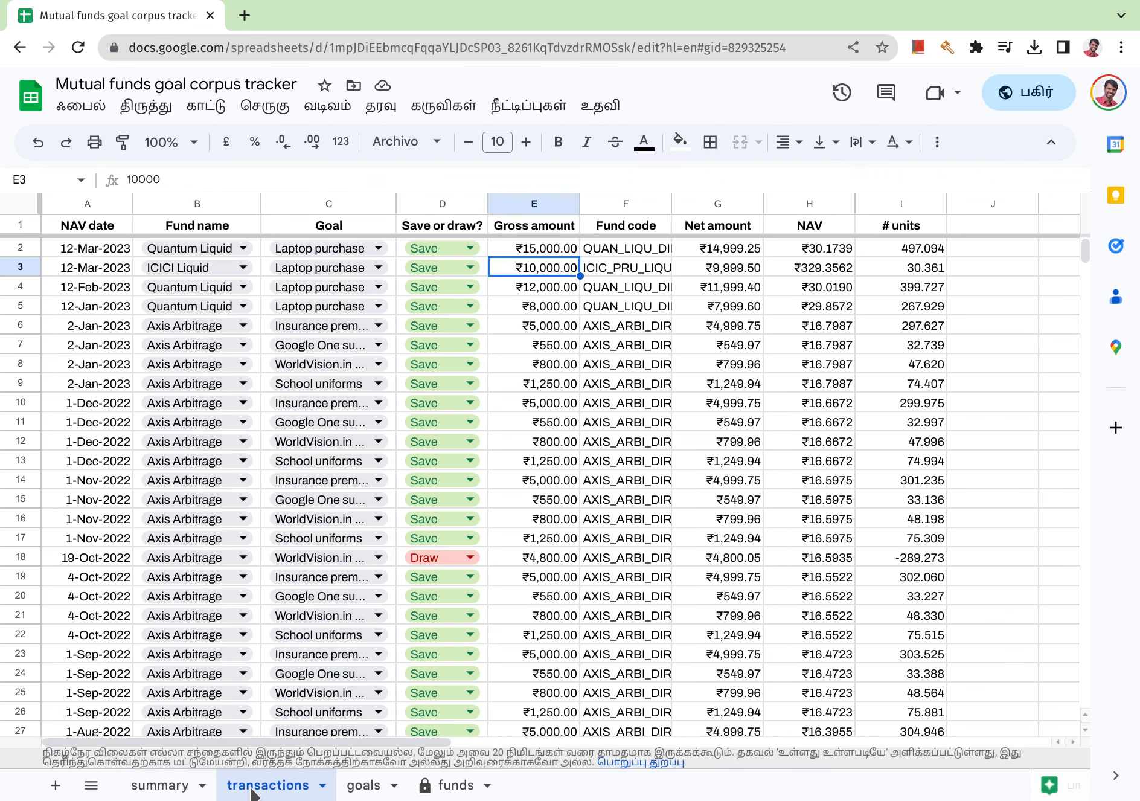
right_click(16, 241)
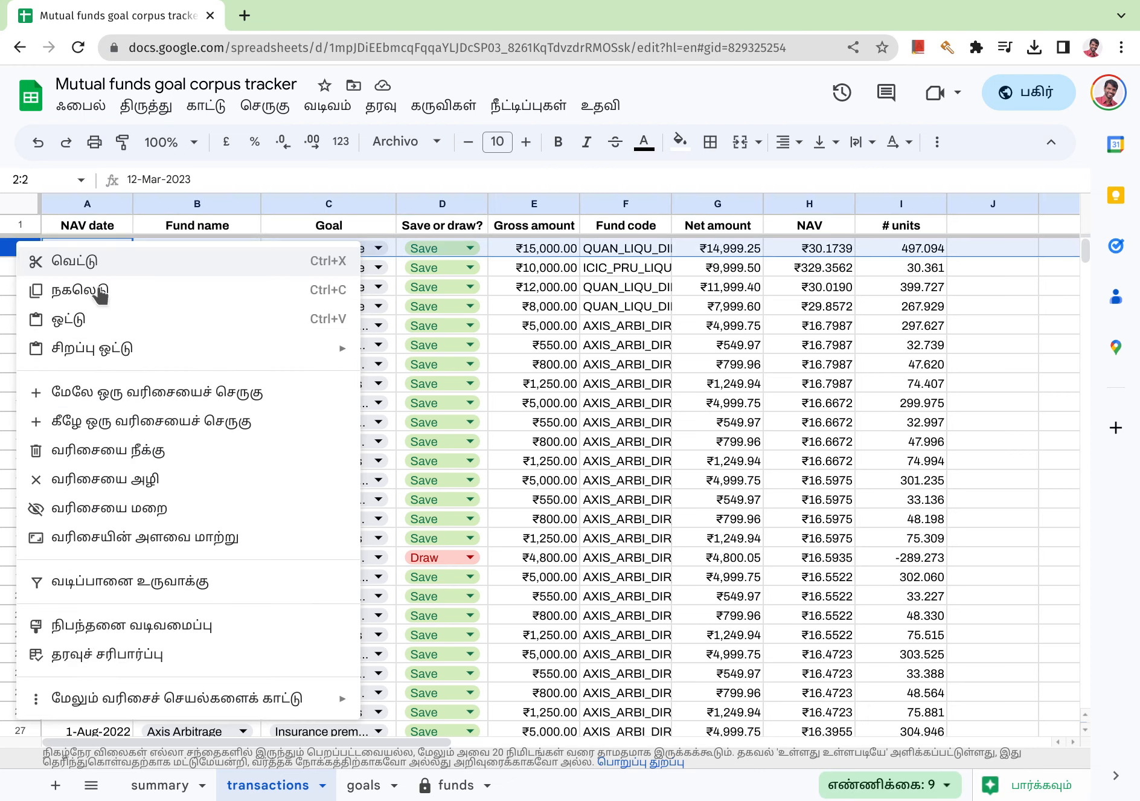
left_click(160, 395)
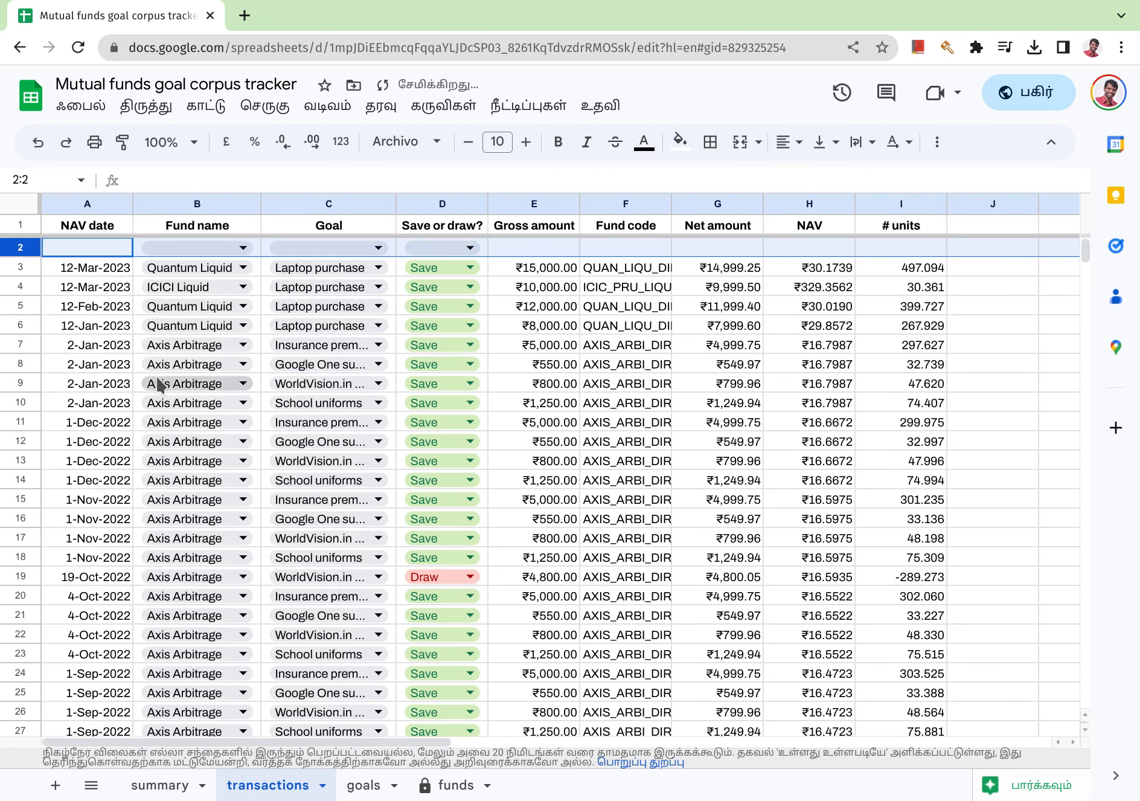
Choose Laptop purchase as the goal in row 2 and mark the transaction as Draw.
left_click(94, 249)
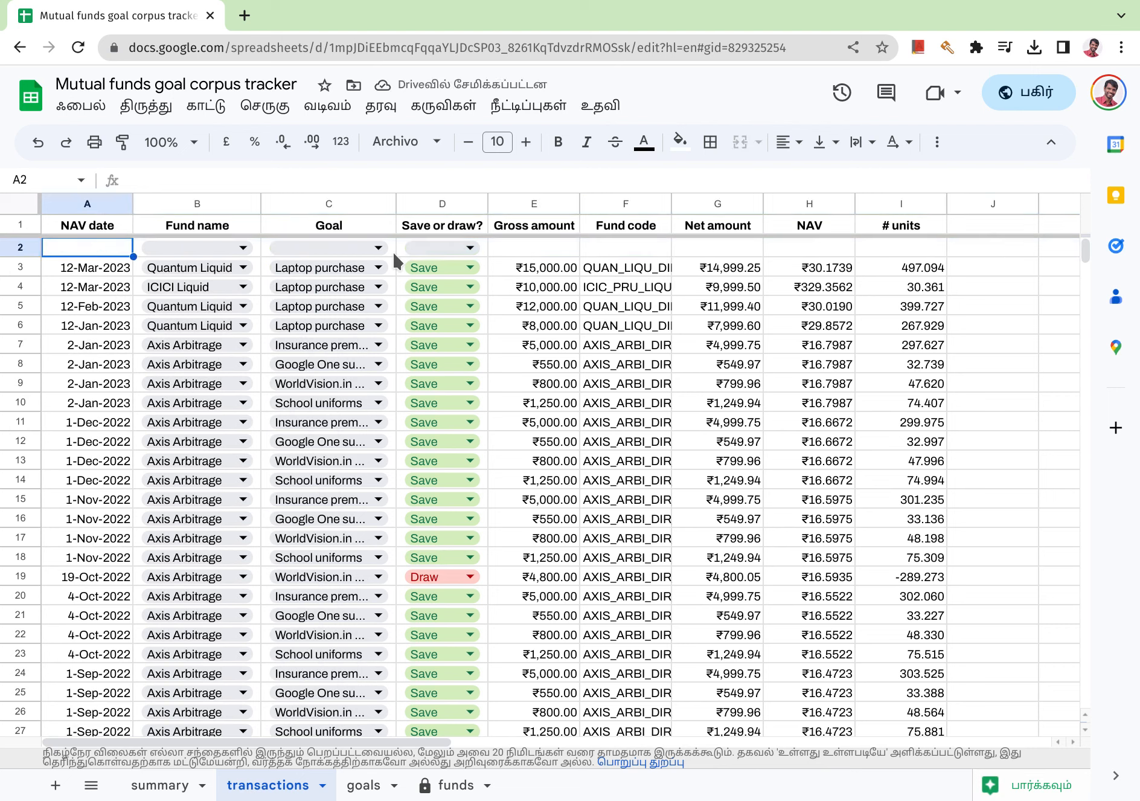
left_click(352, 249)
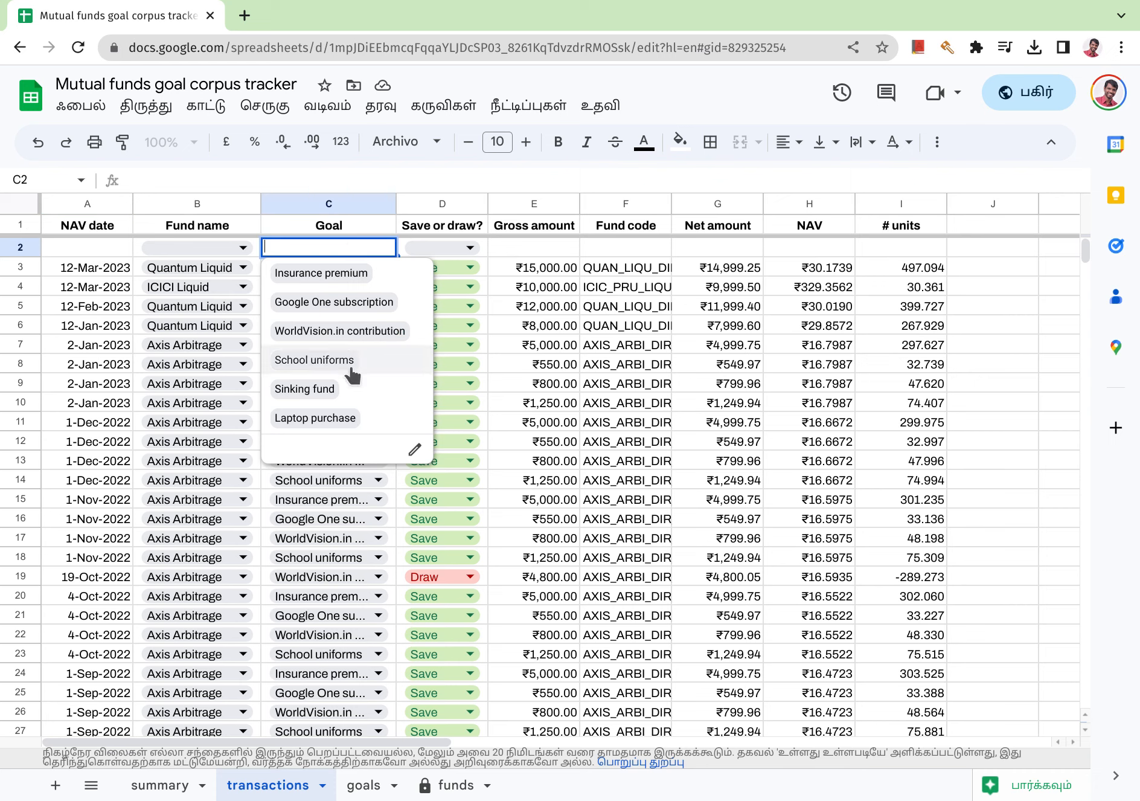
left_click(351, 417)
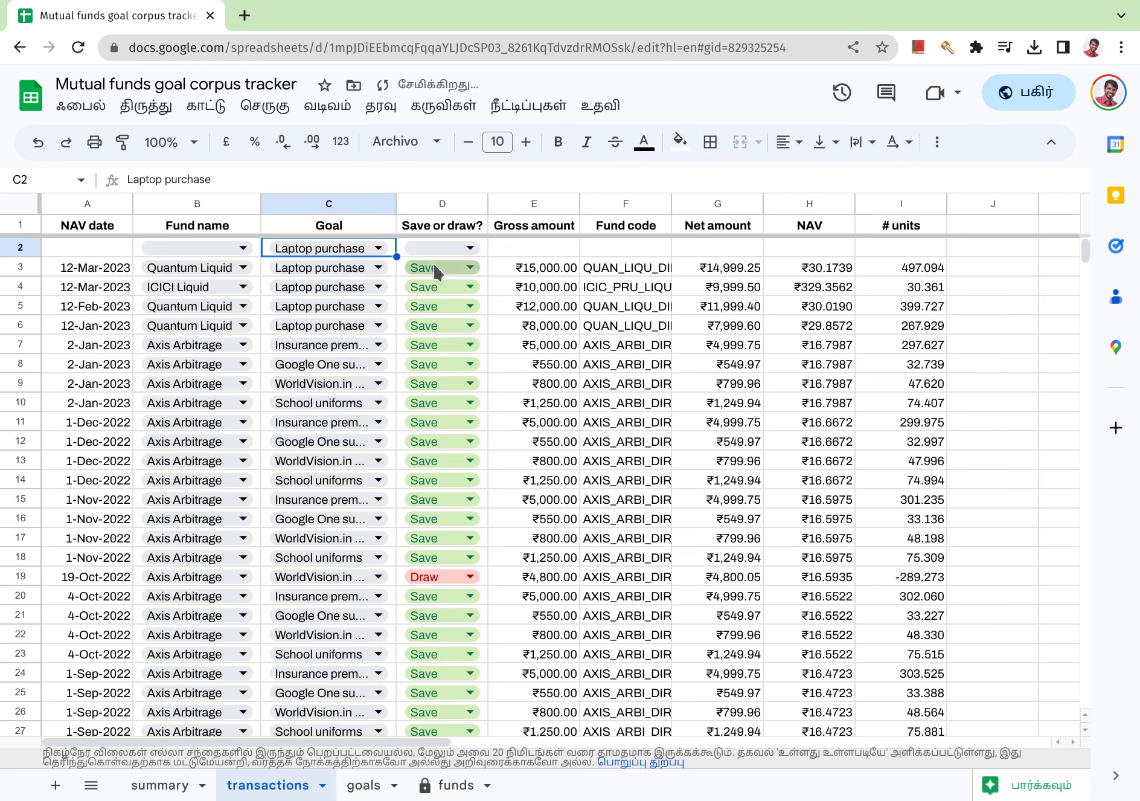
left_click(444, 249)
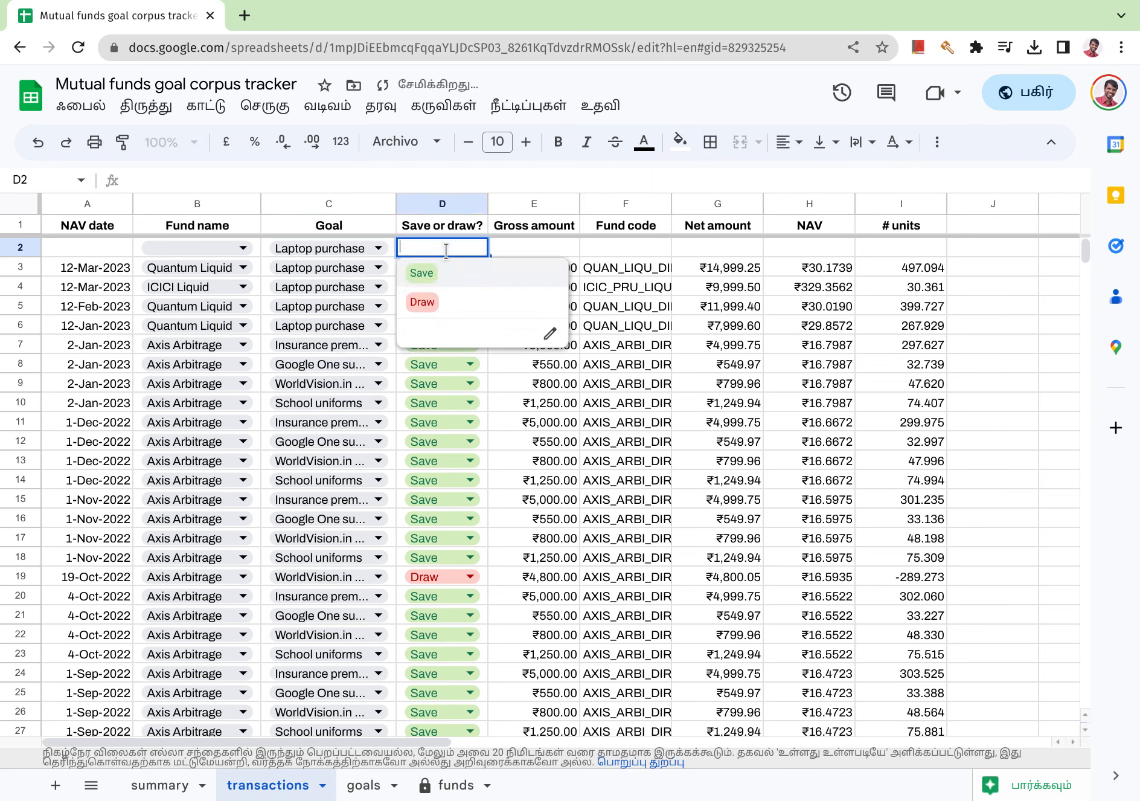
left_click(449, 304)
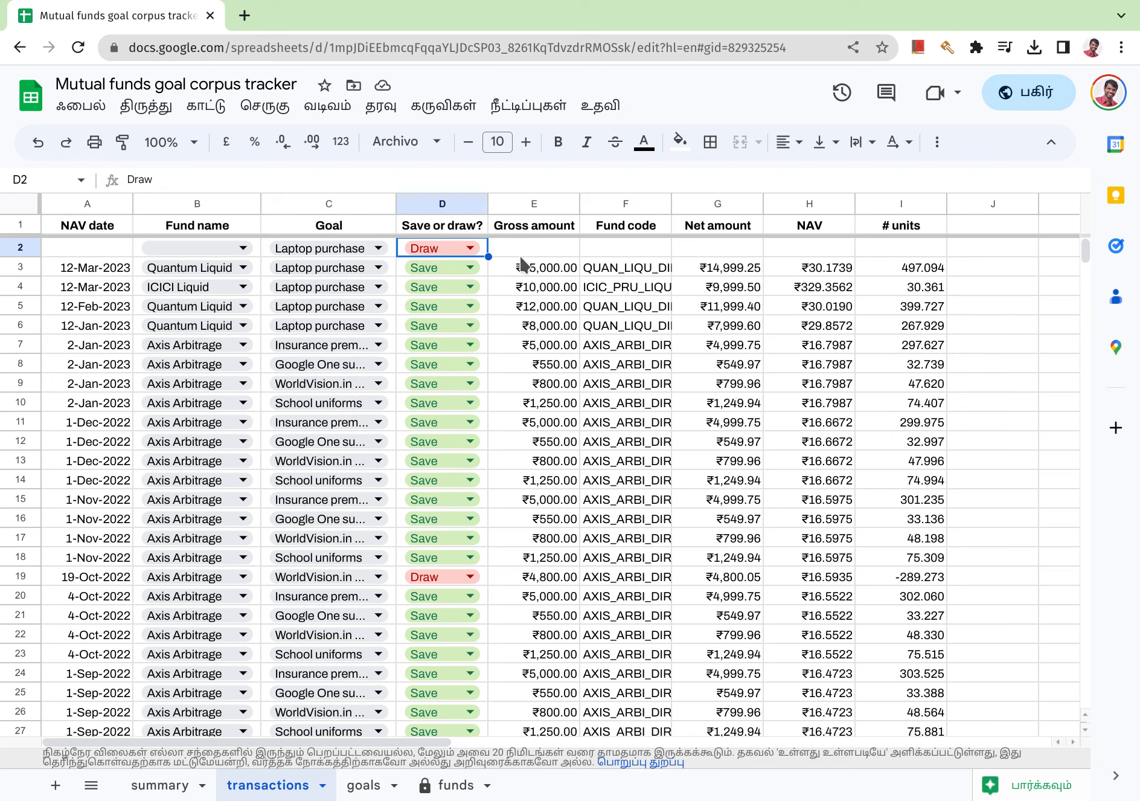
Check the summary sheet, and enter 30,000 as the gross amount of the Laptop purchase withdrawal in row 2 of transactions.
left_click(178, 786)
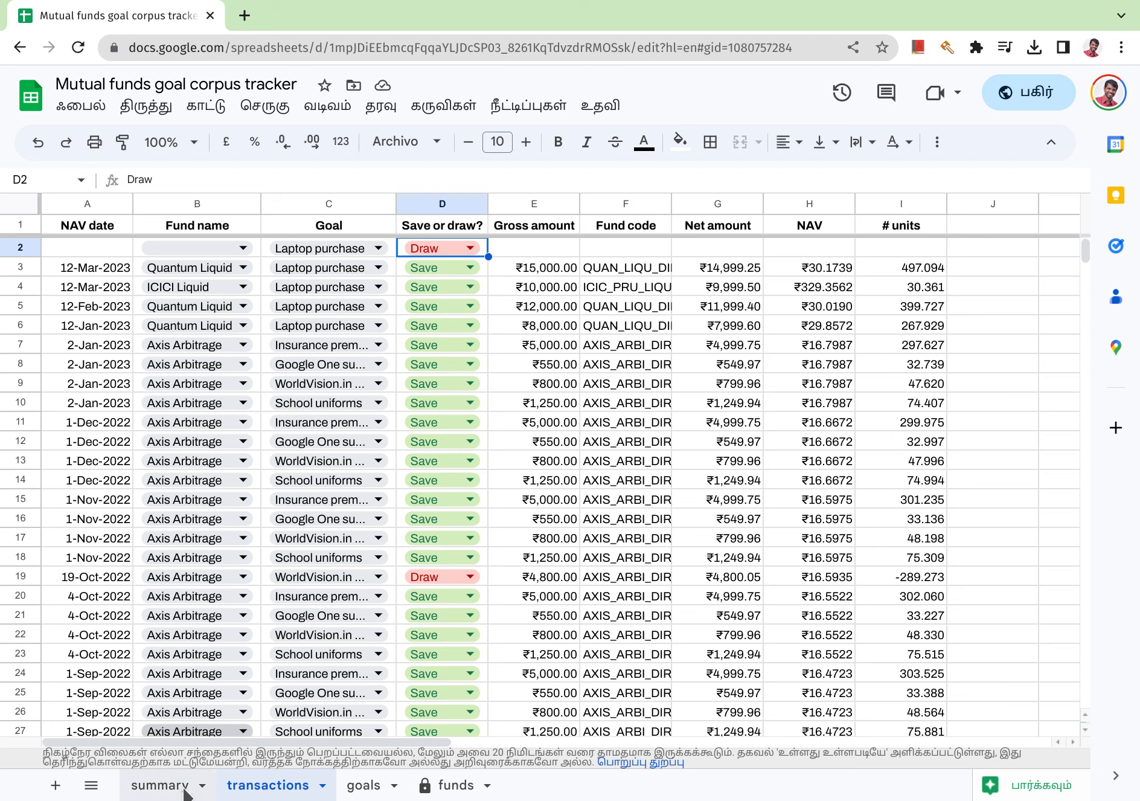
left_click(267, 780)
left_click(560, 248)
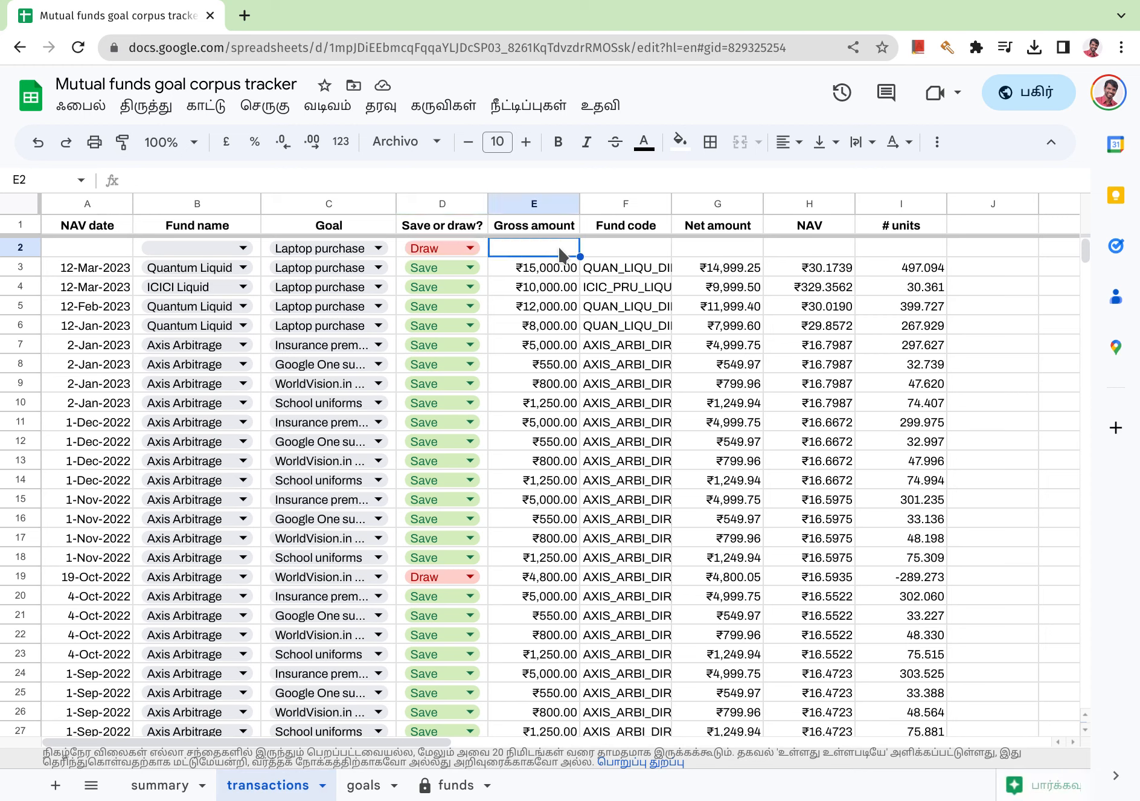
type("30,000")
key("Tab")
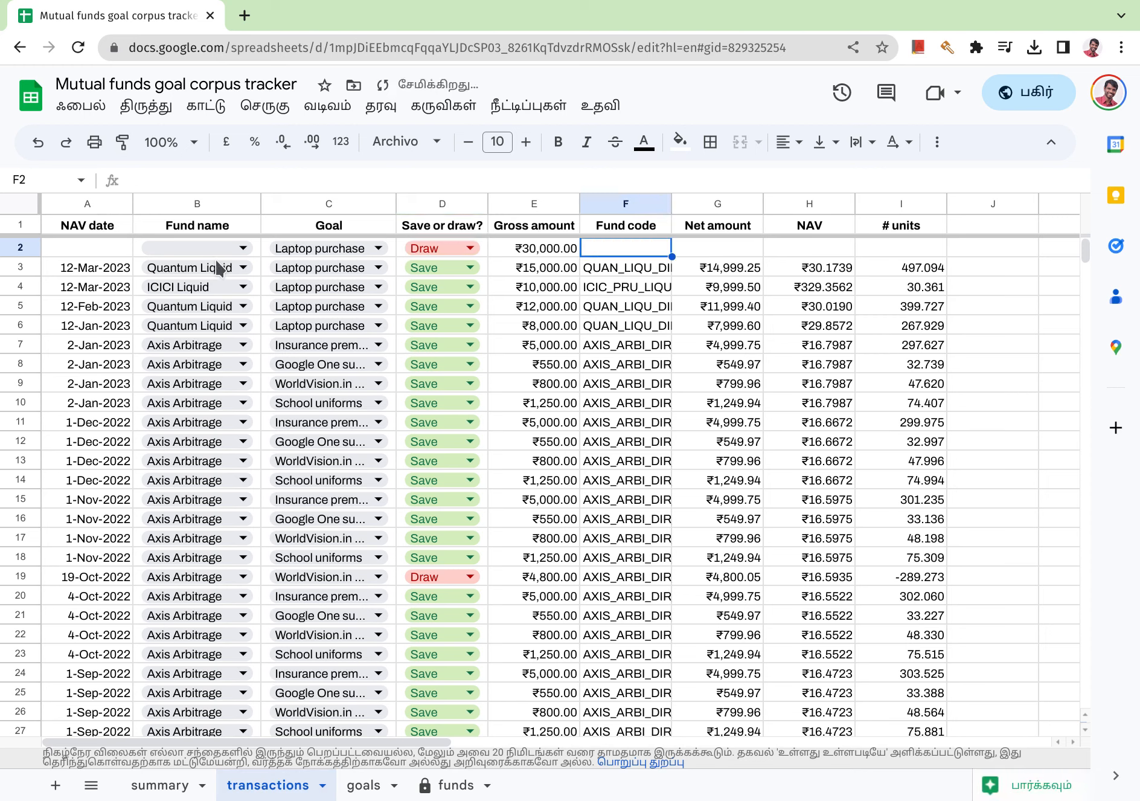
Choose Quantum Liquid as the fund for the row 2 withdrawal and set its NAV date to 2/4 (2-Apr-2023).
left_click(180, 248)
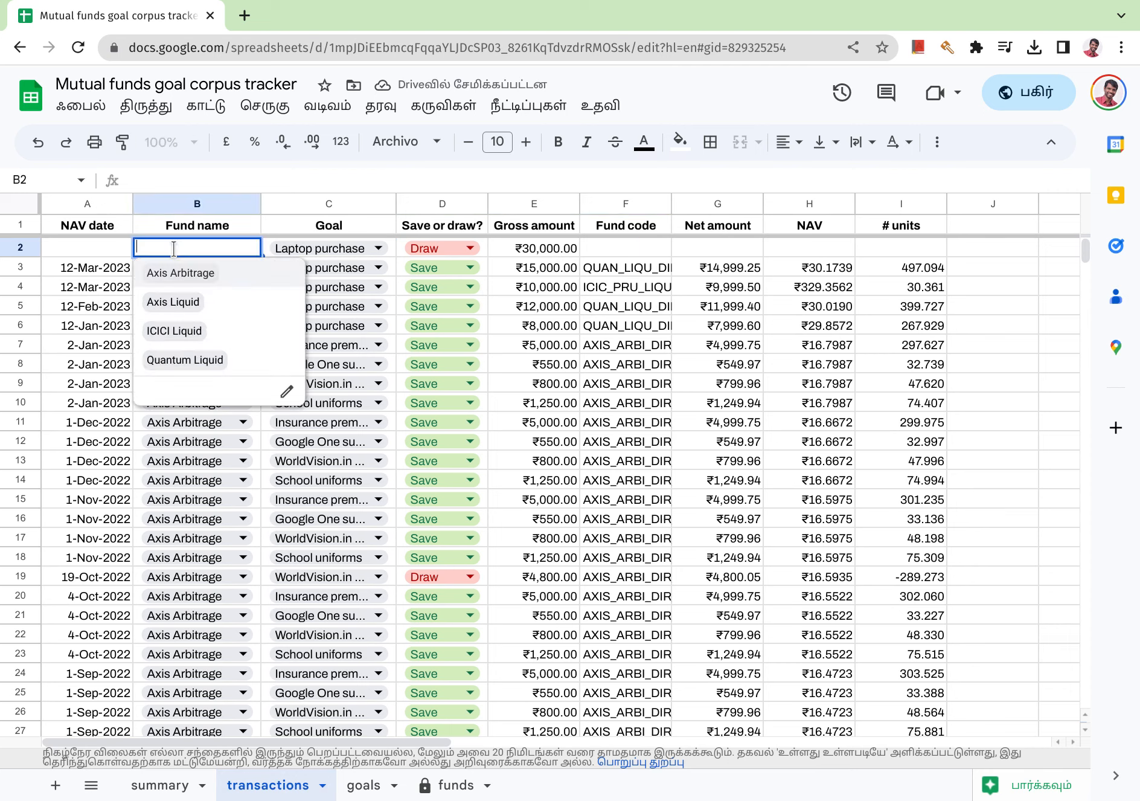
left_click(181, 360)
left_click(103, 256)
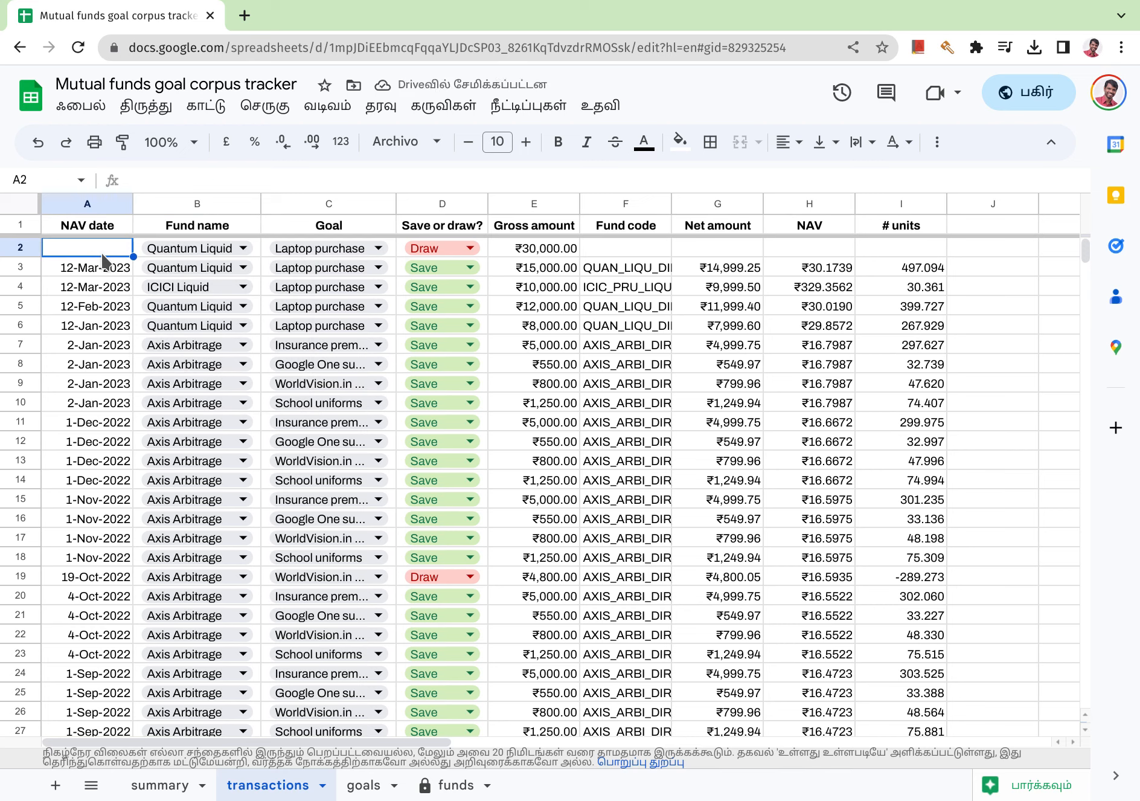
type("2/4")
key("Tab")
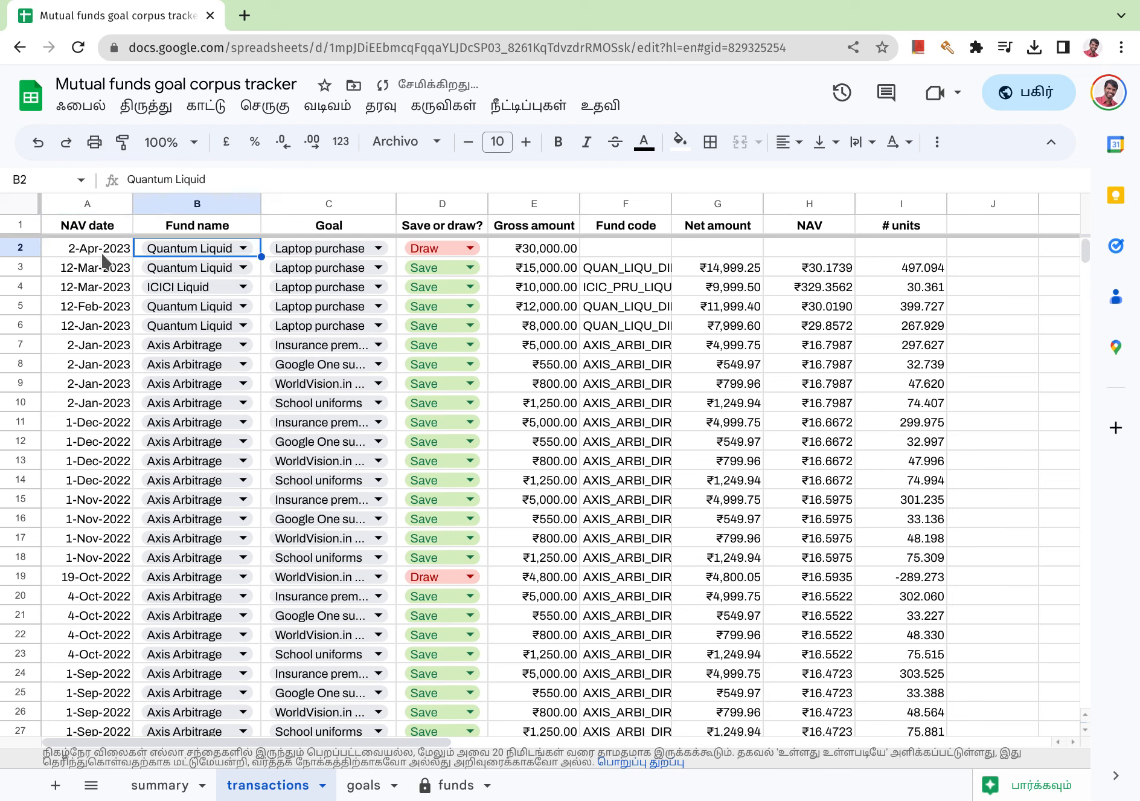
Copy the fund code, net amount, NAV and units formulas from F3:I3 to F2:I2, and inspect the units formula in I2.
left_click(644, 272)
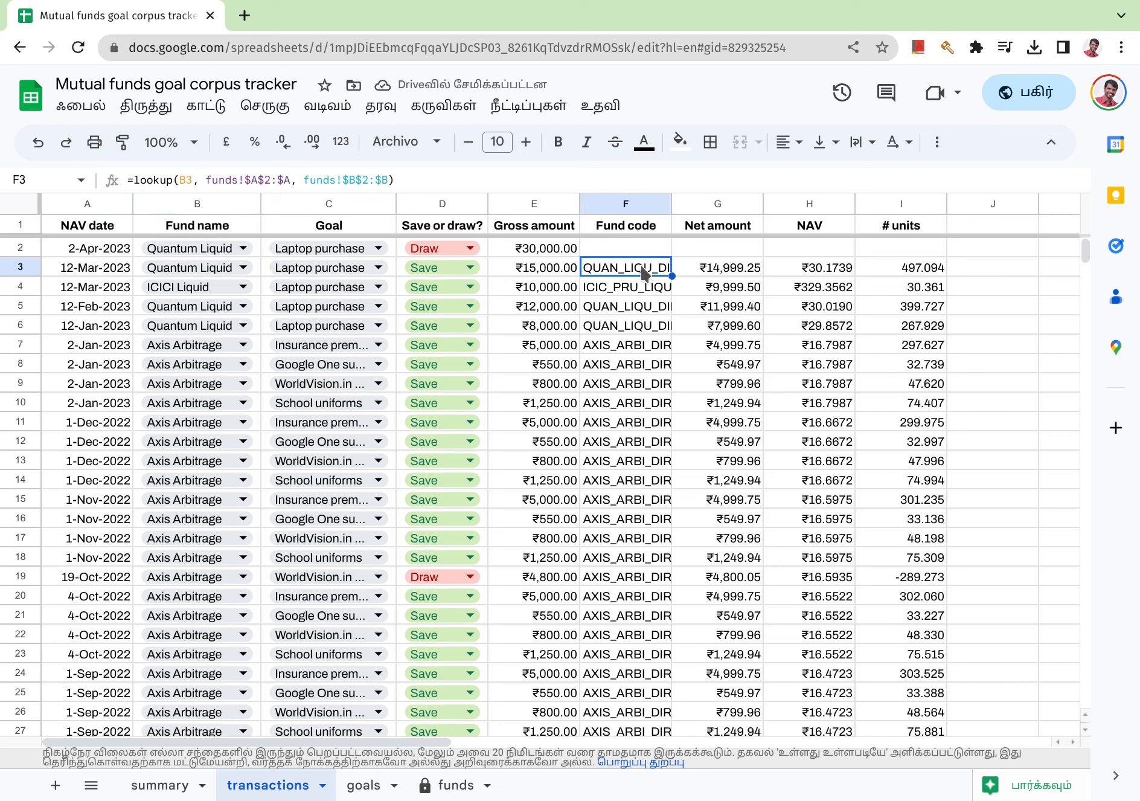
key("shift+Right")
key("shift+Right")
key("shift+Right")
key("shift+Right")
key("shift+Left")
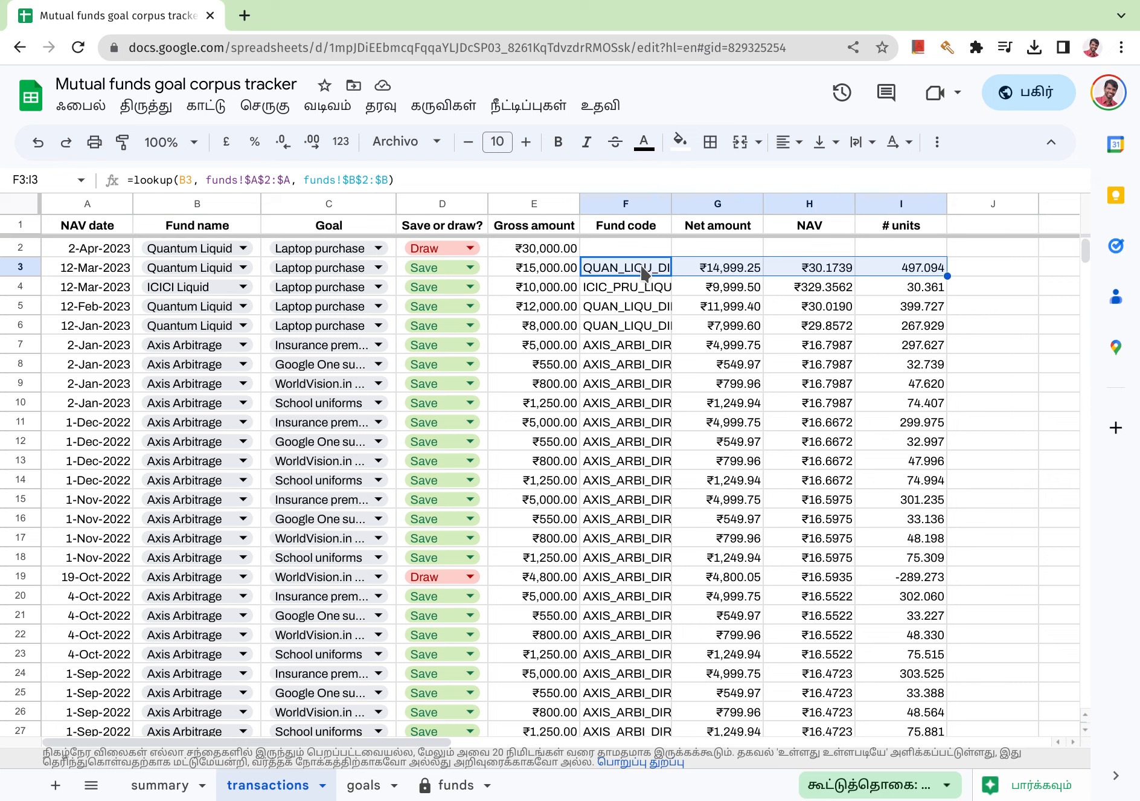
key("ctrl+c")
key("Up")
key("ctrl+v")
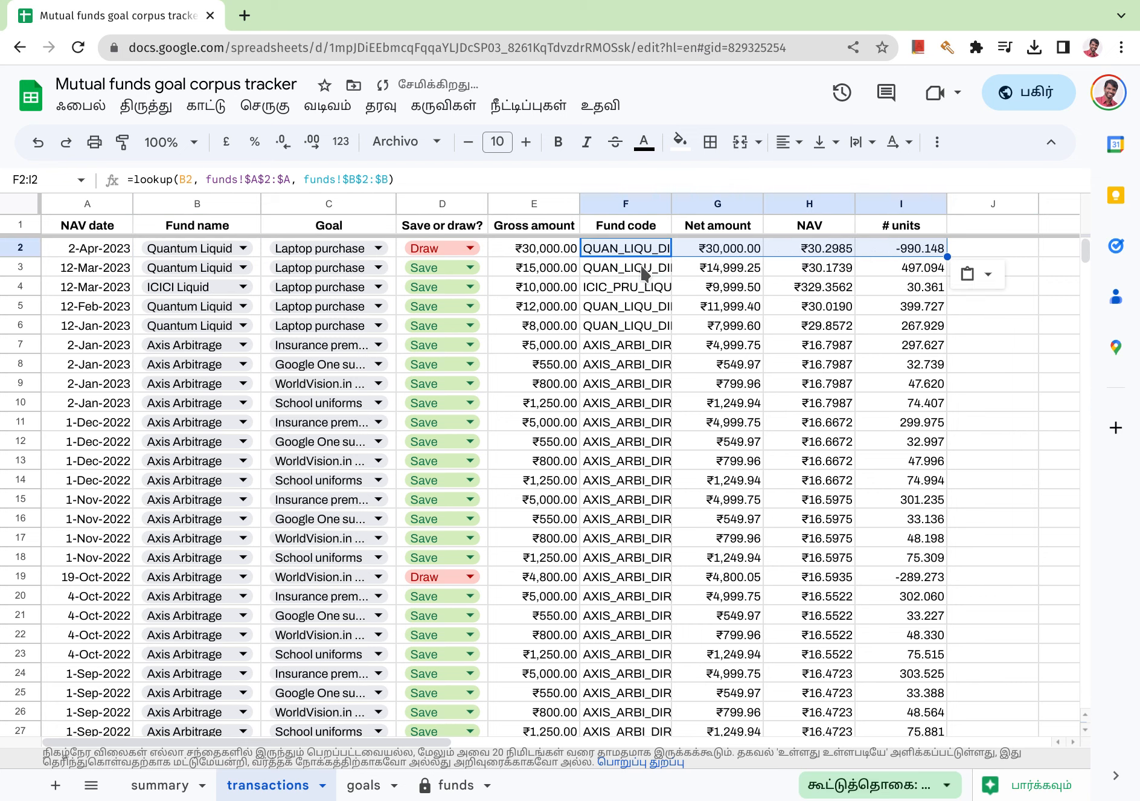
left_click(928, 254)
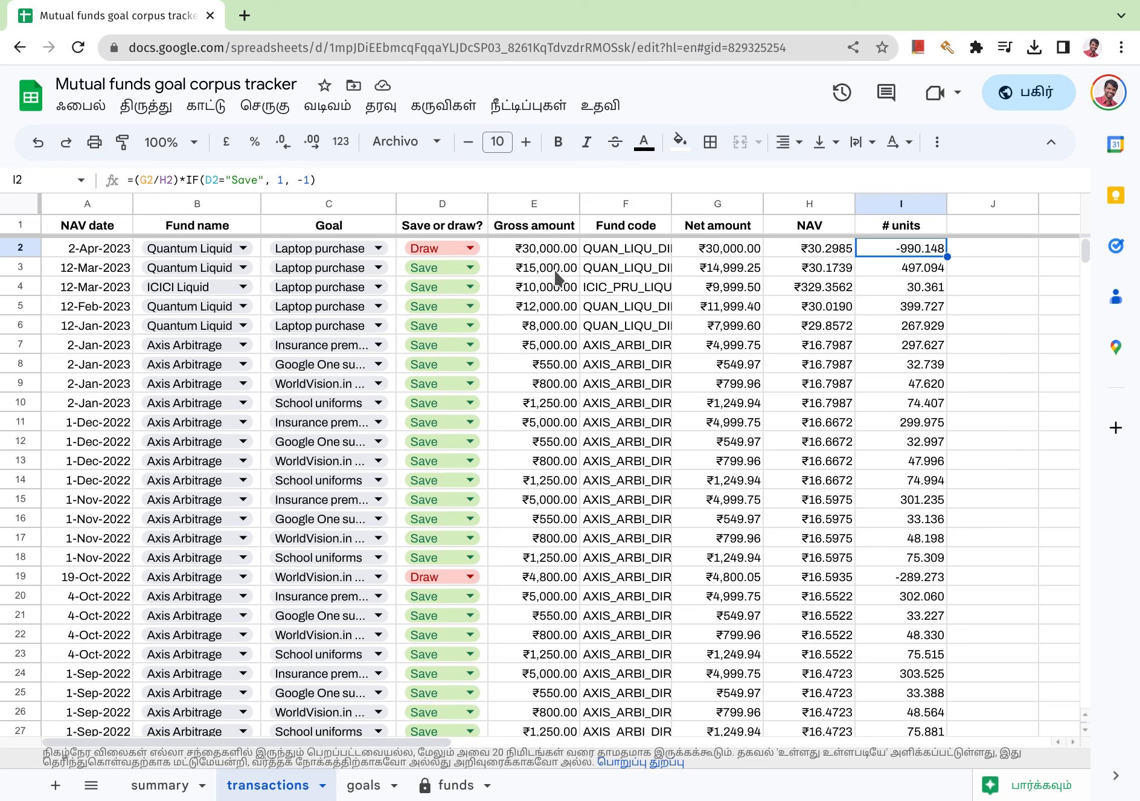
Check the combined corpus of the two Laptop purchase rows, E6:E7, on the summary sheet.
left_click(167, 788)
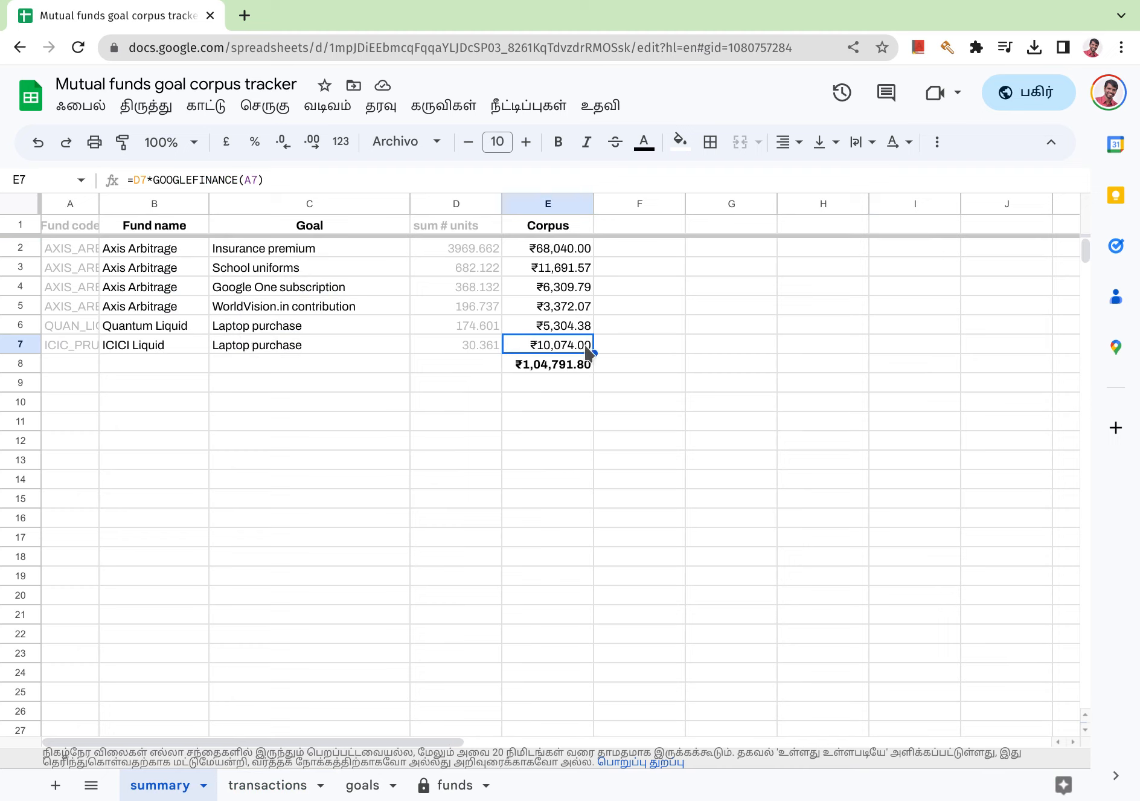
left_click_drag(525, 331, 527, 341)
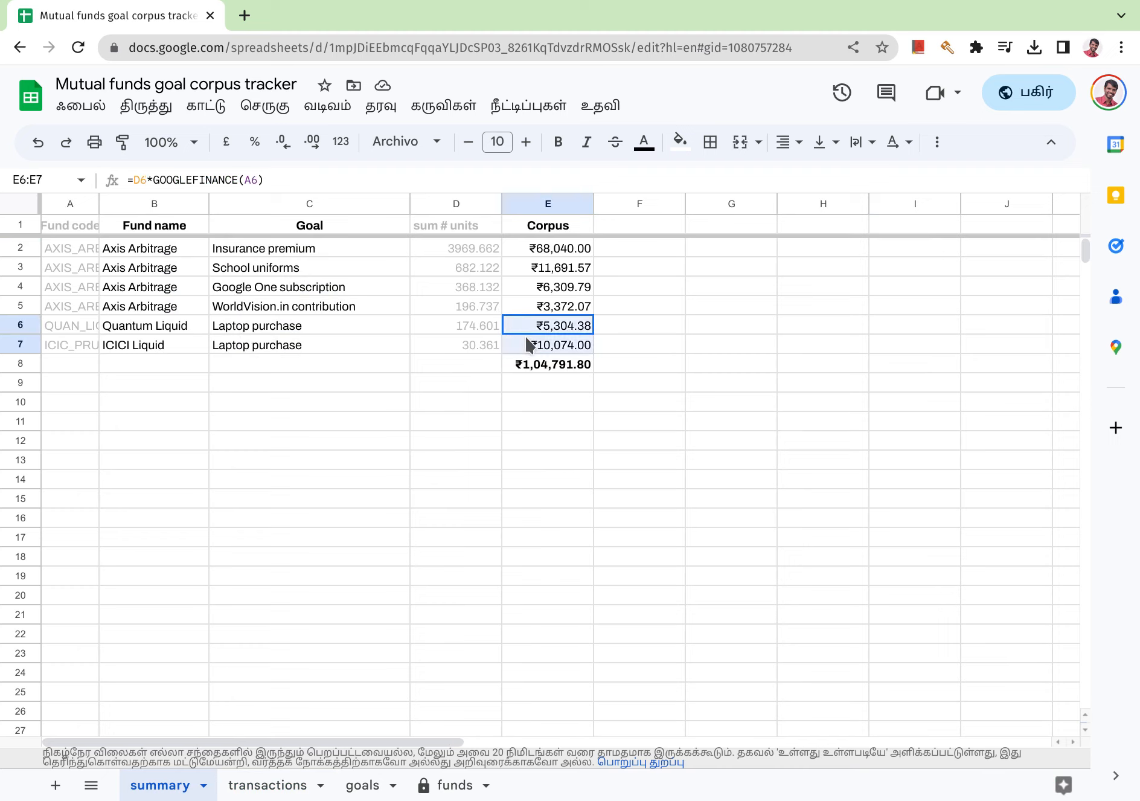
left_click(922, 795)
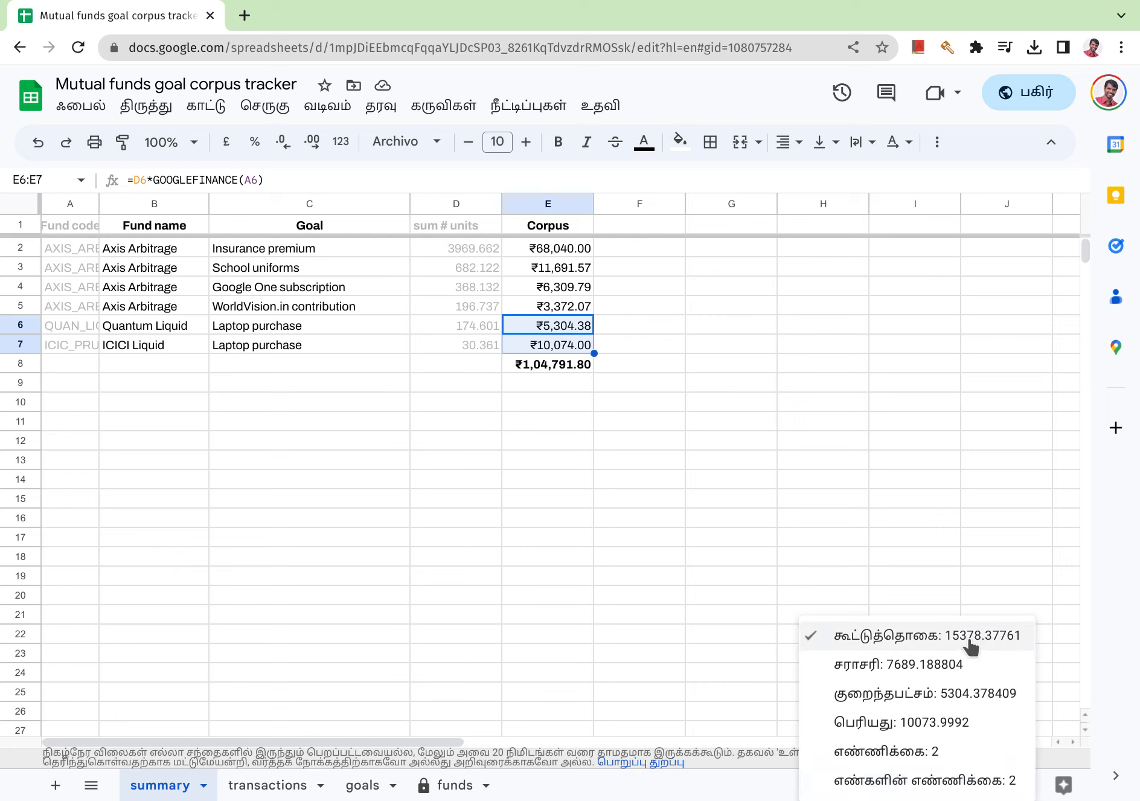
left_click(652, 361)
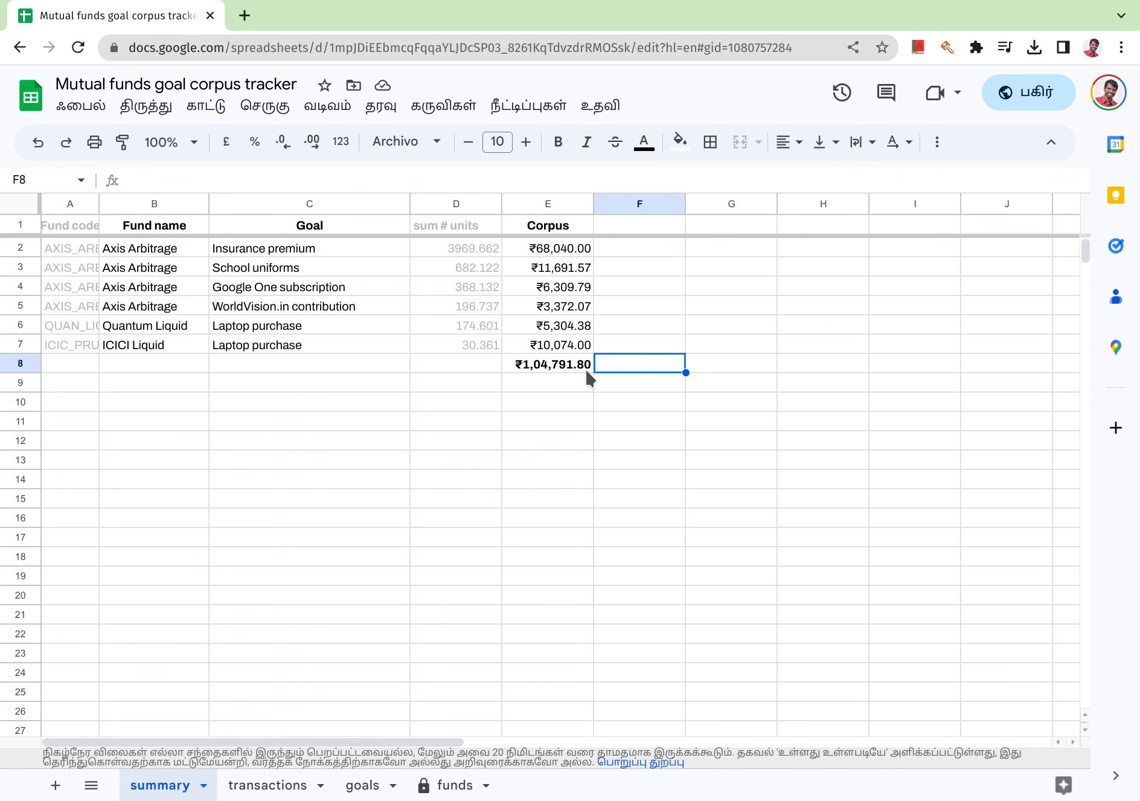
Review the withdrawal row on the transactions sheet and the ICICI Liquid Laptop purchase units in D7 of the summary.
left_click(244, 789)
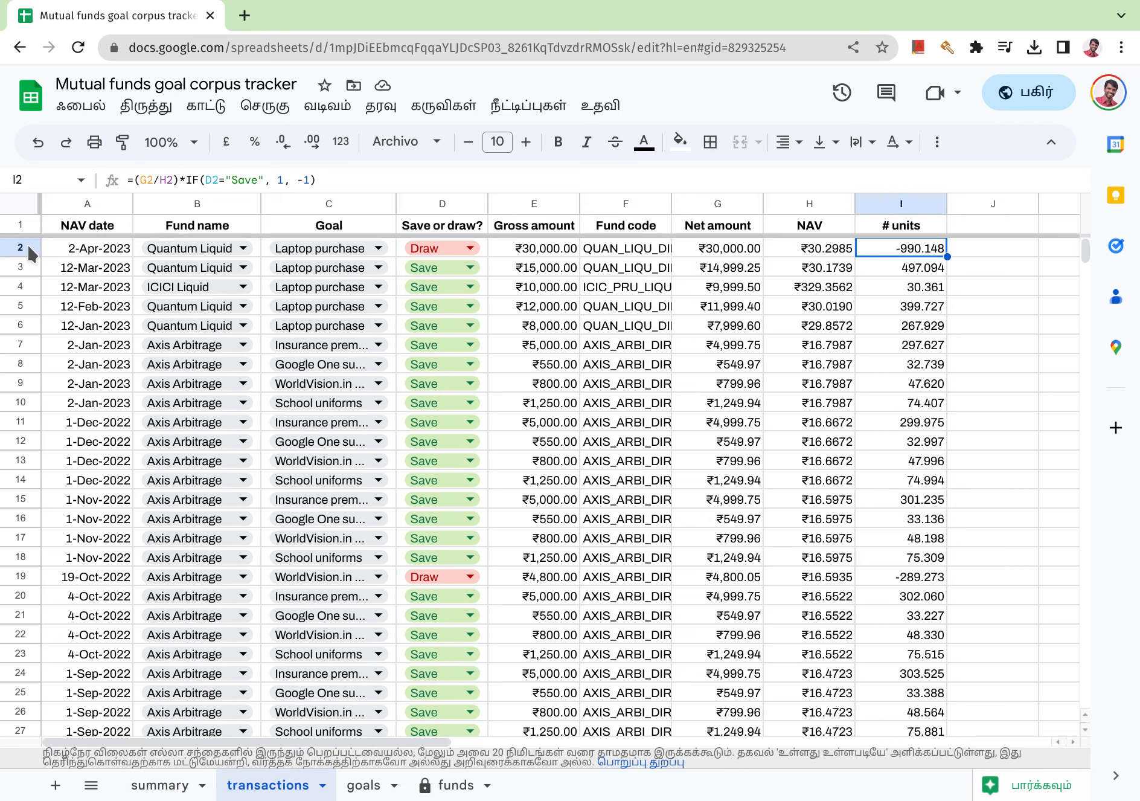
left_click(181, 787)
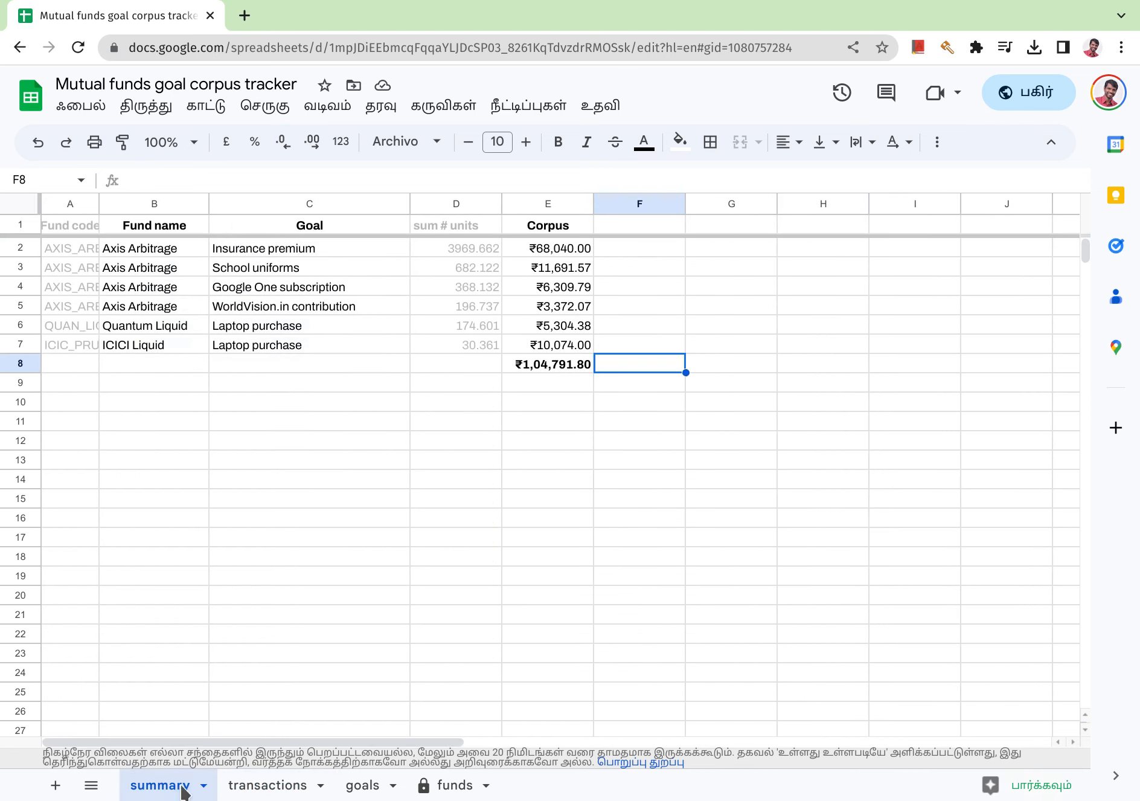
left_click(476, 344)
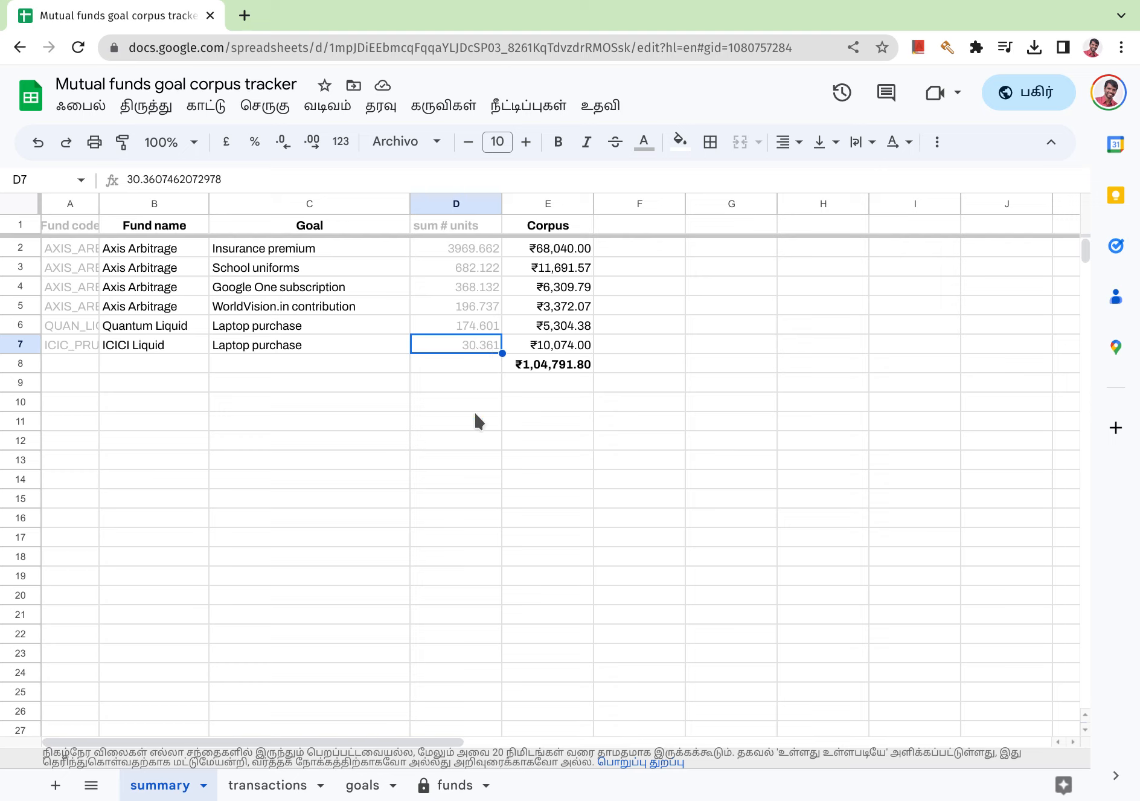